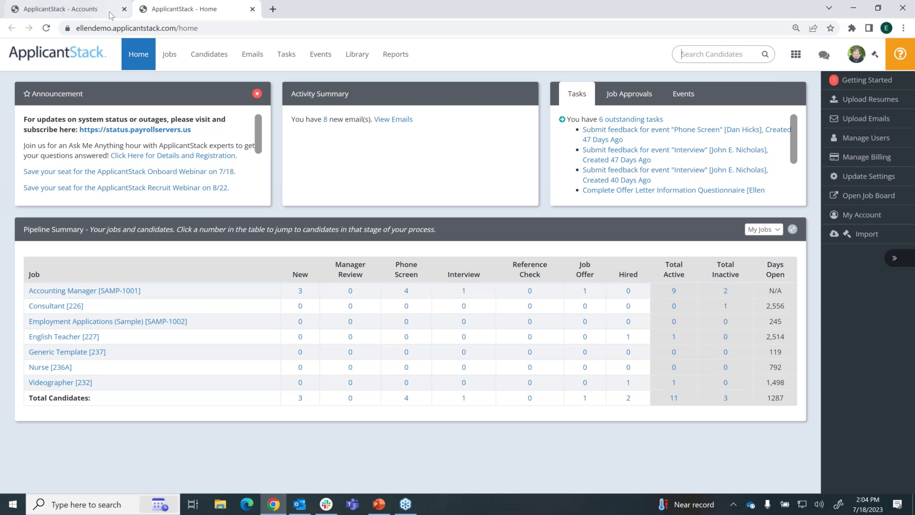
- Open the candidates list and expand its filters to show candidates from all jobs
{"action": "left_click", "coordinate": [216, 56]}
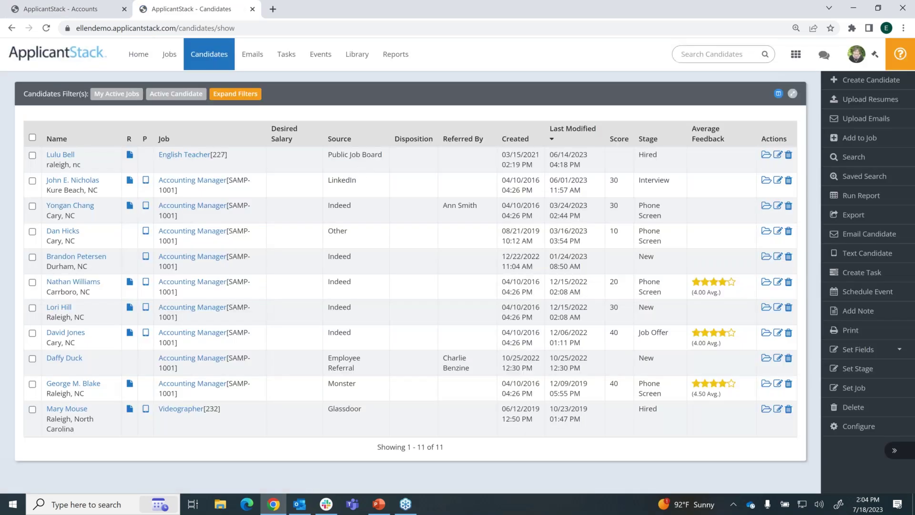
{"action": "left_click", "coordinate": [249, 96]}
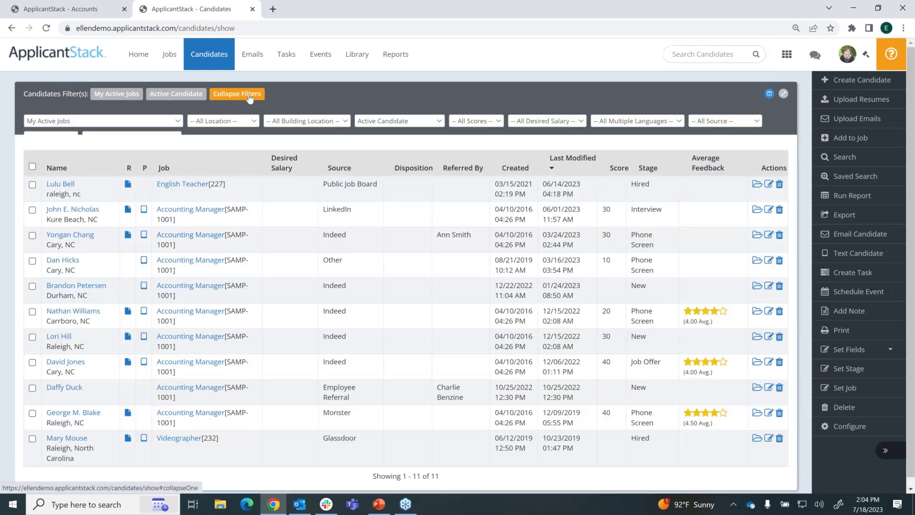
{"action": "left_click", "coordinate": [146, 121]}
{"action": "left_click", "coordinate": [147, 133]}
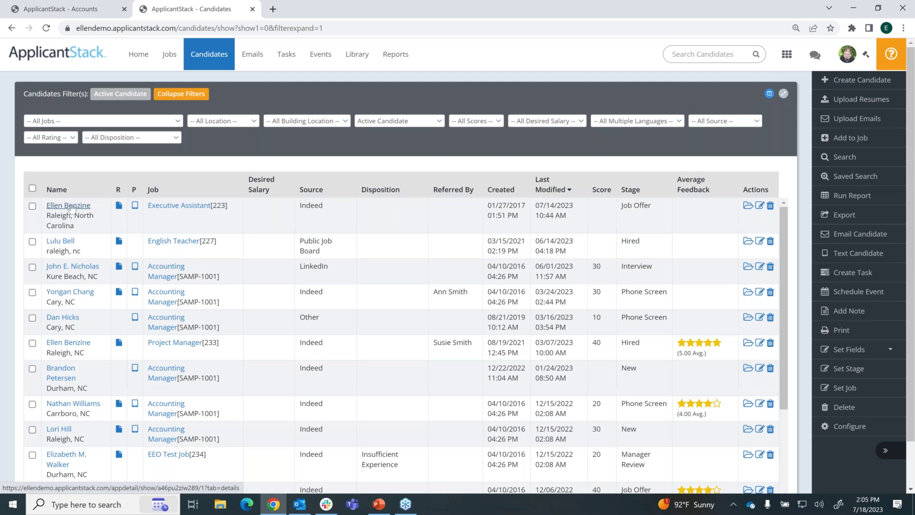
- Set the Executive Assistant [223] candidate's stage to Hired and confirm the change with the Default Hire Workflow
{"action": "left_click", "coordinate": [639, 209]}
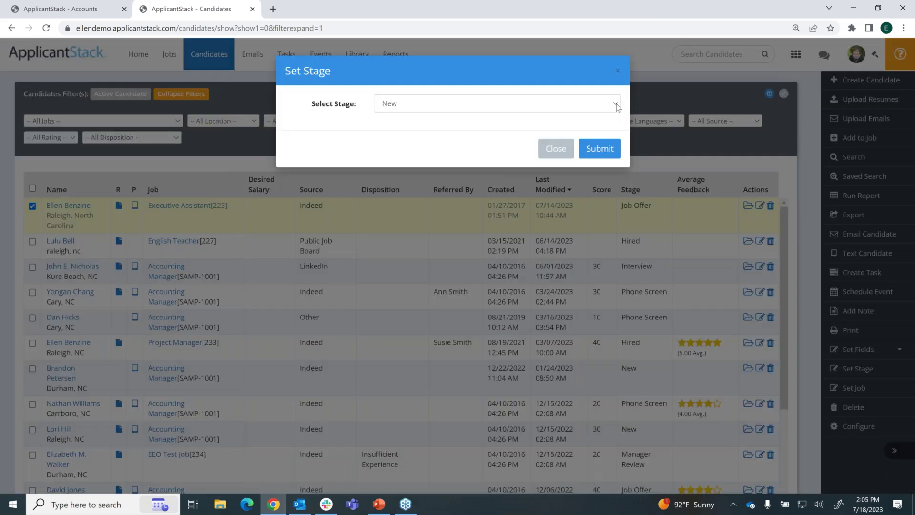
{"action": "left_click", "coordinate": [617, 107]}
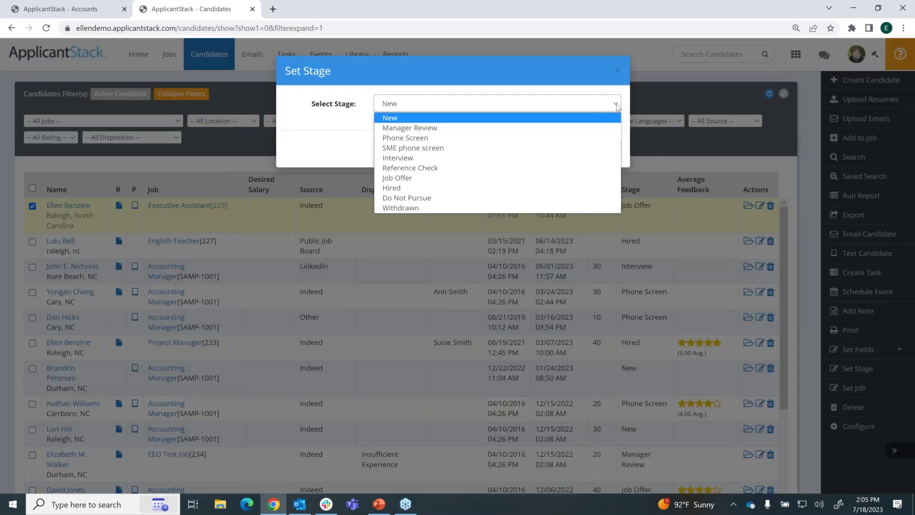
{"action": "left_click", "coordinate": [395, 189]}
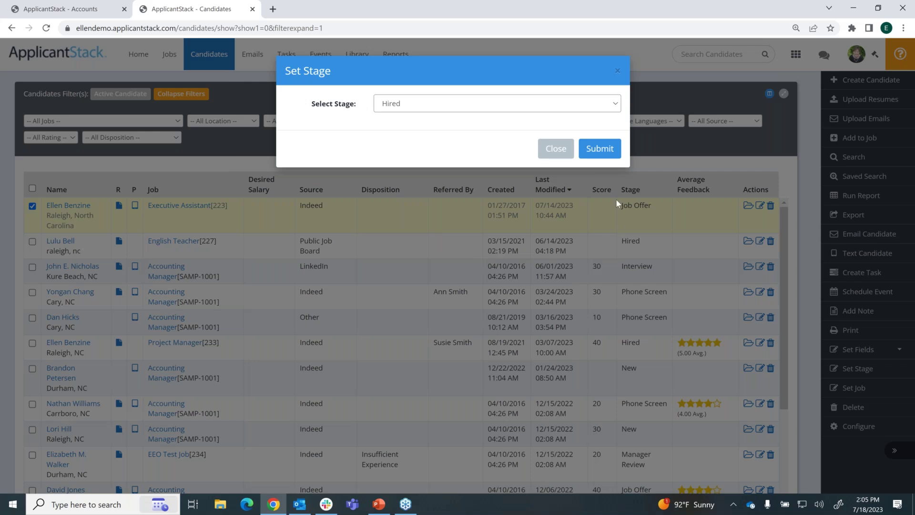
{"action": "left_click", "coordinate": [601, 150]}
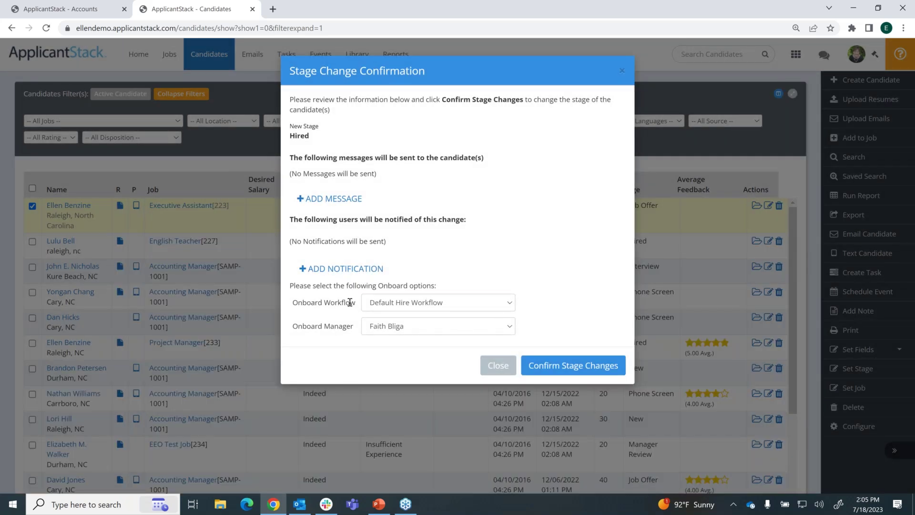
{"action": "left_click_drag", "start_coordinate": [355, 303], "coordinate": [292, 303]}
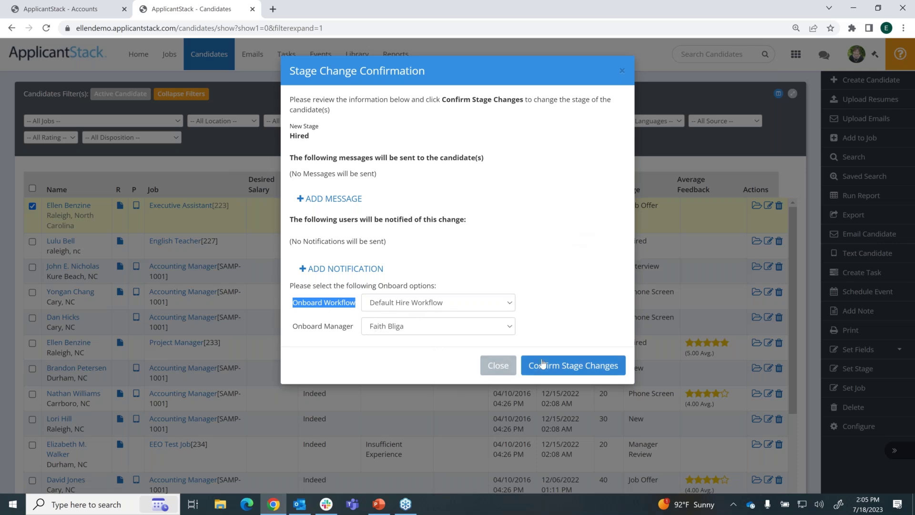
{"action": "left_click", "coordinate": [558, 367]}
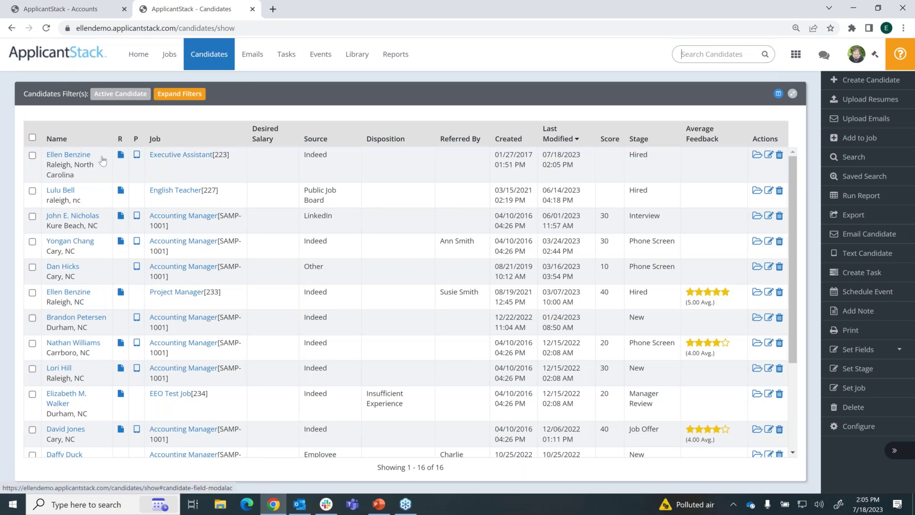
- Open the newly hired Executive Assistant candidate's record and check its history for the onboarding transfer entry
{"action": "left_click", "coordinate": [78, 156]}
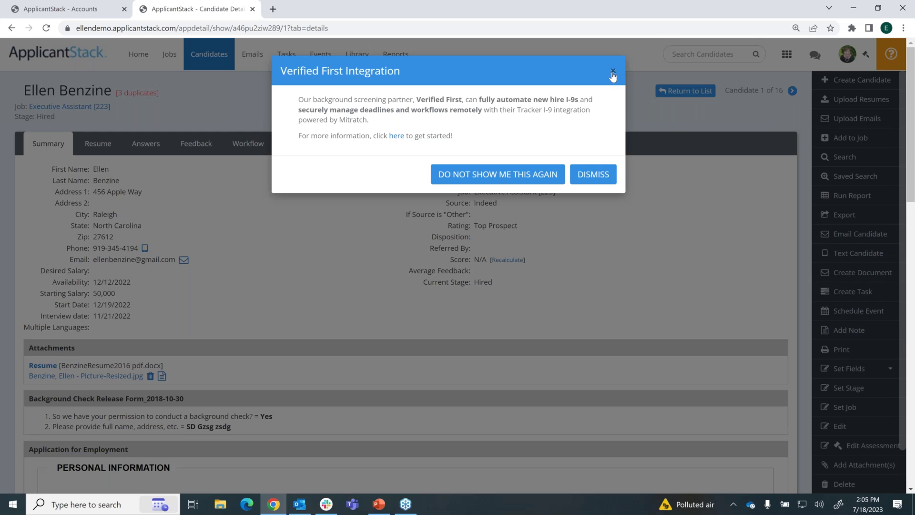
{"action": "left_click", "coordinate": [613, 73]}
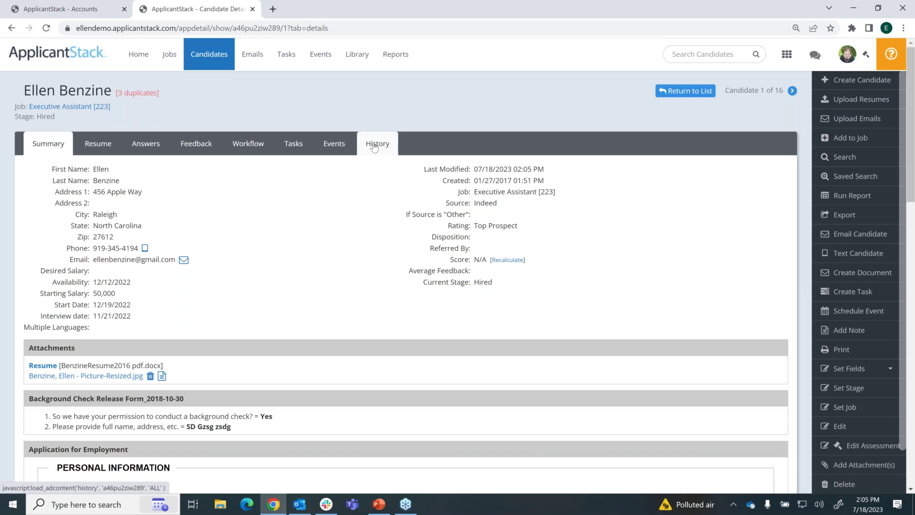
{"action": "left_click", "coordinate": [375, 147]}
{"action": "left_click_drag", "start_coordinate": [374, 212], "coordinate": [204, 218]}
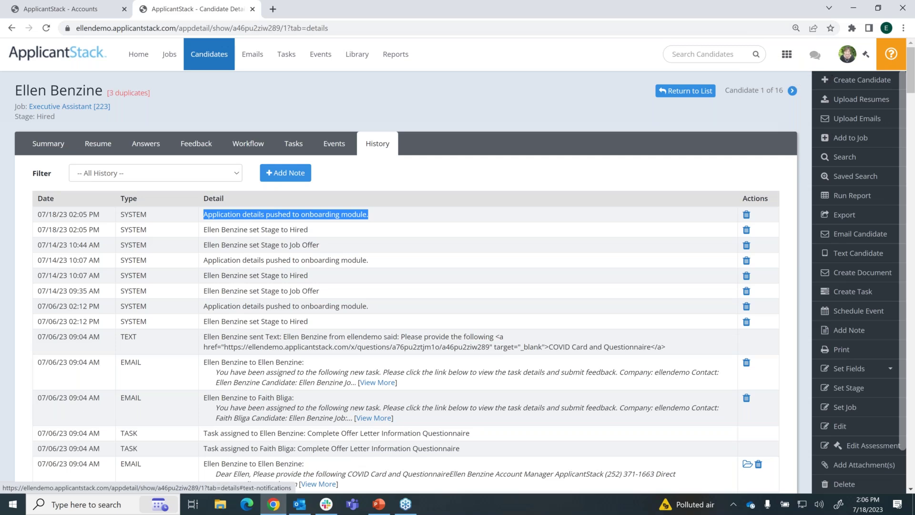
- Switch to the Onboarding product and examine the hire stages in the Pipeline Summary
{"action": "left_click", "coordinate": [787, 59]}
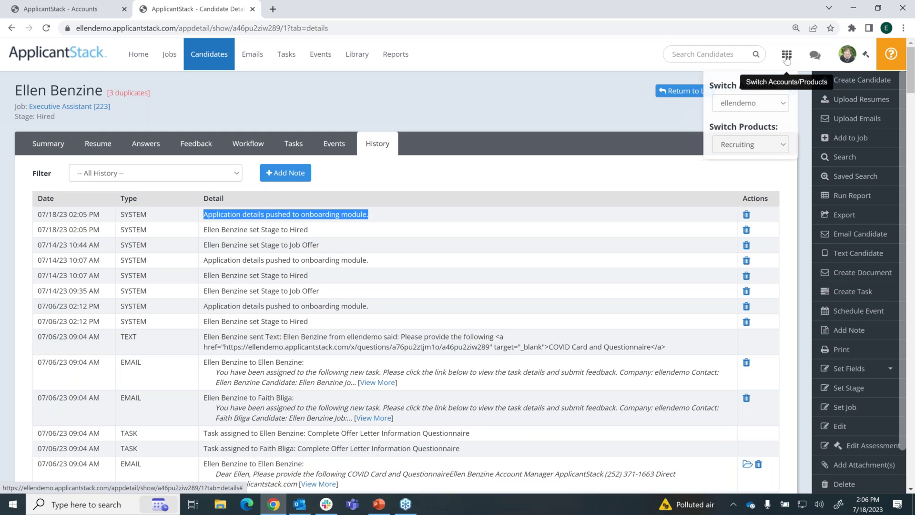
{"action": "left_click", "coordinate": [782, 147]}
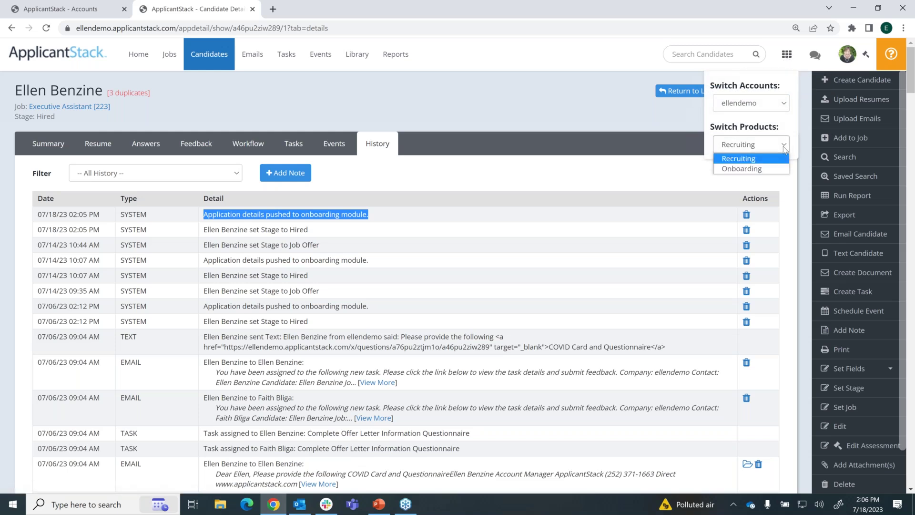
{"action": "left_click", "coordinate": [737, 169]}
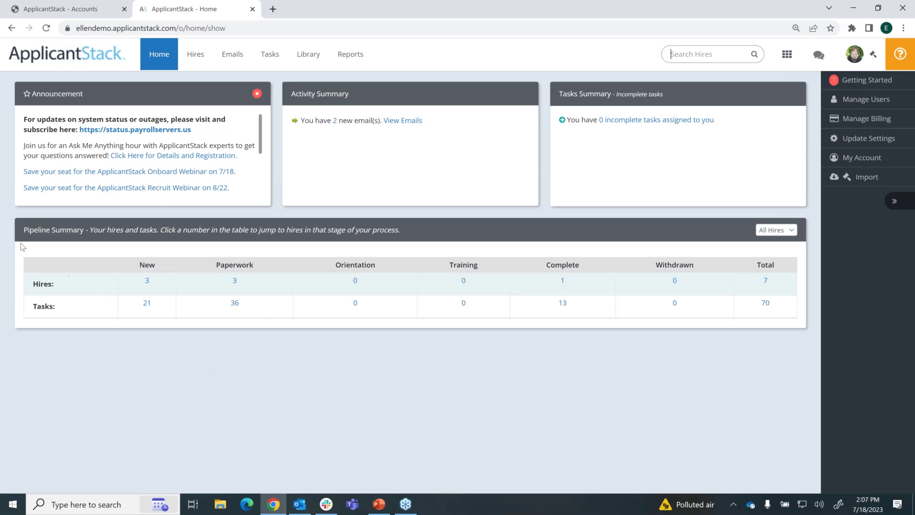
{"action": "left_click_drag", "start_coordinate": [21, 230], "coordinate": [120, 241]}
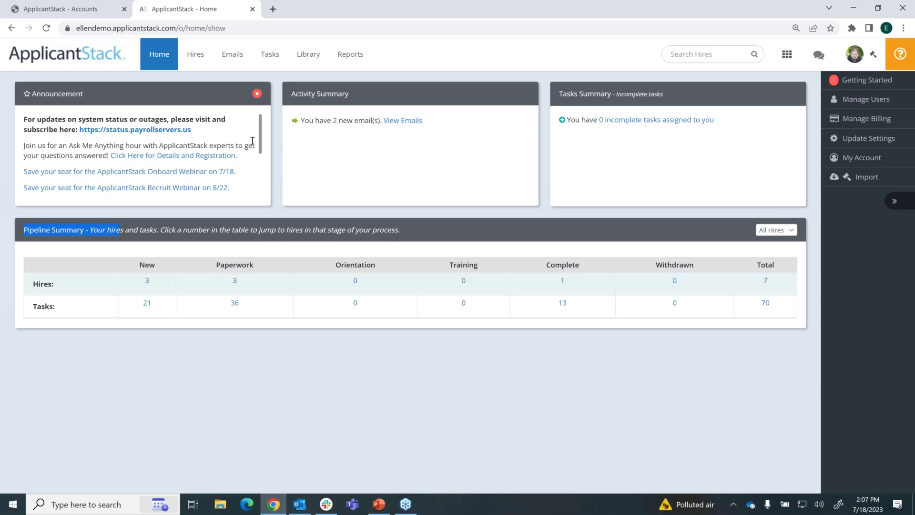
{"action": "left_click_drag", "start_coordinate": [138, 267], "coordinate": [697, 267]}
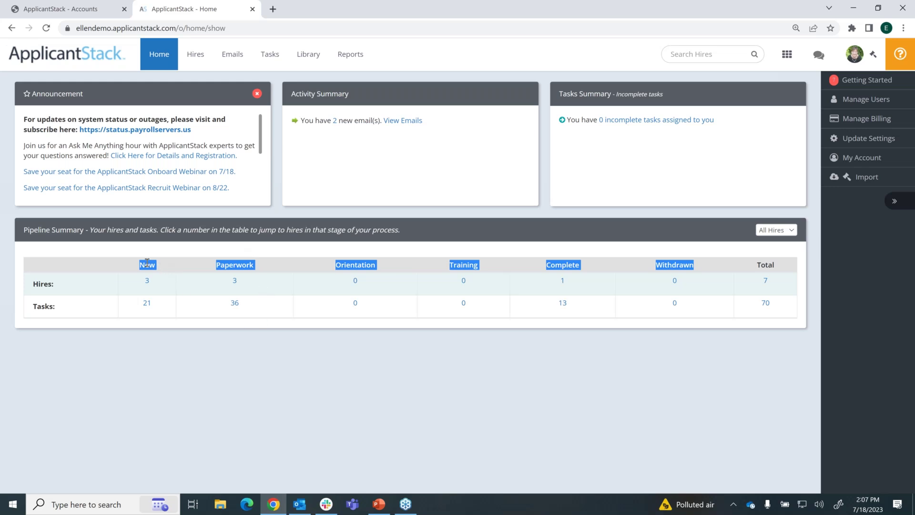
{"action": "left_click", "coordinate": [203, 360]}
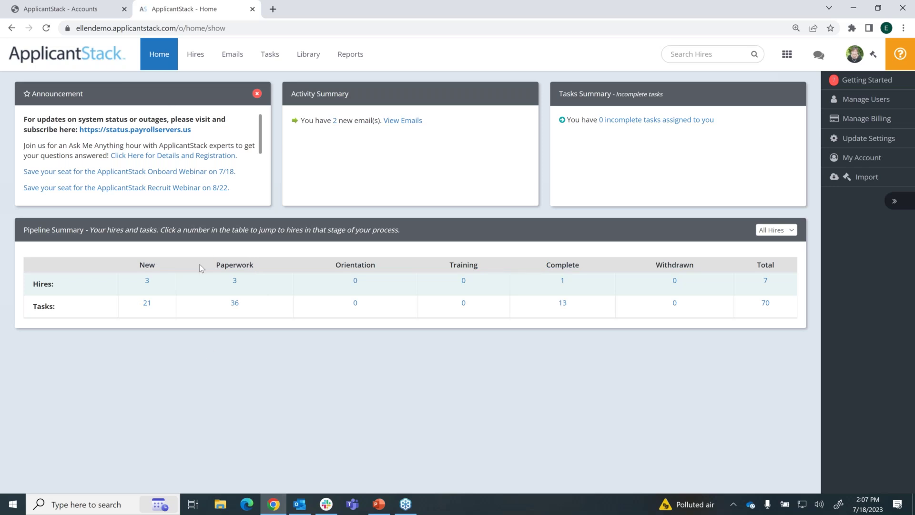
{"action": "left_click_drag", "start_coordinate": [208, 263], "coordinate": [718, 270]}
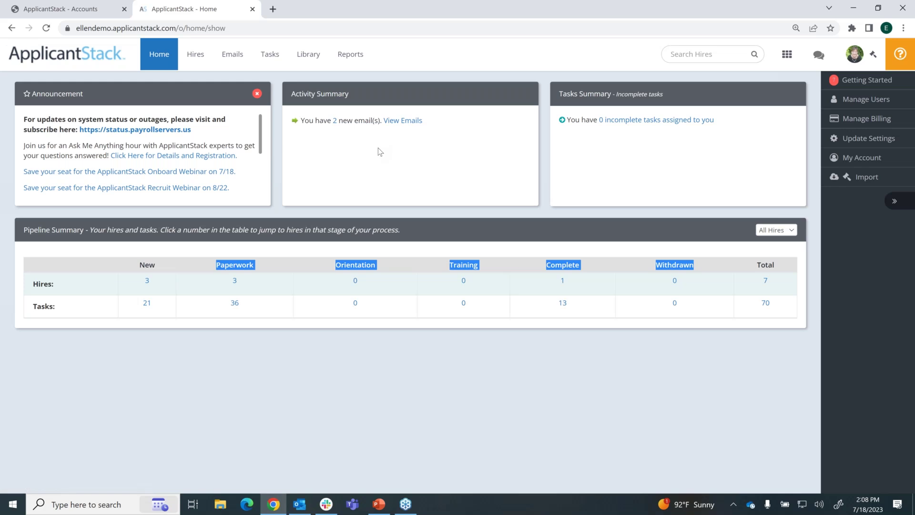
- Open the hires list, filter it to all hire stages, review its columns and refresh the page
{"action": "left_click", "coordinate": [194, 58]}
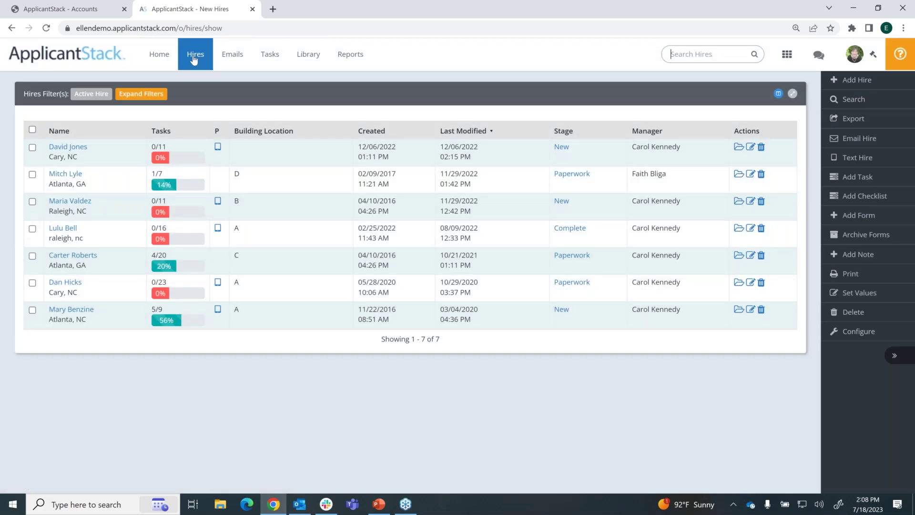
{"action": "left_click", "coordinate": [144, 95]}
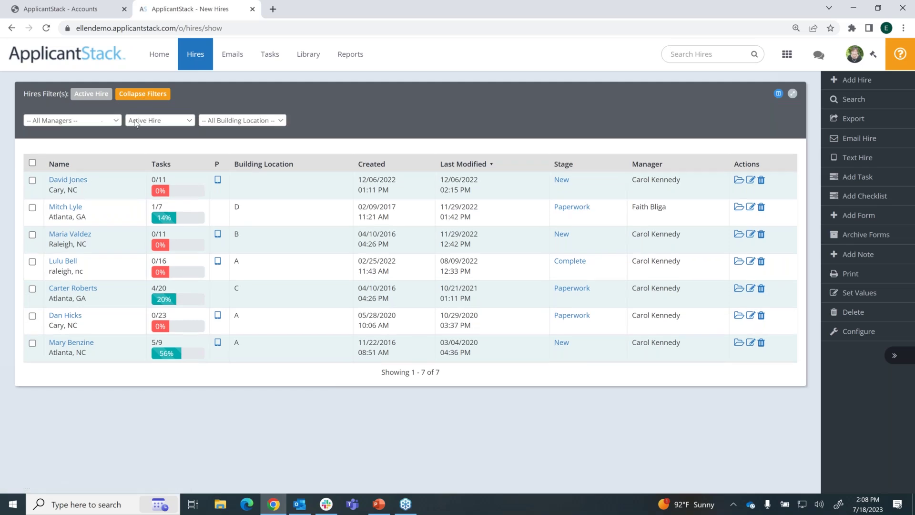
{"action": "left_click", "coordinate": [189, 122]}
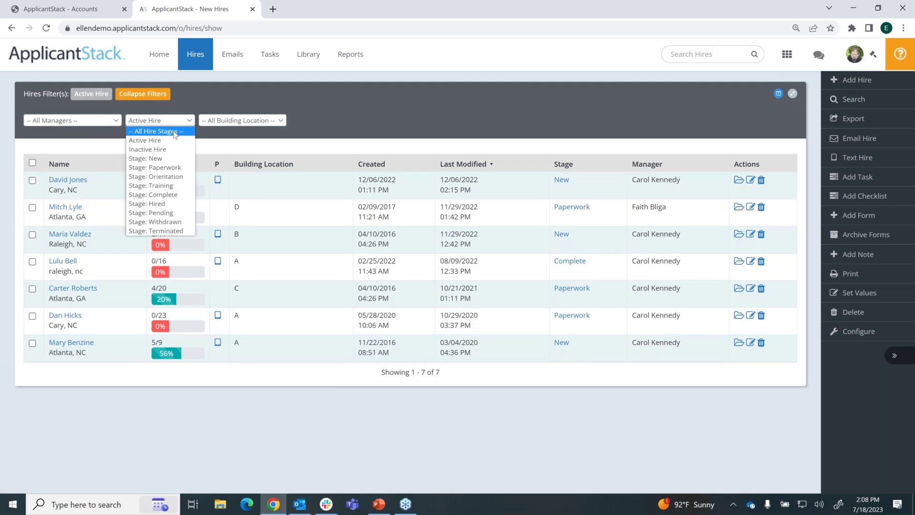
{"action": "left_click", "coordinate": [174, 132]}
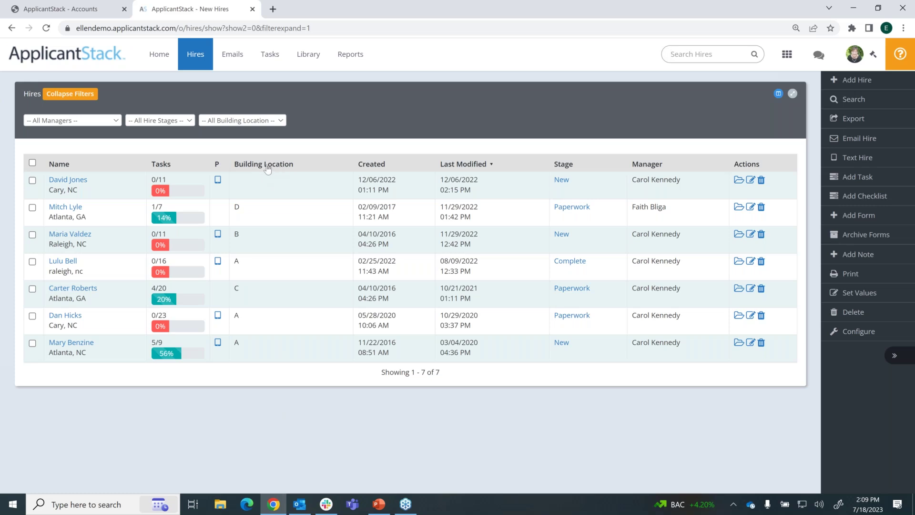
{"action": "left_click_drag", "start_coordinate": [238, 166], "coordinate": [682, 168]}
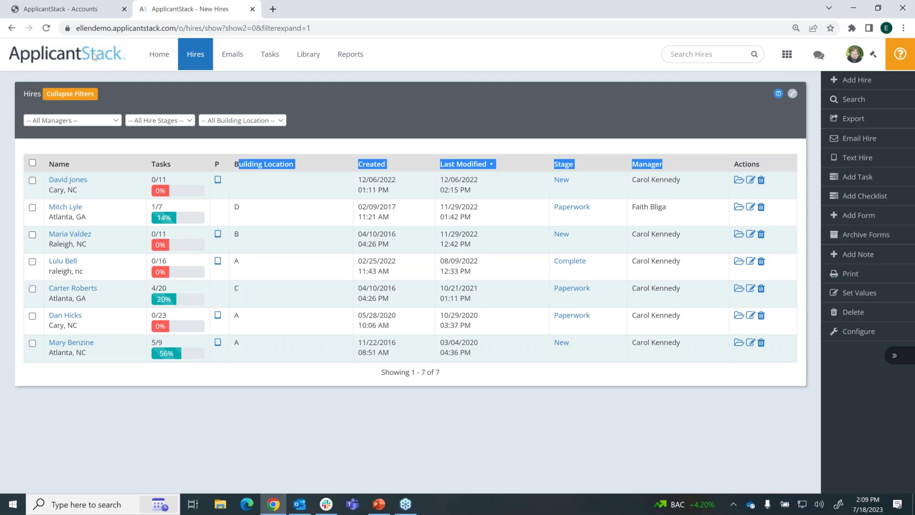
{"action": "left_click", "coordinate": [46, 29]}
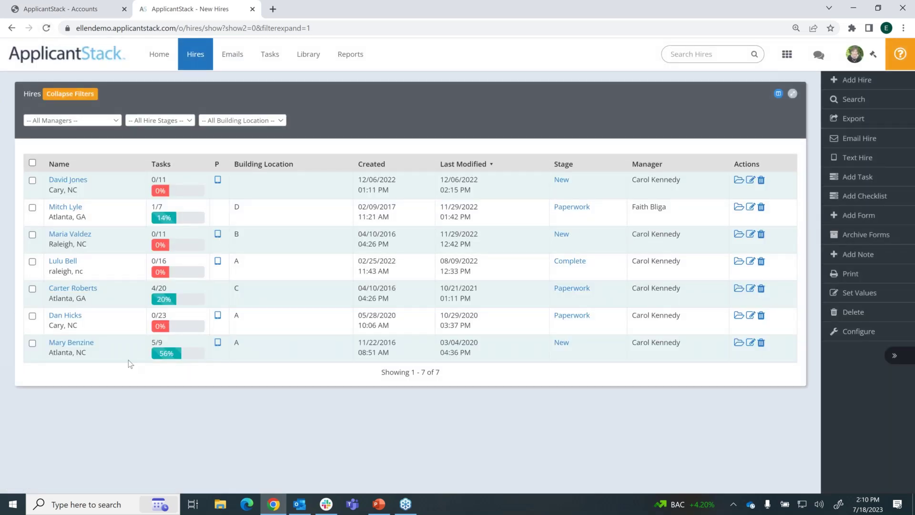
- Return to the Recruiting product and recheck the Executive Assistant candidate's history for the latest onboarding transfer entry
{"action": "left_click", "coordinate": [788, 56]}
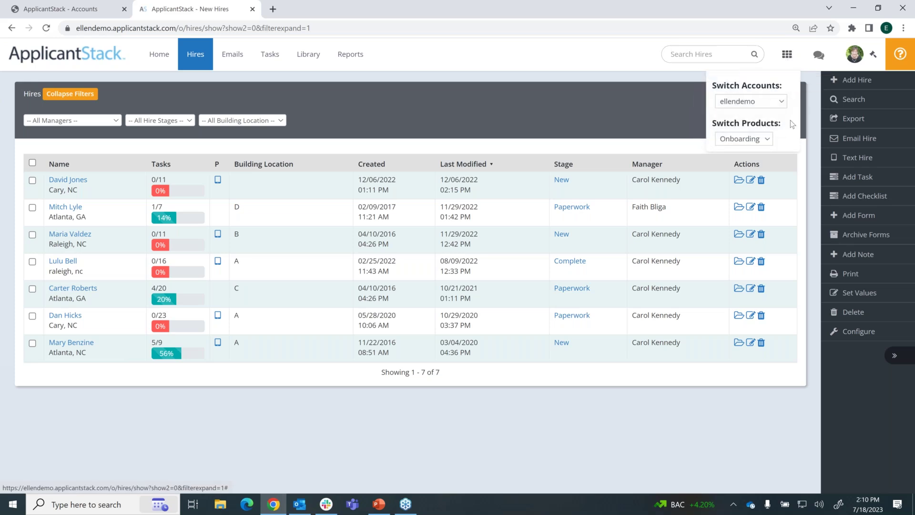
{"action": "left_click", "coordinate": [769, 138]}
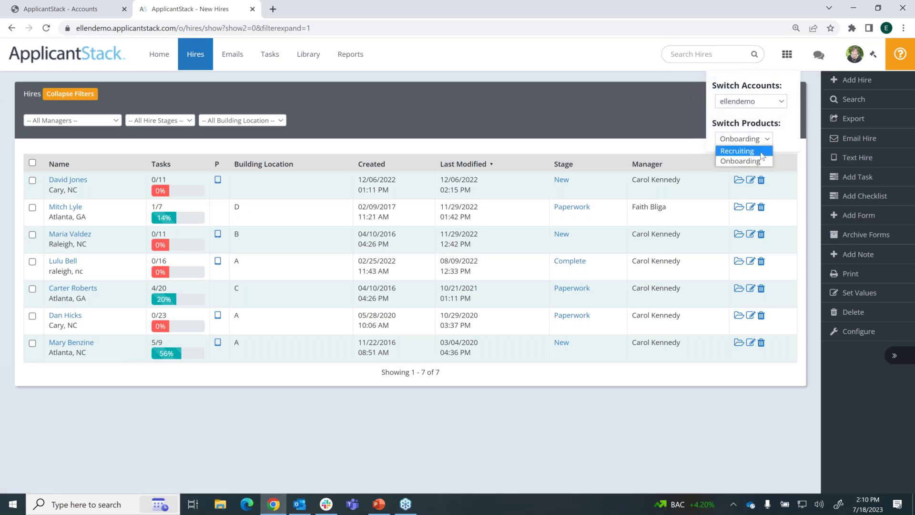
{"action": "left_click", "coordinate": [760, 152]}
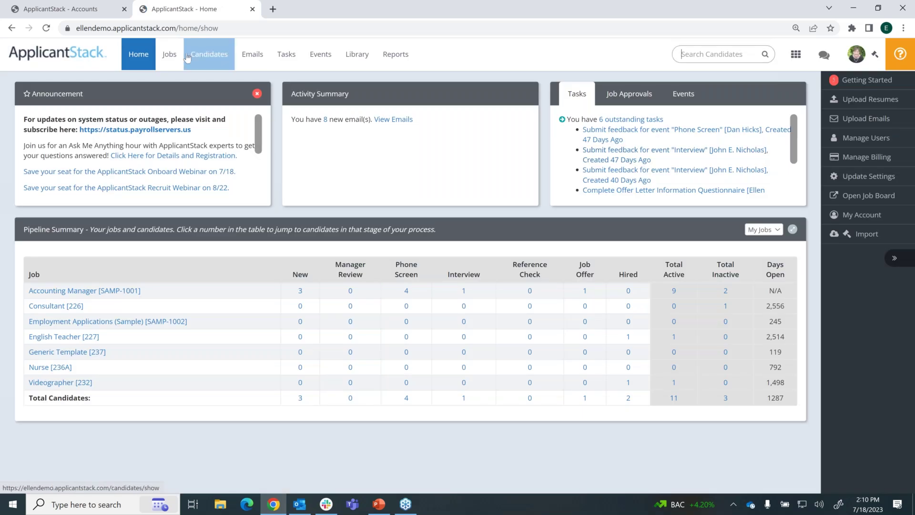
{"action": "left_click", "coordinate": [210, 56]}
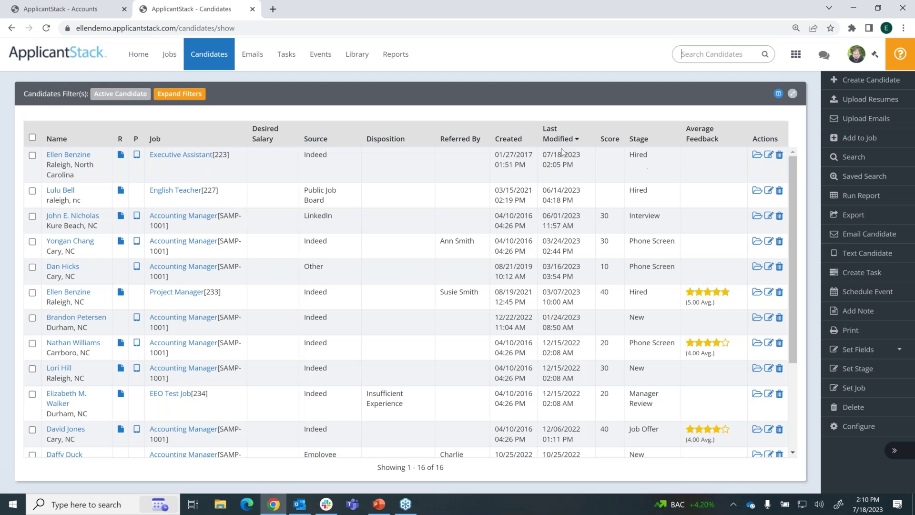
{"action": "left_click", "coordinate": [87, 158]}
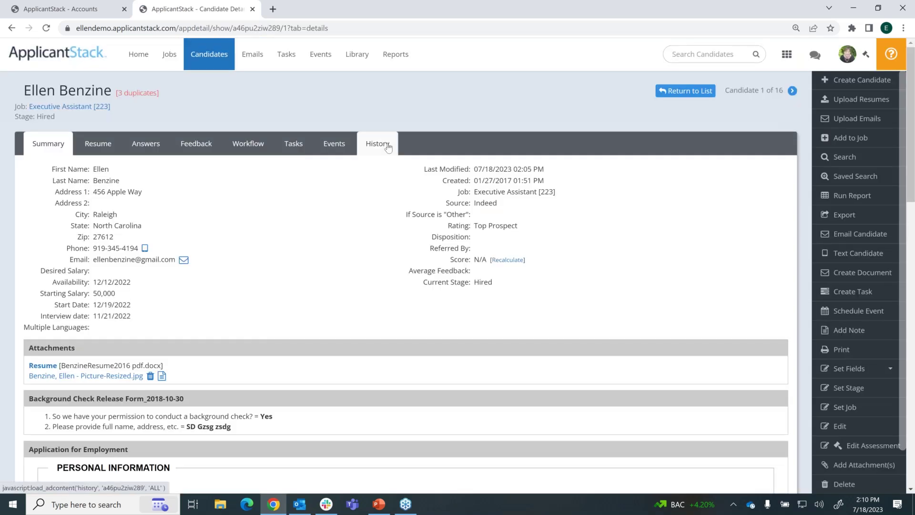
{"action": "left_click", "coordinate": [388, 148]}
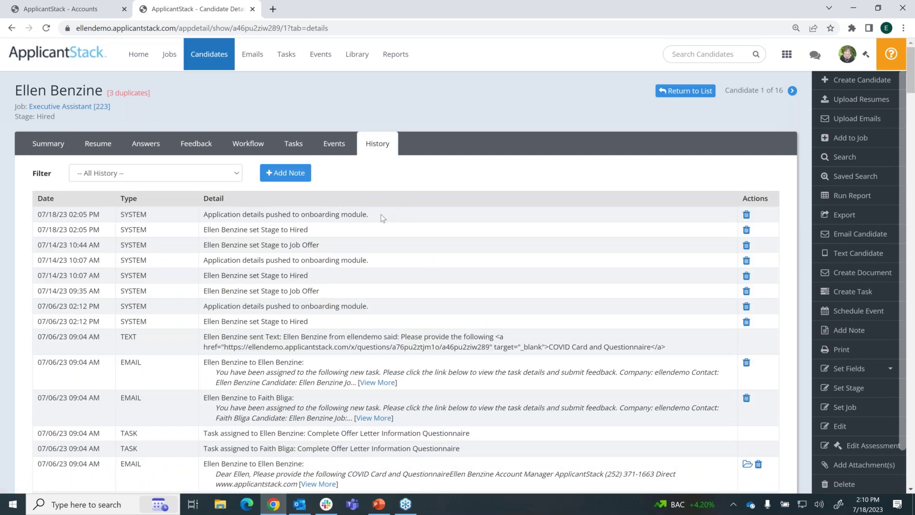
{"action": "left_click_drag", "start_coordinate": [381, 213], "coordinate": [201, 212]}
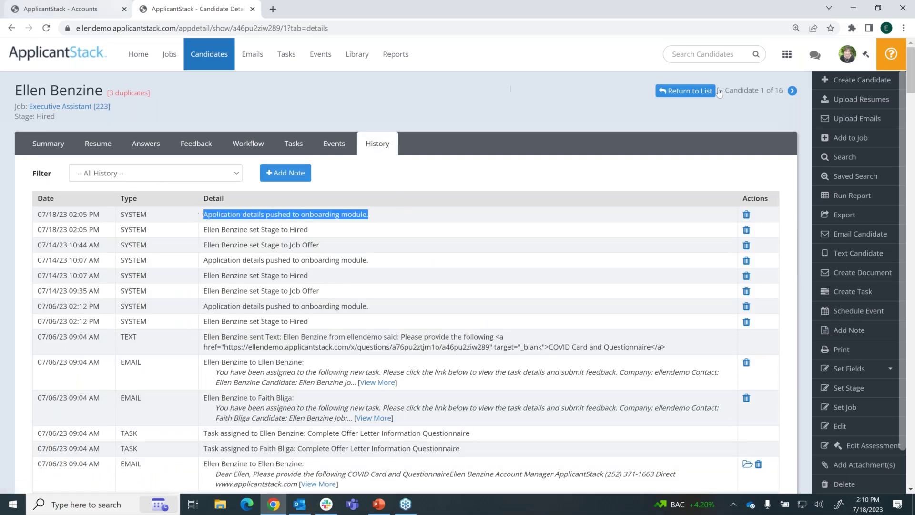
- Switch to the Onboarding product again and reopen the hires list to look for the transferred candidate
{"action": "left_click", "coordinate": [779, 58]}
{"action": "left_click", "coordinate": [772, 144]}
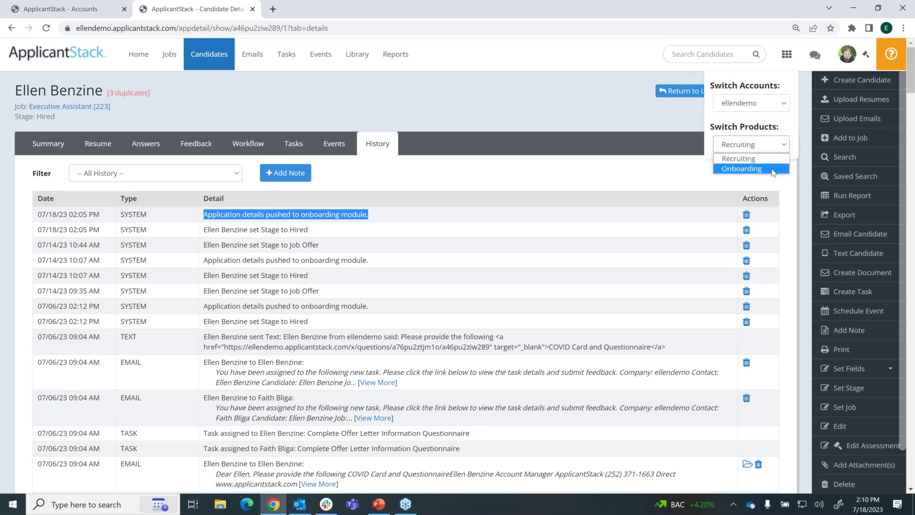
{"action": "left_click", "coordinate": [771, 169]}
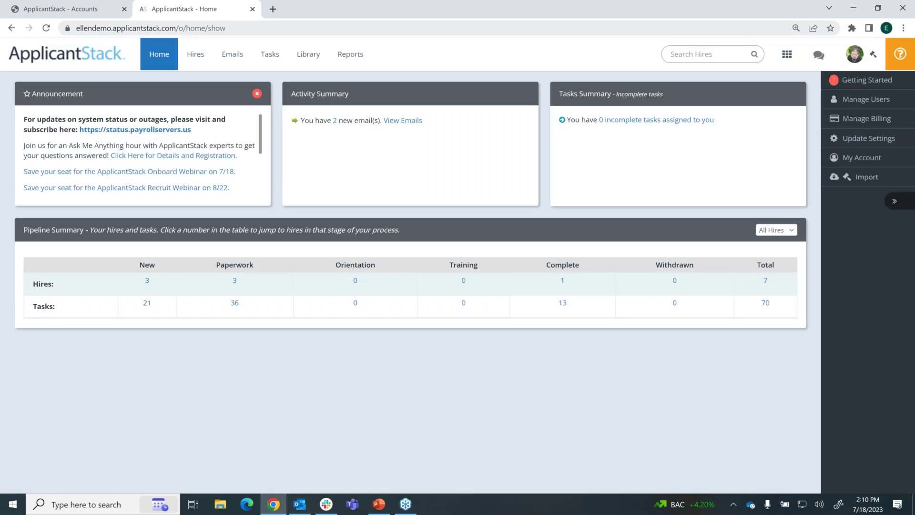
{"action": "left_click", "coordinate": [194, 56]}
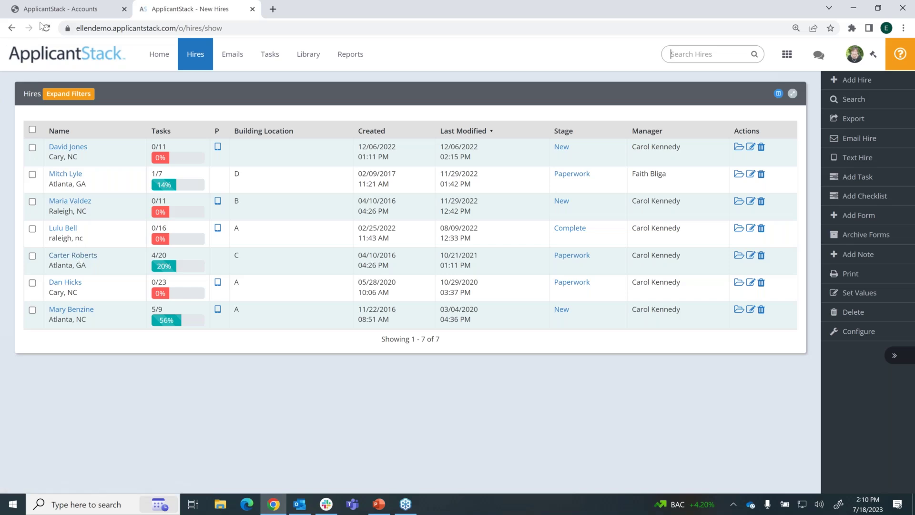
- Open the newly transferred hire's record from the hires list and dismiss the Verified First Integration notice
{"action": "left_click", "coordinate": [69, 257]}
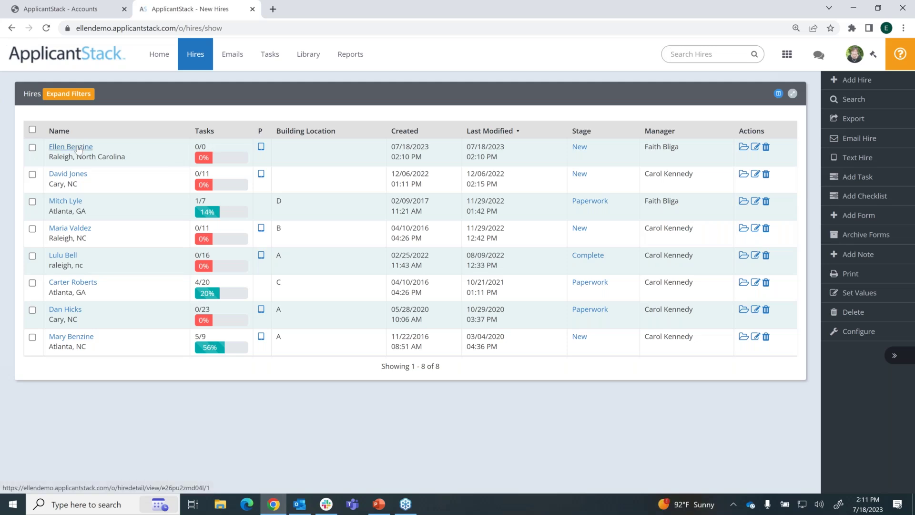
{"action": "triple_click", "coordinate": [194, 148]}
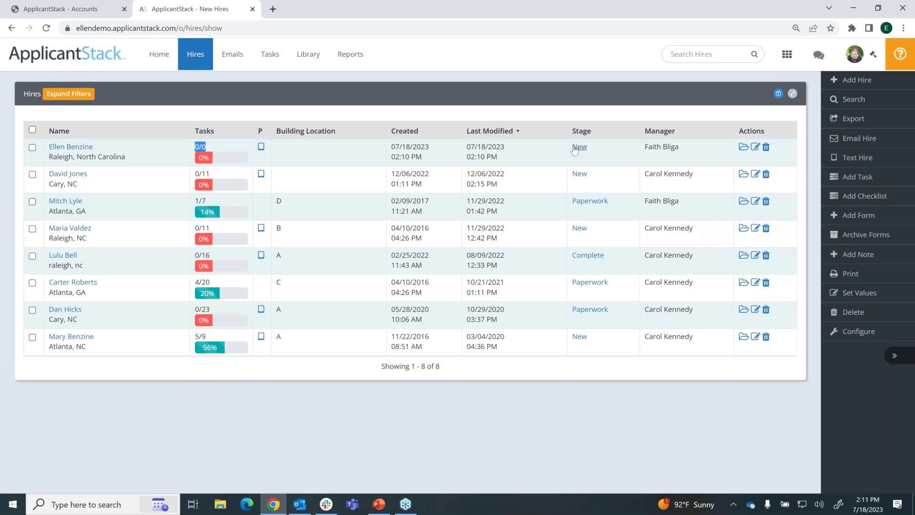
{"action": "left_click", "coordinate": [83, 151]}
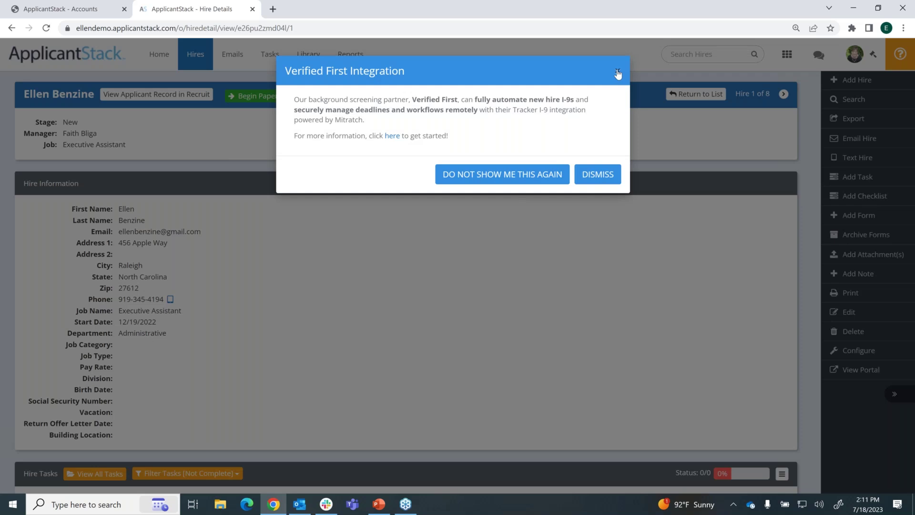
{"action": "left_click", "coordinate": [618, 73]}
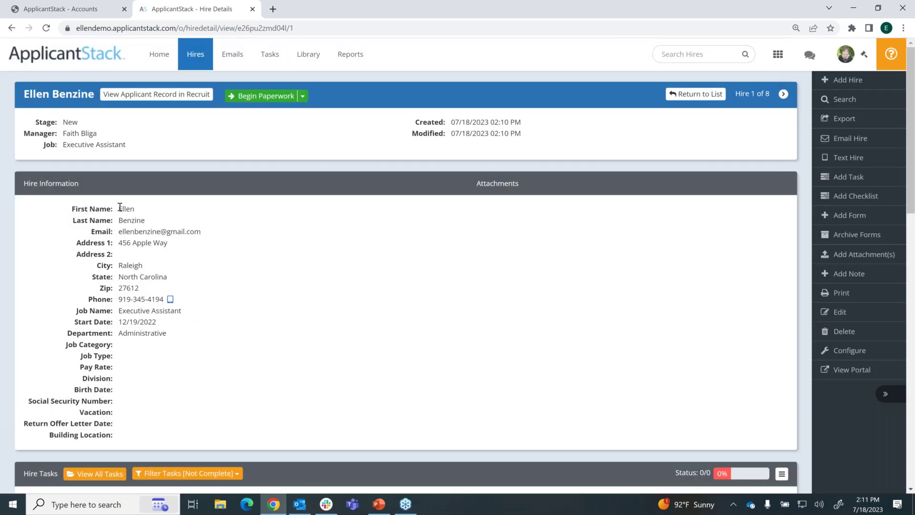
- Examine the new hire's transferred contact and job information, stage, and the task, form, questionnaire and supporting document sections
{"action": "left_click_drag", "start_coordinate": [120, 207], "coordinate": [197, 348]}
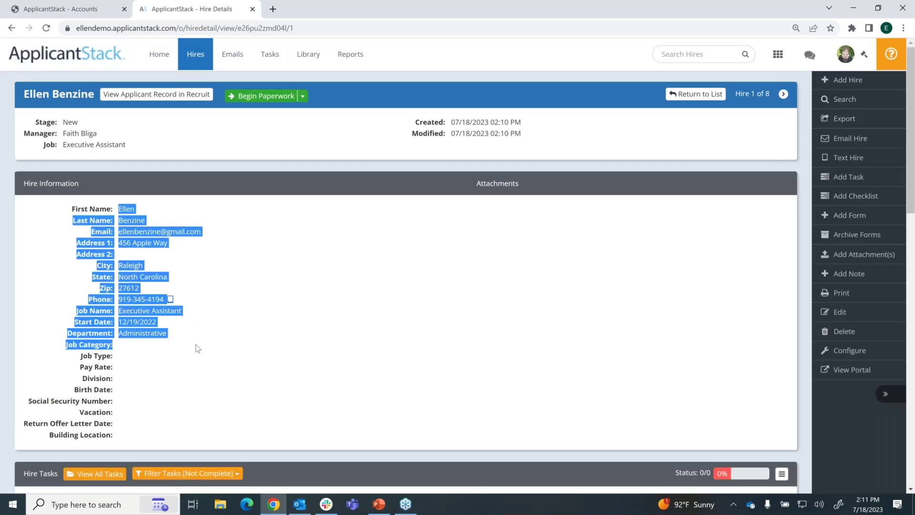
{"action": "left_click", "coordinate": [512, 290]}
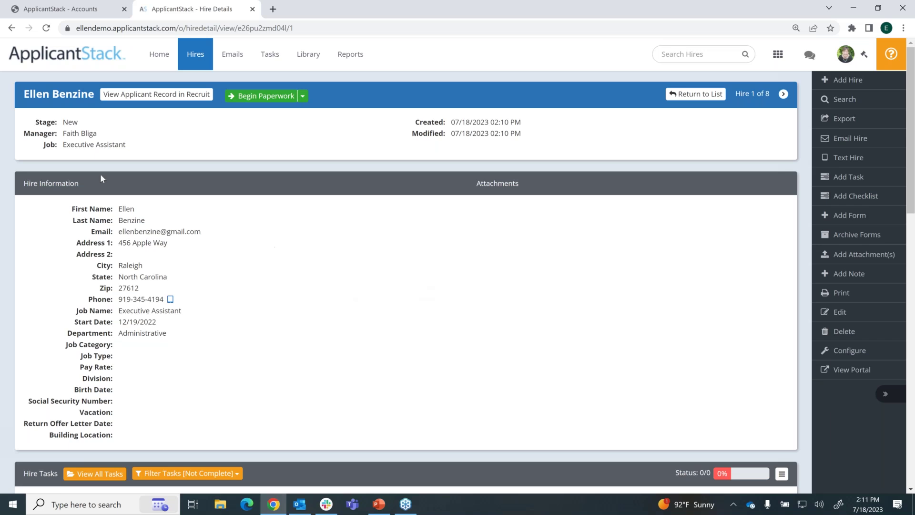
{"action": "double_click", "coordinate": [66, 122]}
{"action": "left_click_drag", "start_coordinate": [127, 145], "coordinate": [57, 145]}
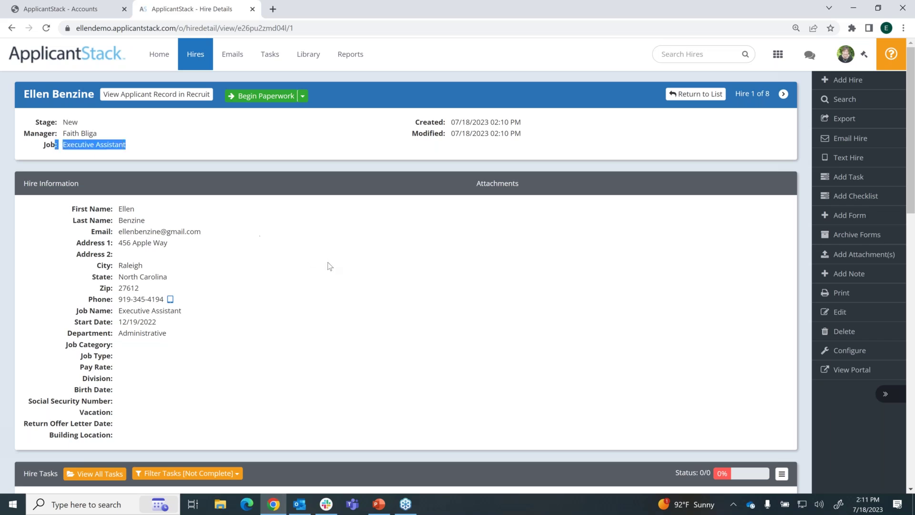
{"action": "left_click", "coordinate": [389, 289]}
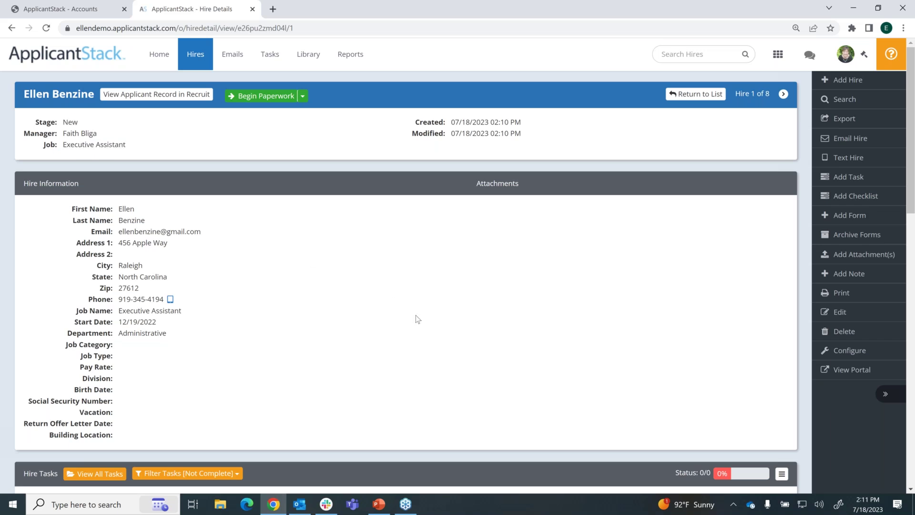
{"action": "scroll", "coordinate": [415, 315], "scroll_direction": "down", "scroll_amount": 1}
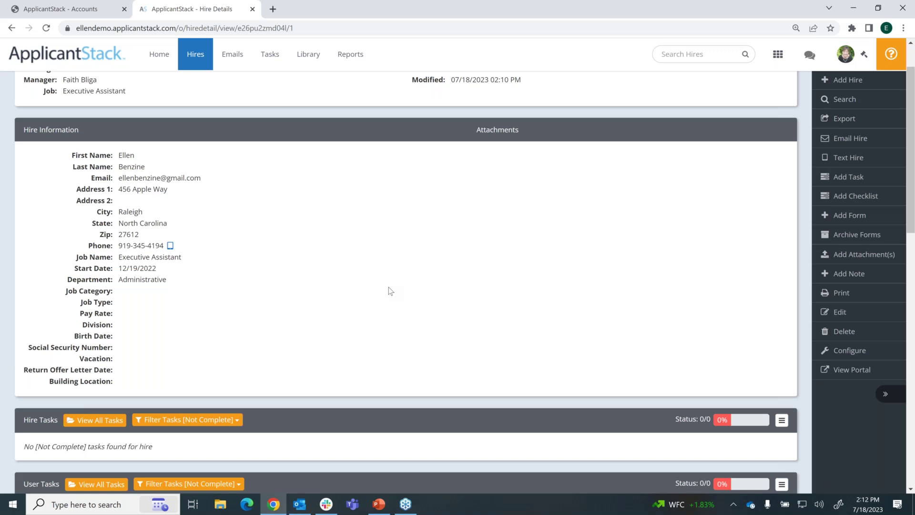
{"action": "scroll", "coordinate": [388, 287], "scroll_direction": "down", "scroll_amount": 7}
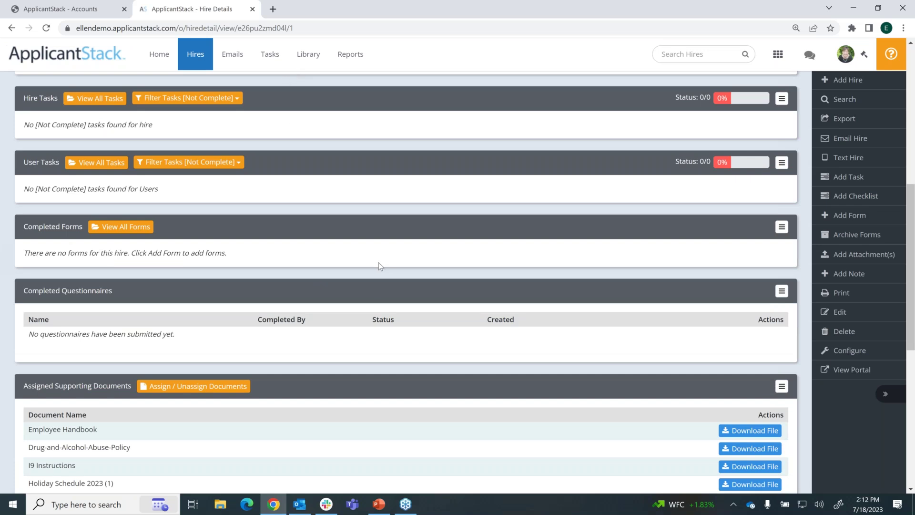
{"action": "scroll", "coordinate": [379, 262], "scroll_direction": "up", "scroll_amount": 7}
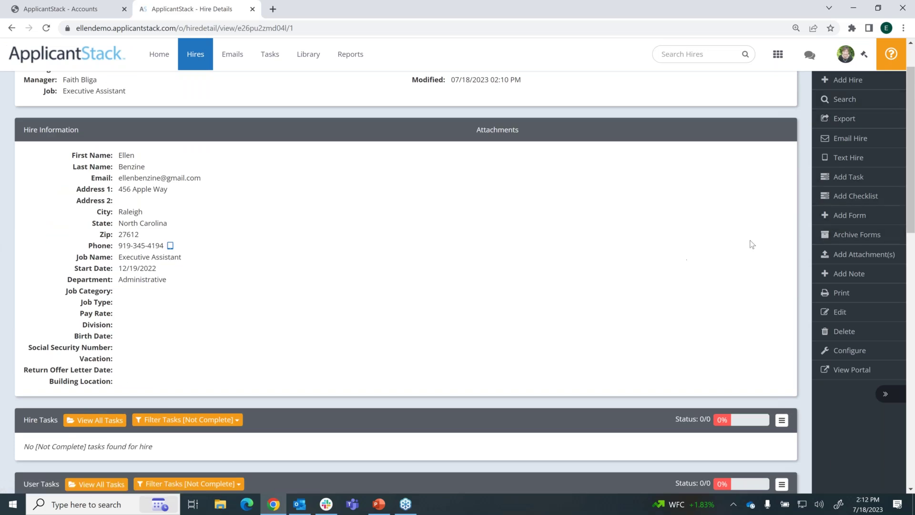
- Add the 2020 Illinois IL-W-4 form to the hire's tasks and check it under Hire Tasks
{"action": "left_click", "coordinate": [841, 218]}
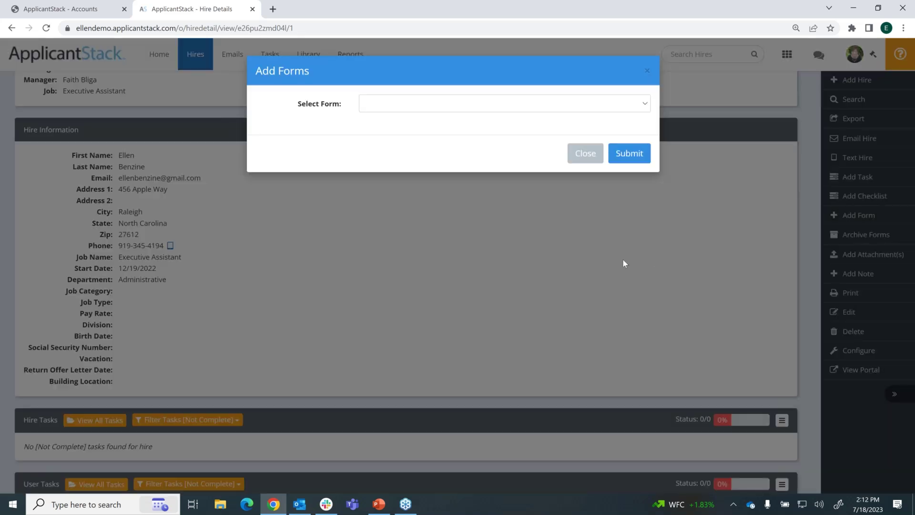
{"action": "left_click", "coordinate": [646, 106]}
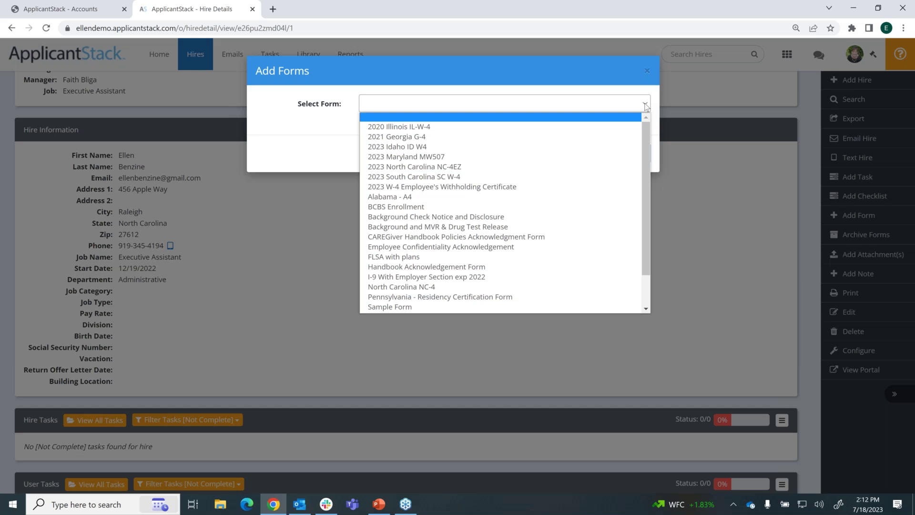
{"action": "left_click", "coordinate": [408, 127]}
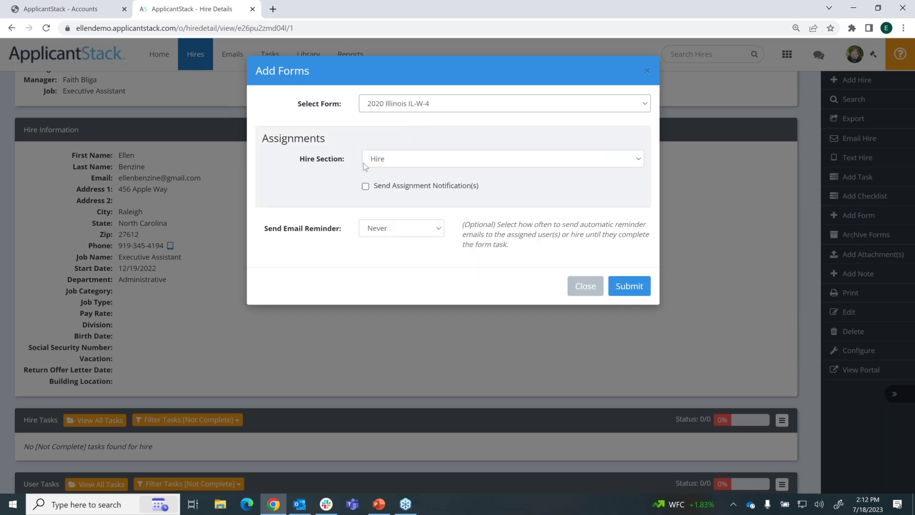
{"action": "left_click", "coordinate": [629, 288]}
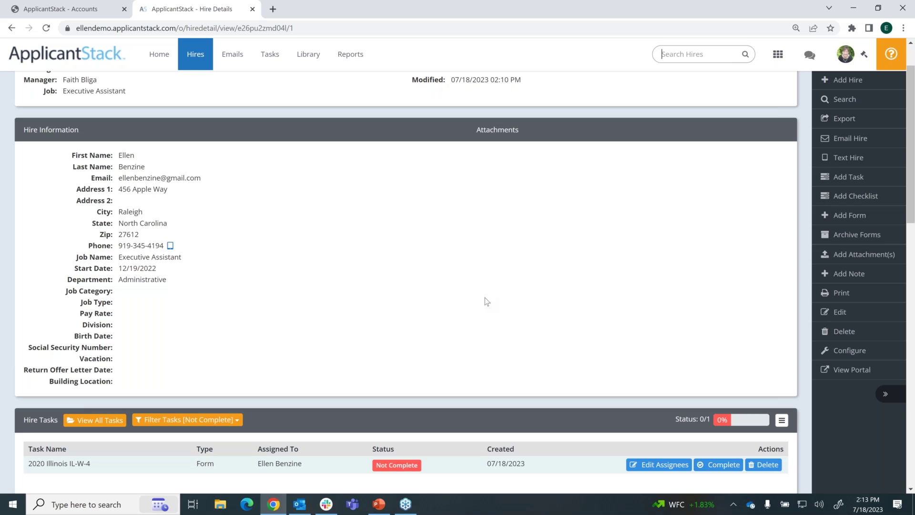
{"action": "scroll", "coordinate": [485, 298], "scroll_direction": "down", "scroll_amount": 2}
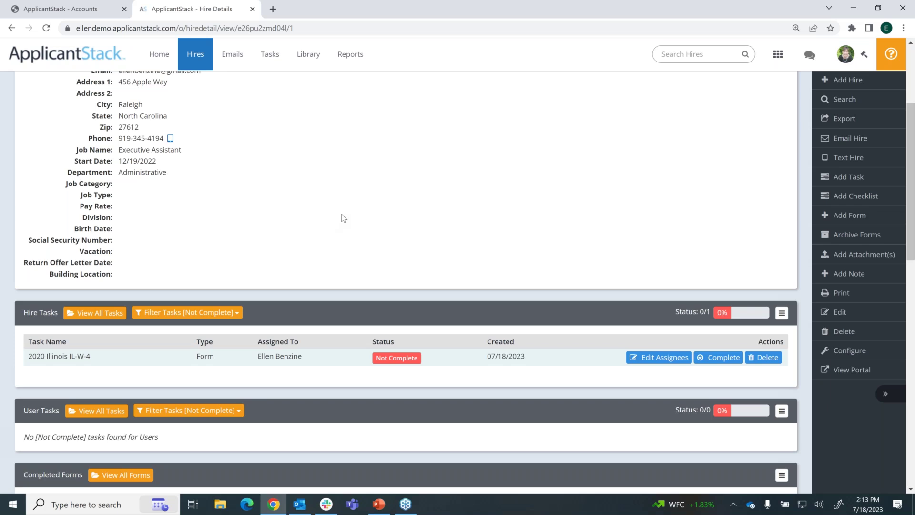
{"action": "scroll", "coordinate": [341, 218], "scroll_direction": "down", "scroll_amount": 1}
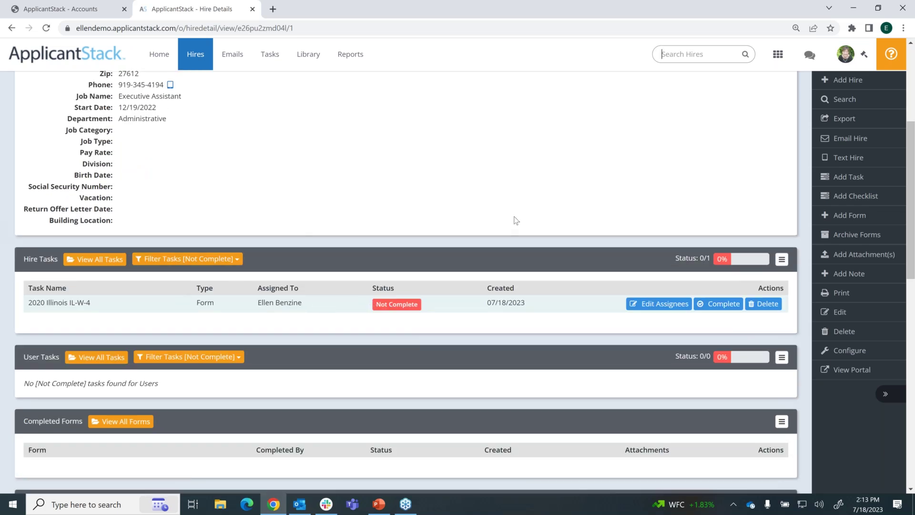
- Start adding a checklist to the hire and choose the New Hire Checklist - NC template
{"action": "scroll", "coordinate": [513, 221], "scroll_direction": "up", "scroll_amount": 2}
{"action": "scroll", "coordinate": [513, 221], "scroll_direction": "up", "scroll_amount": 2}
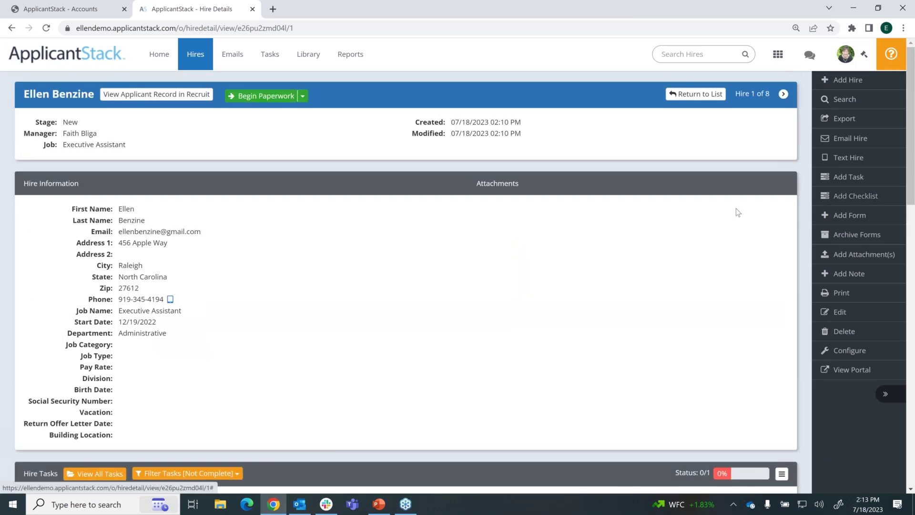
{"action": "left_click", "coordinate": [840, 199]}
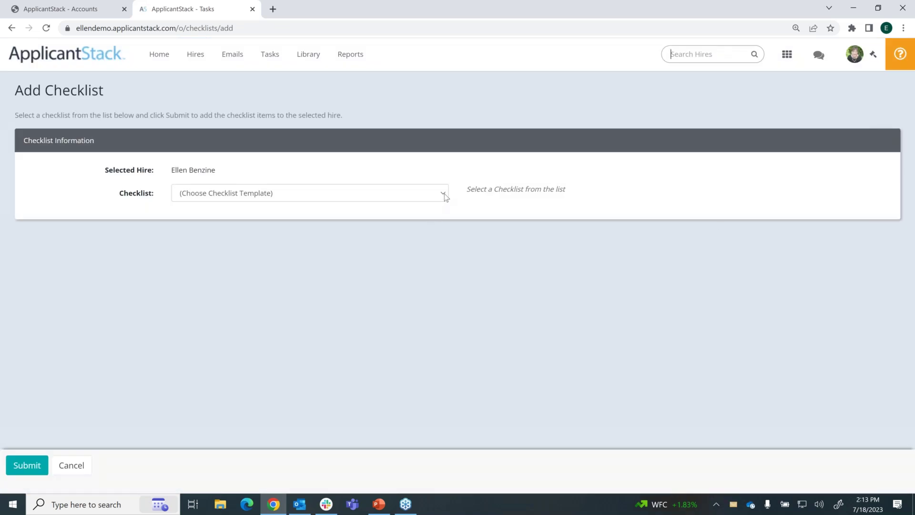
{"action": "left_click", "coordinate": [444, 194]}
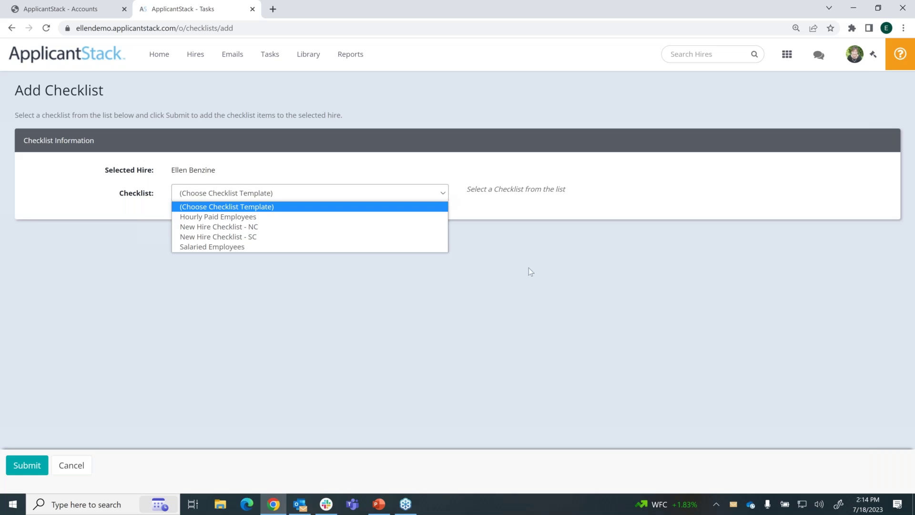
{"action": "left_click", "coordinate": [222, 228]}
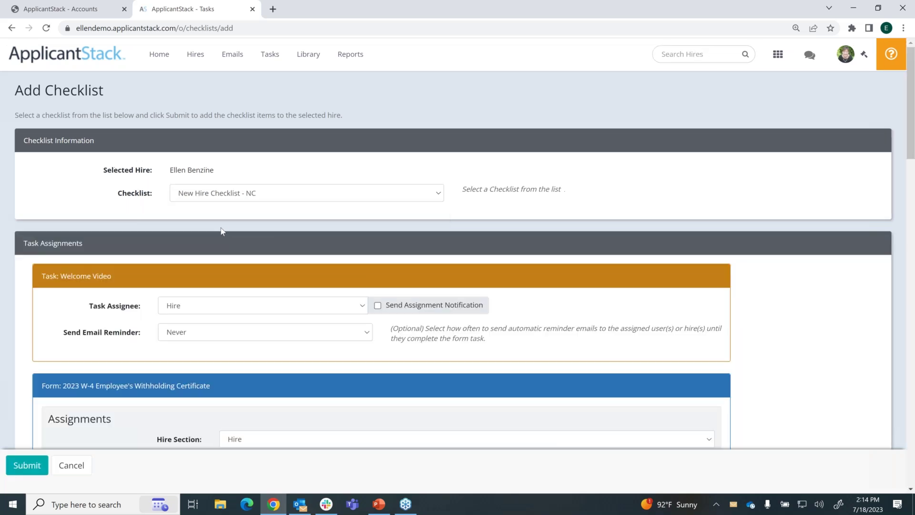
- Review the assignees and reminders of the checklist's tasks and forms, and submit the checklist to the hire
{"action": "scroll", "coordinate": [225, 228], "scroll_direction": "down", "scroll_amount": 3}
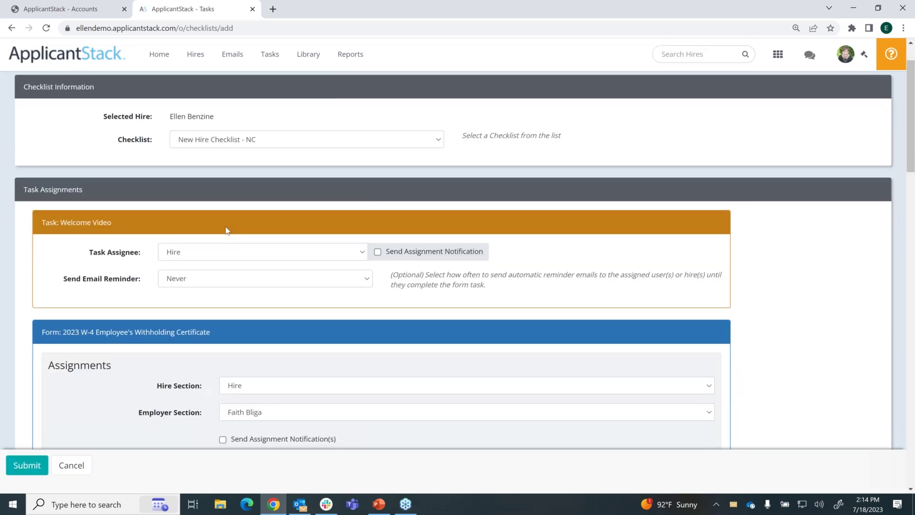
{"action": "scroll", "coordinate": [227, 231], "scroll_direction": "down", "scroll_amount": 4}
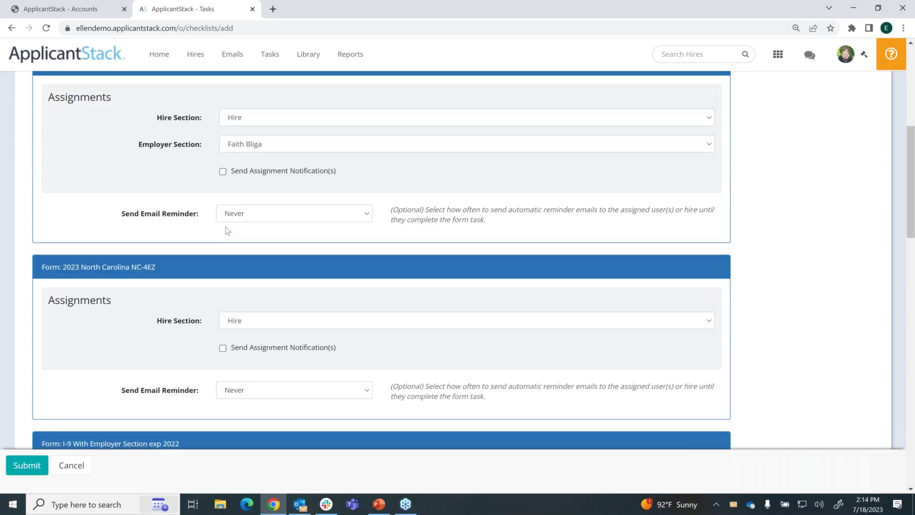
{"action": "scroll", "coordinate": [227, 230], "scroll_direction": "up", "scroll_amount": 1}
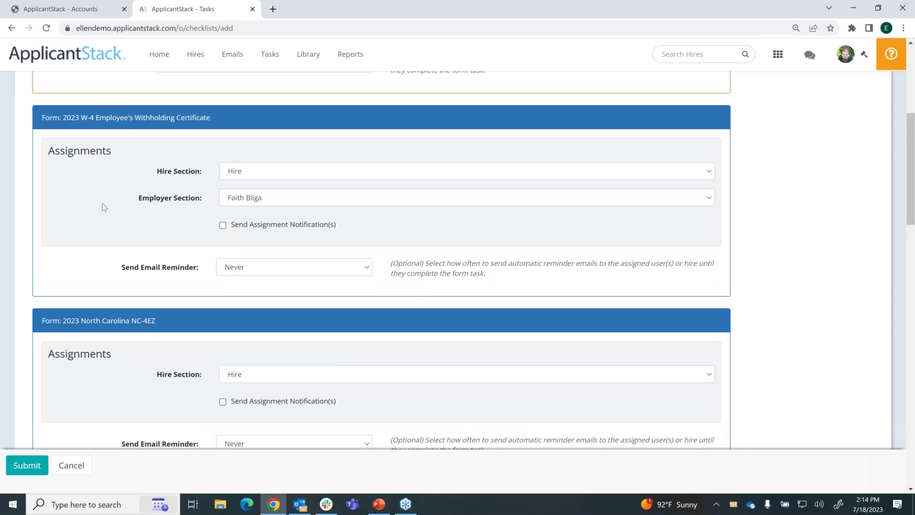
{"action": "scroll", "coordinate": [102, 203], "scroll_direction": "down", "scroll_amount": 4}
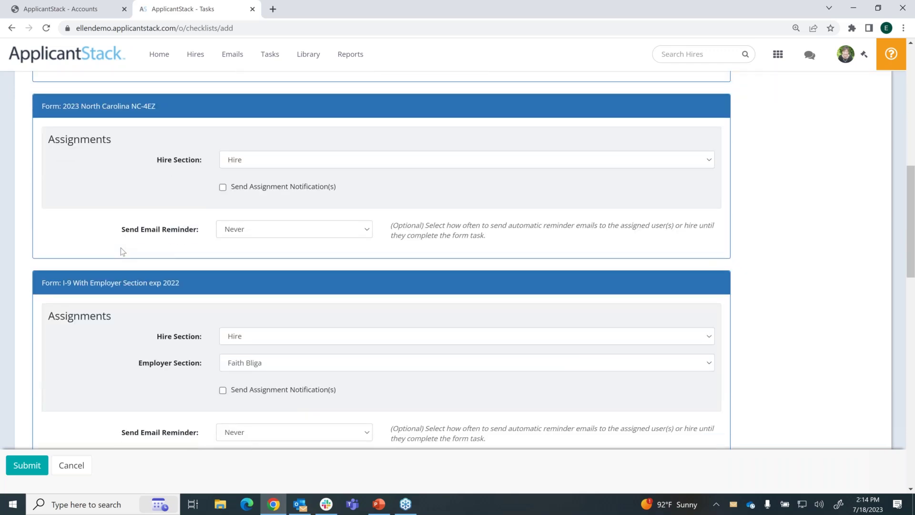
{"action": "scroll", "coordinate": [123, 251], "scroll_direction": "down", "scroll_amount": 6}
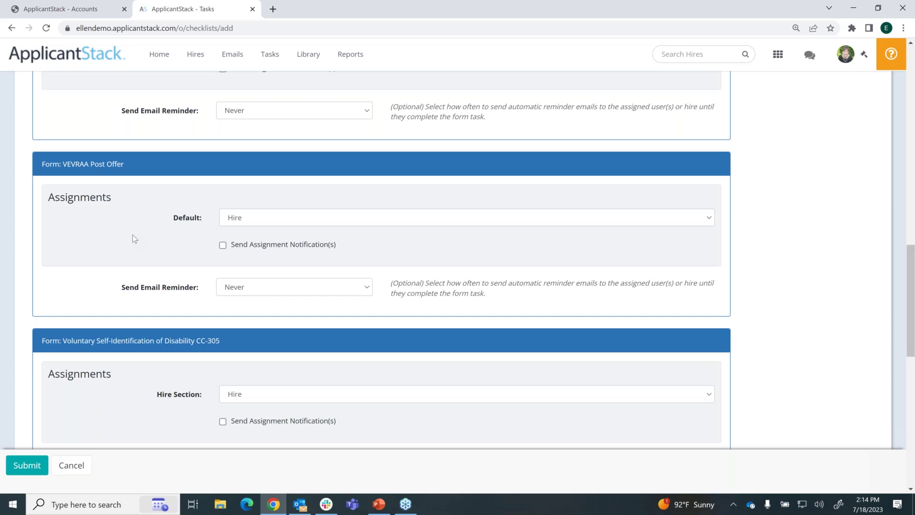
{"action": "scroll", "coordinate": [133, 234], "scroll_direction": "down", "scroll_amount": 5}
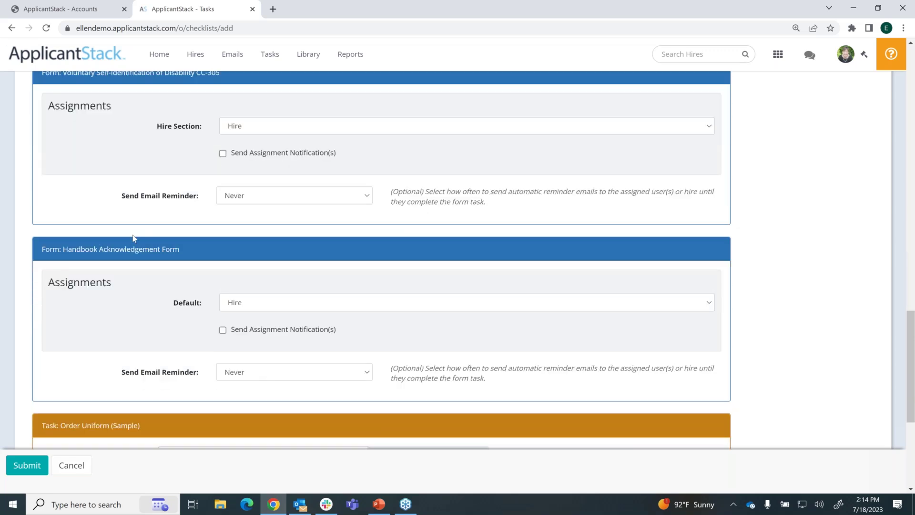
{"action": "scroll", "coordinate": [133, 239], "scroll_direction": "down", "scroll_amount": 5}
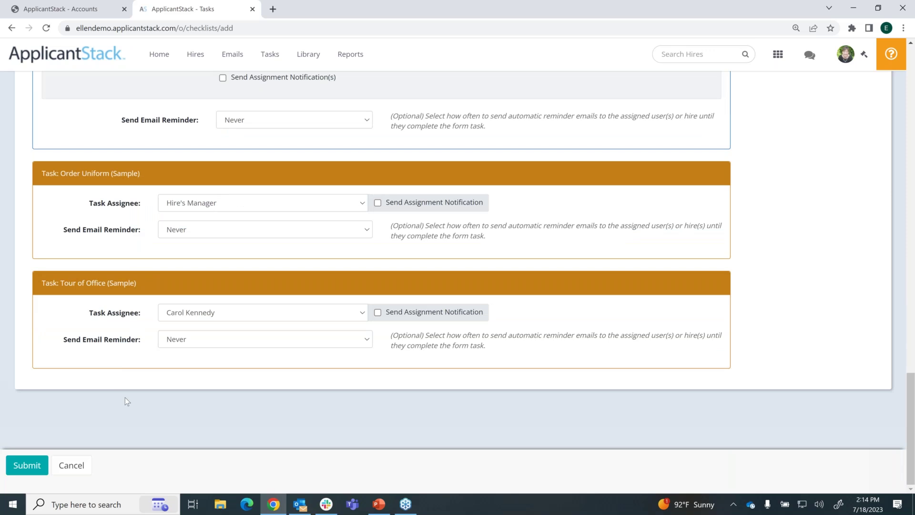
{"action": "left_click", "coordinate": [32, 468]}
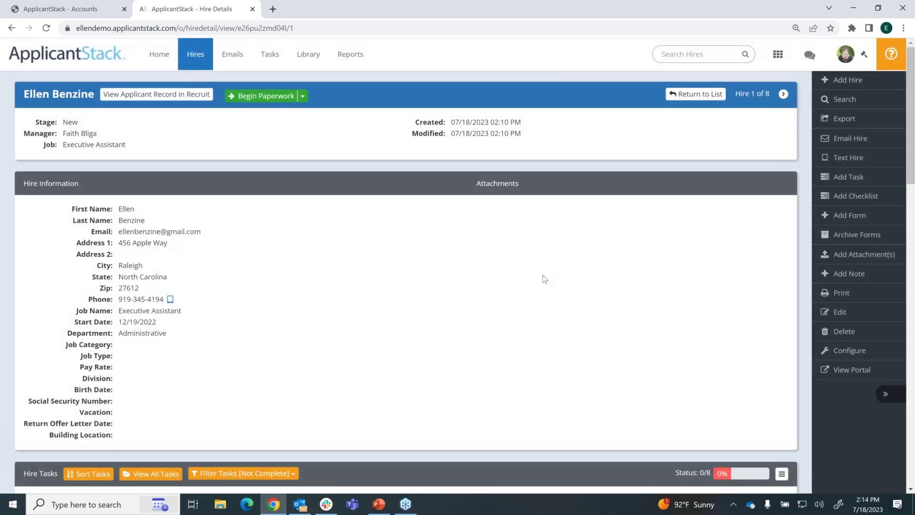
- Review the checklist items in the Hire Tasks section, including the separately added 2020 Illinois IL-W-4 form
{"action": "scroll", "coordinate": [545, 279], "scroll_direction": "down", "scroll_amount": 3}
{"action": "scroll", "coordinate": [543, 275], "scroll_direction": "down", "scroll_amount": 3}
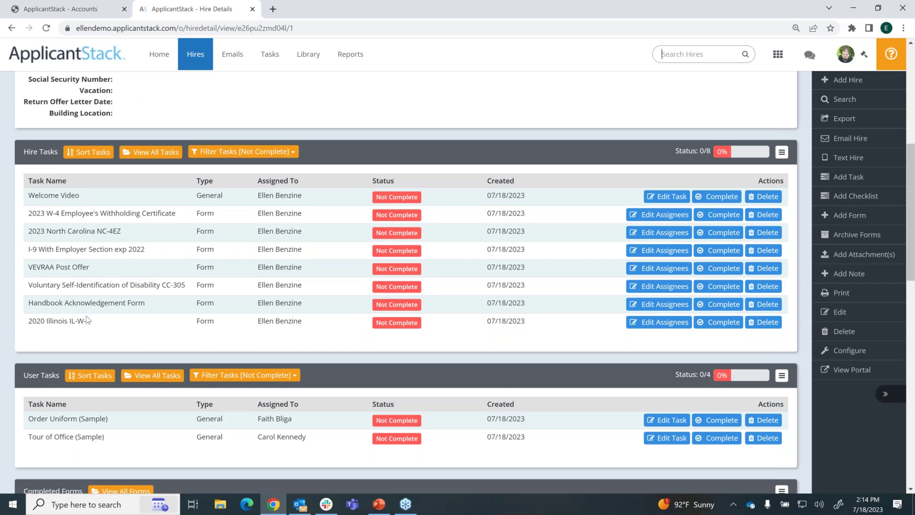
{"action": "left_click_drag", "start_coordinate": [91, 322], "coordinate": [32, 323]}
{"action": "left_click", "coordinate": [125, 333]}
- Filter the User Tasks section to All Tasks and review its tasks and the completed forms and questionnaires sections
{"action": "scroll", "coordinate": [129, 332], "scroll_direction": "down", "scroll_amount": 1}
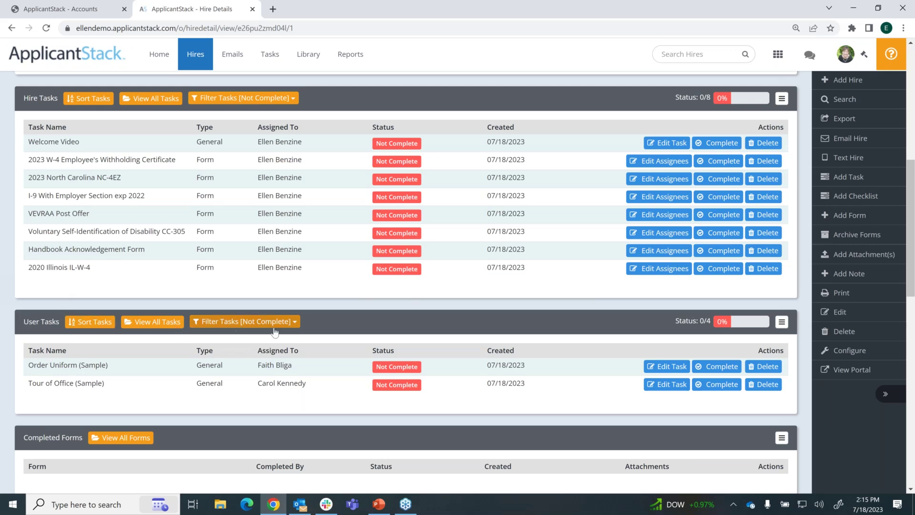
{"action": "left_click", "coordinate": [294, 326]}
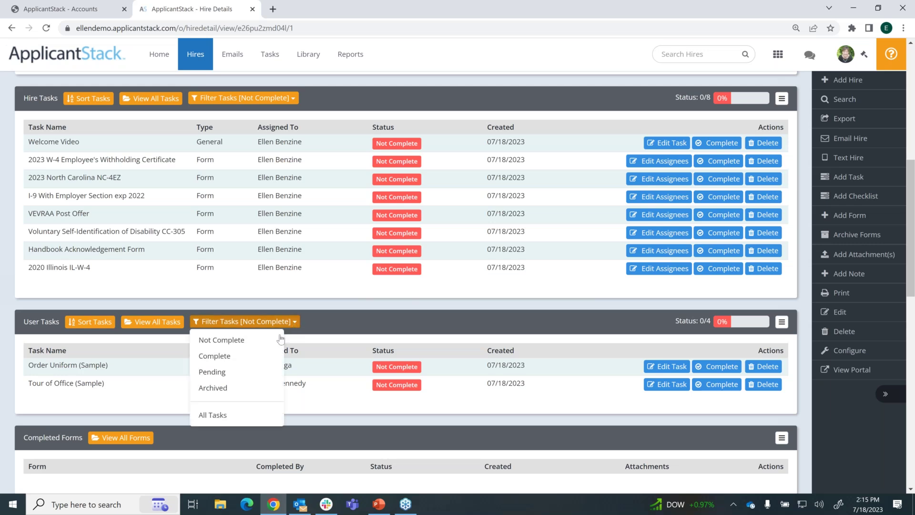
{"action": "left_click", "coordinate": [239, 419]}
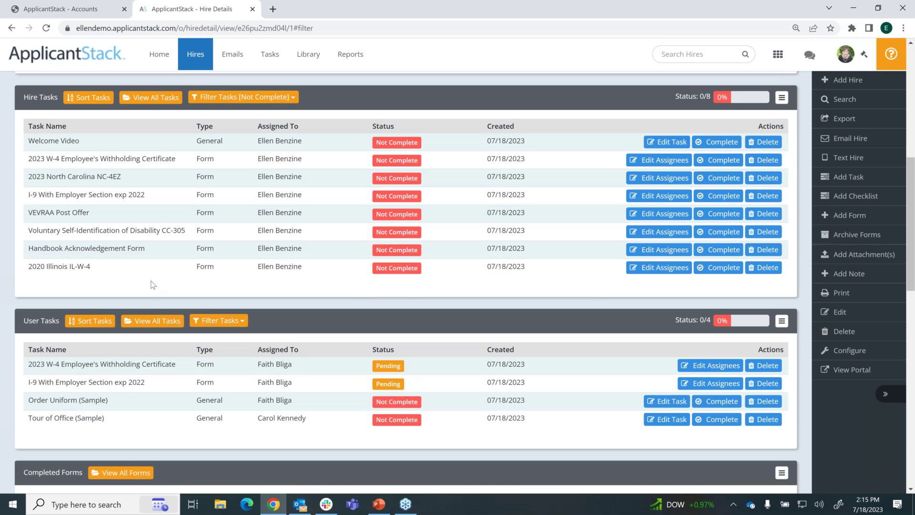
{"action": "scroll", "coordinate": [162, 362], "scroll_direction": "down", "scroll_amount": 1}
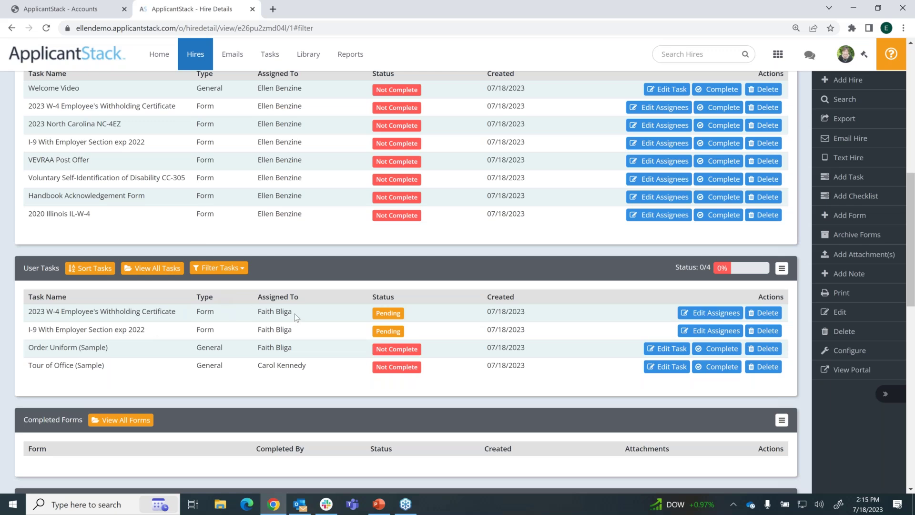
{"action": "left_click", "coordinate": [248, 379]}
{"action": "scroll", "coordinate": [200, 367], "scroll_direction": "down", "scroll_amount": 3}
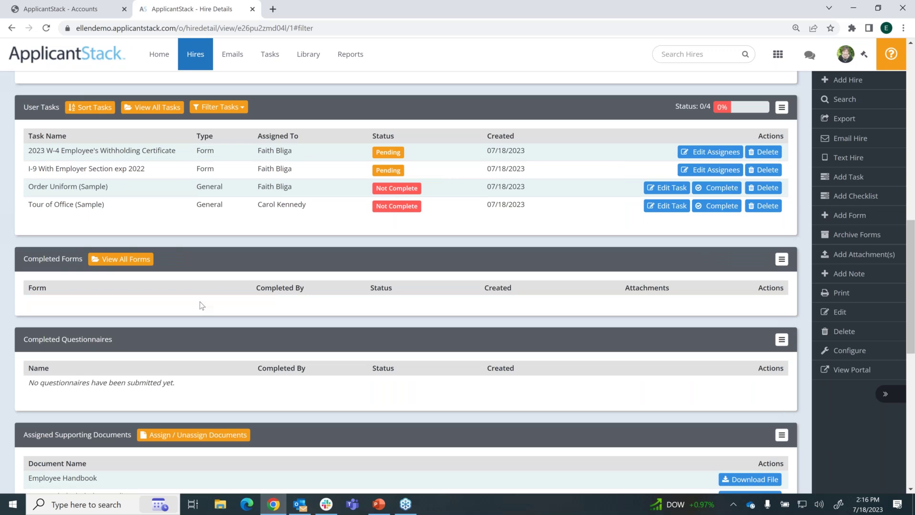
- Review the files listed in the Assigned Supporting Documents section, including the Drug-and-Alcohol-Abuse-Policy and I9 Instructions
{"action": "scroll", "coordinate": [200, 305], "scroll_direction": "down", "scroll_amount": 3}
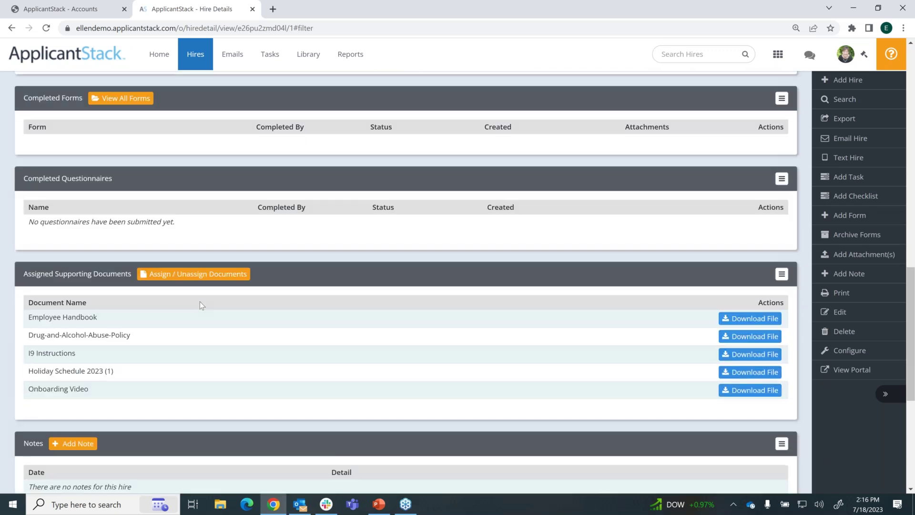
{"action": "scroll", "coordinate": [199, 305], "scroll_direction": "down", "scroll_amount": 1}
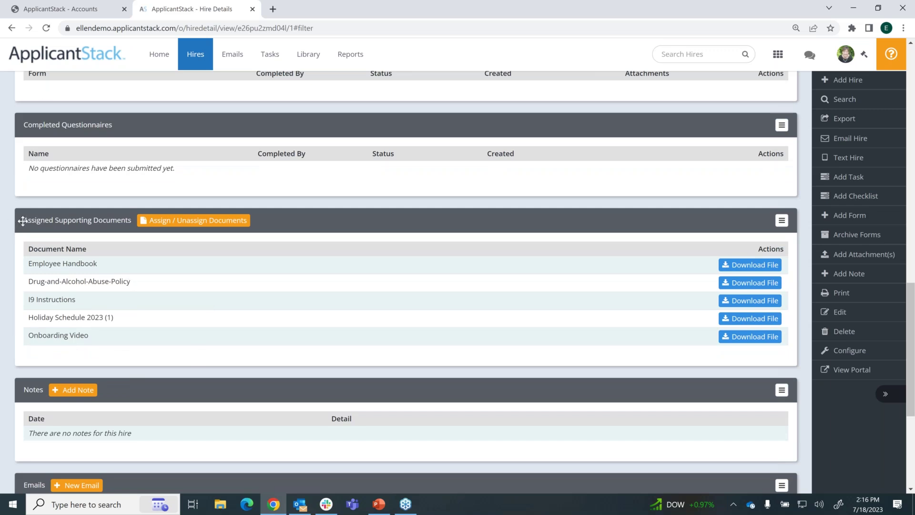
{"action": "left_click_drag", "start_coordinate": [132, 220], "coordinate": [22, 219]}
{"action": "left_click_drag", "start_coordinate": [148, 283], "coordinate": [32, 291]}
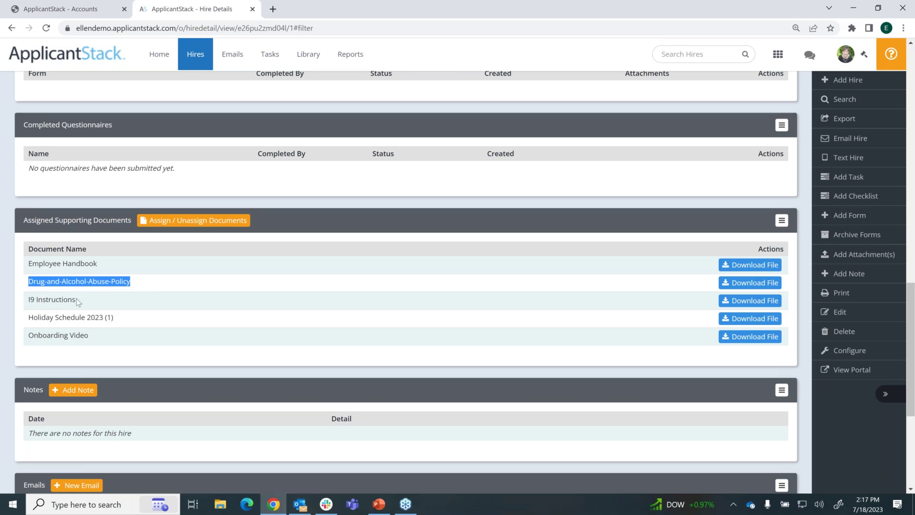
{"action": "left_click_drag", "start_coordinate": [77, 298], "coordinate": [28, 299]}
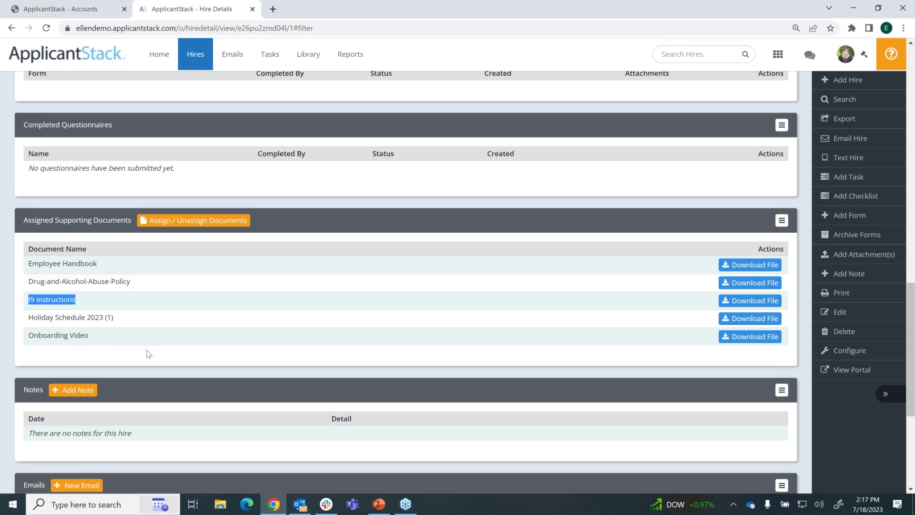
{"action": "left_click", "coordinate": [162, 360]}
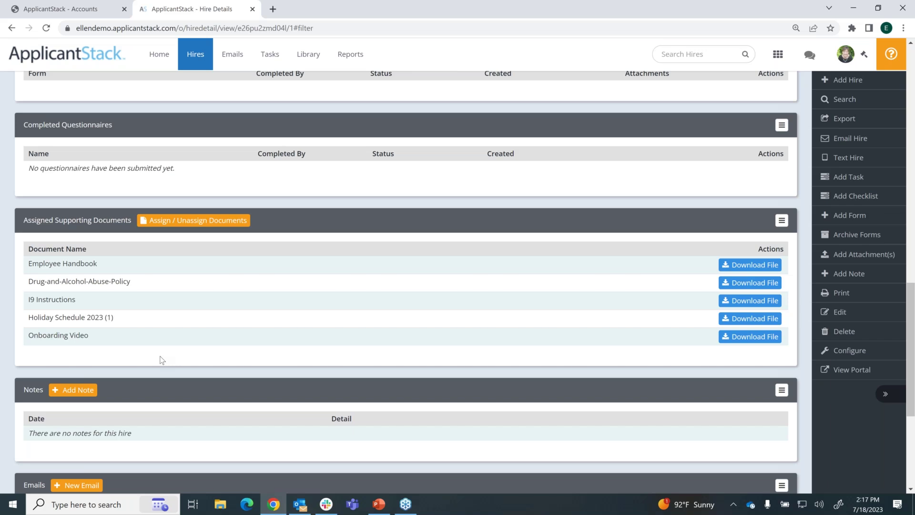
- Review the hire's History section, including the import entry and the assigned 2020 Illinois IL-W-4 form
{"action": "scroll", "coordinate": [161, 359], "scroll_direction": "down", "scroll_amount": 2}
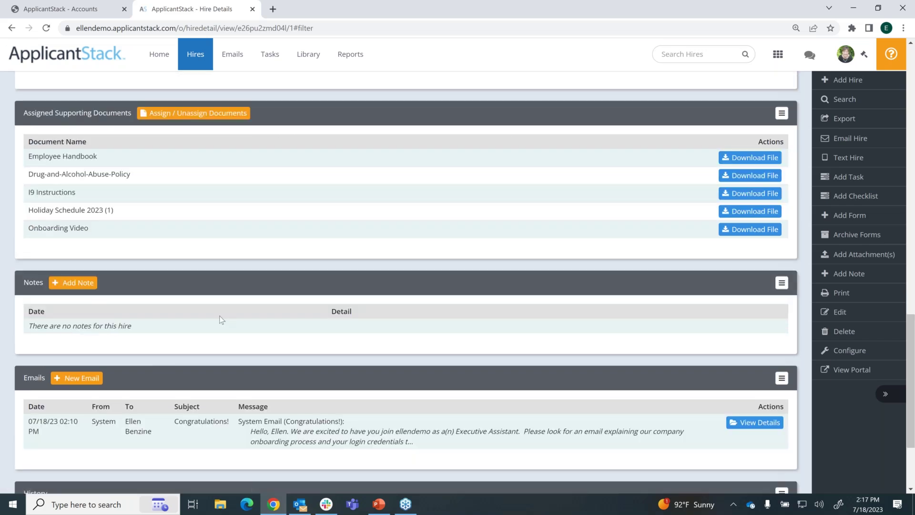
{"action": "scroll", "coordinate": [220, 319], "scroll_direction": "down", "scroll_amount": 3}
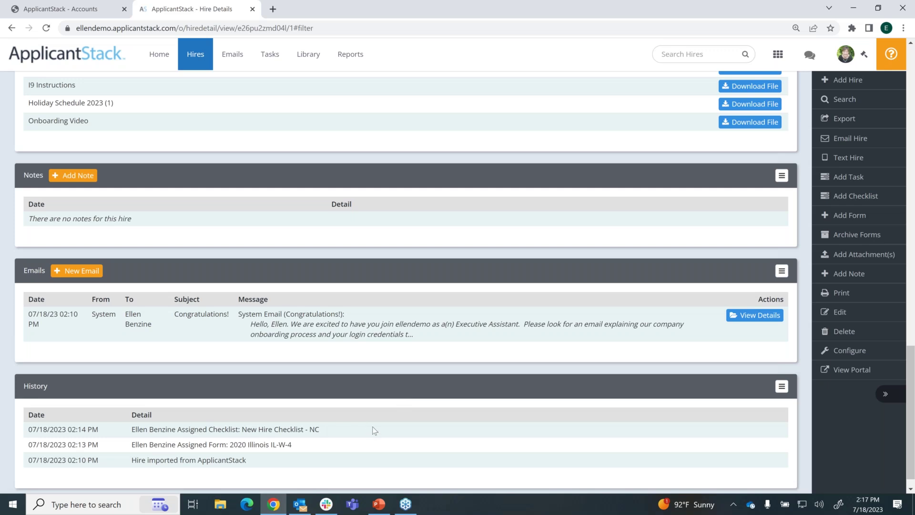
{"action": "scroll", "coordinate": [371, 429], "scroll_direction": "down", "scroll_amount": 1}
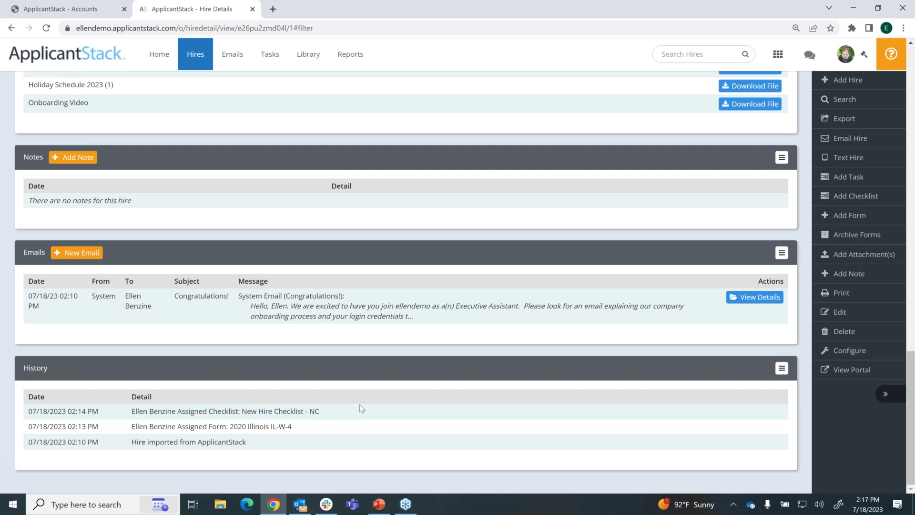
{"action": "left_click_drag", "start_coordinate": [297, 442], "coordinate": [158, 442]}
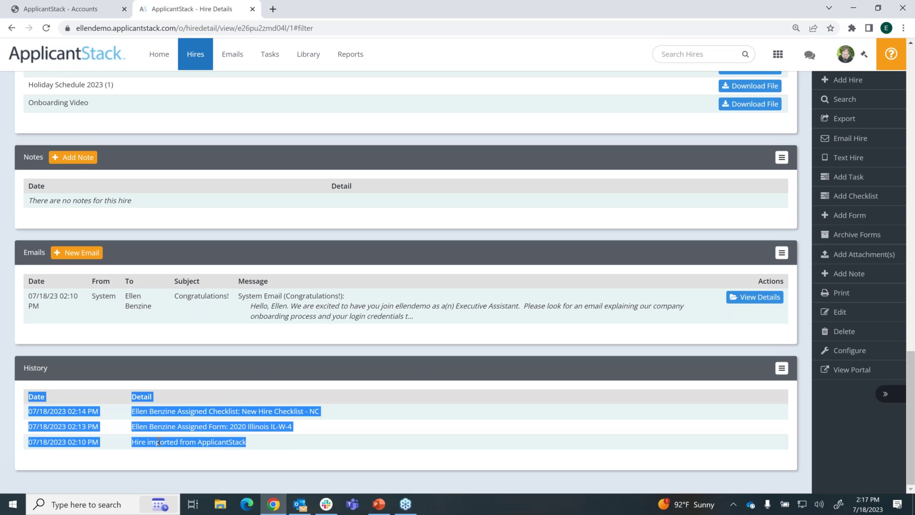
{"action": "left_click", "coordinate": [298, 438]}
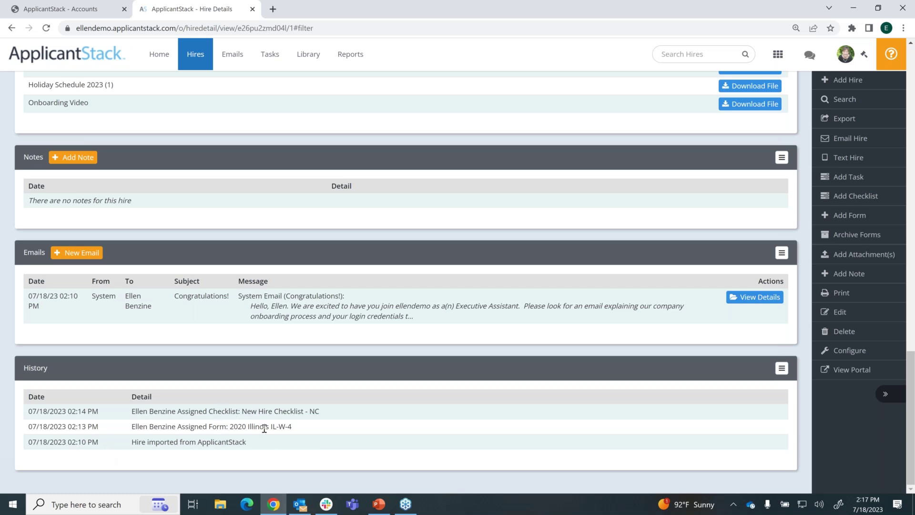
{"action": "left_click_drag", "start_coordinate": [293, 428], "coordinate": [249, 428]}
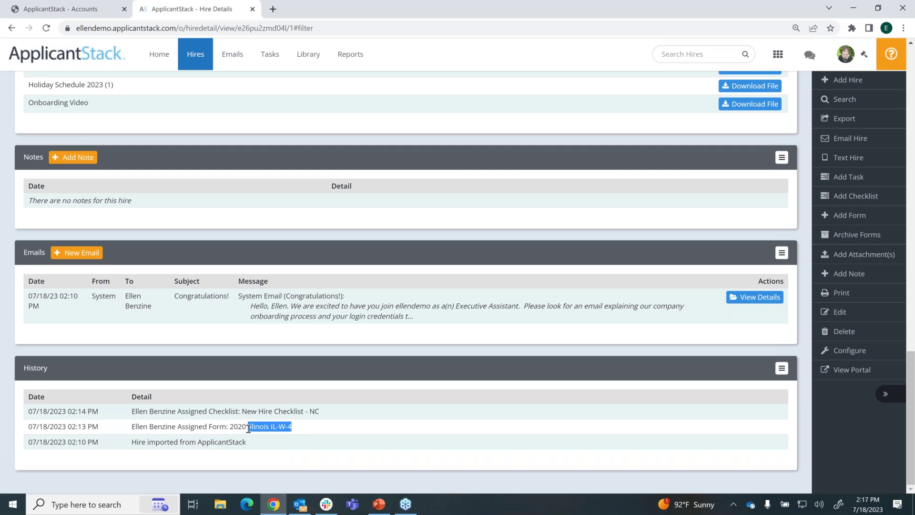
- Examine the date and message text of the Congratulations! system email in the Emails section
{"action": "left_click", "coordinate": [212, 306]}
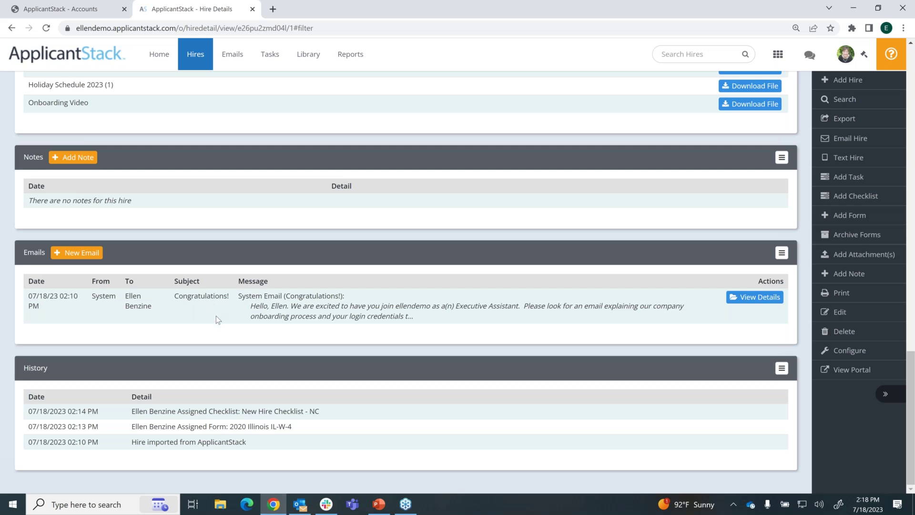
{"action": "left_click_drag", "start_coordinate": [28, 295], "coordinate": [93, 295]}
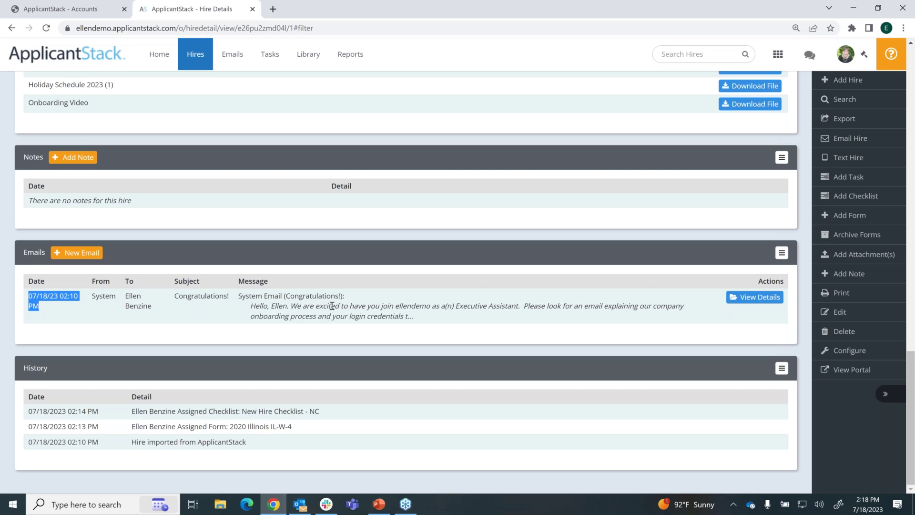
{"action": "left_click_drag", "start_coordinate": [577, 305], "coordinate": [647, 305]}
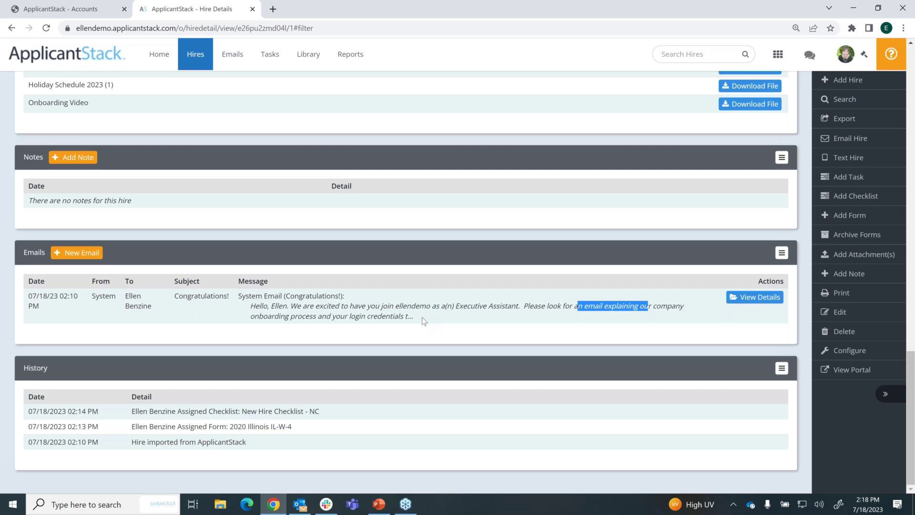
- Start an email to the hire and apply the Welcome to the Hiring Process message template
{"action": "scroll", "coordinate": [422, 317], "scroll_direction": "up", "scroll_amount": 3}
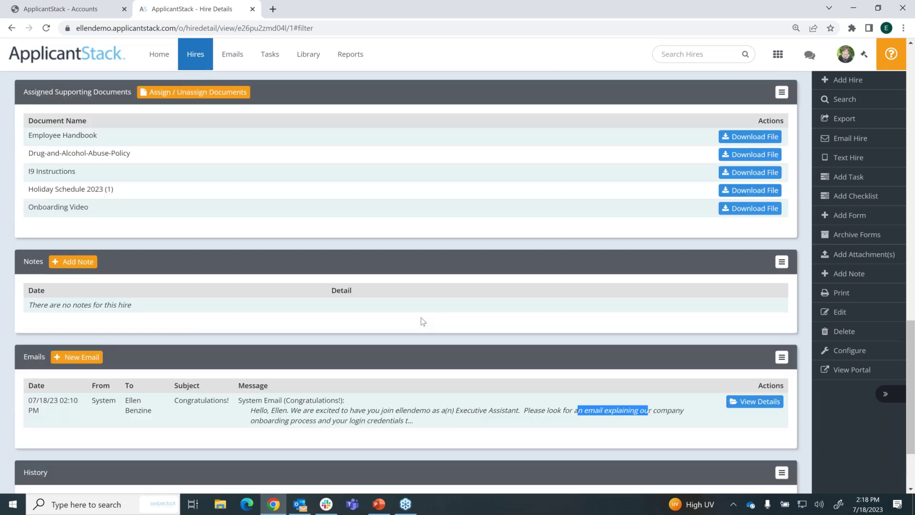
{"action": "scroll", "coordinate": [421, 317], "scroll_direction": "up", "scroll_amount": 10}
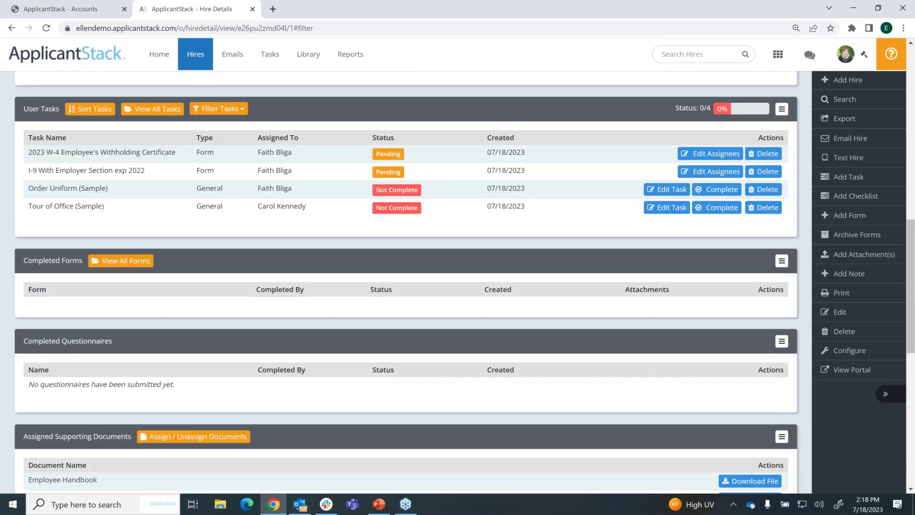
{"action": "scroll", "coordinate": [422, 318], "scroll_direction": "up", "scroll_amount": 6}
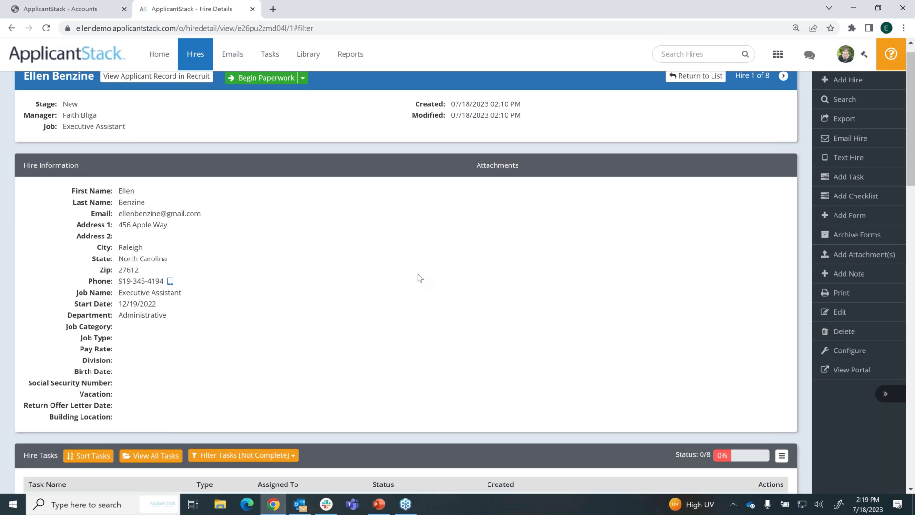
{"action": "scroll", "coordinate": [419, 277], "scroll_direction": "up", "scroll_amount": 1}
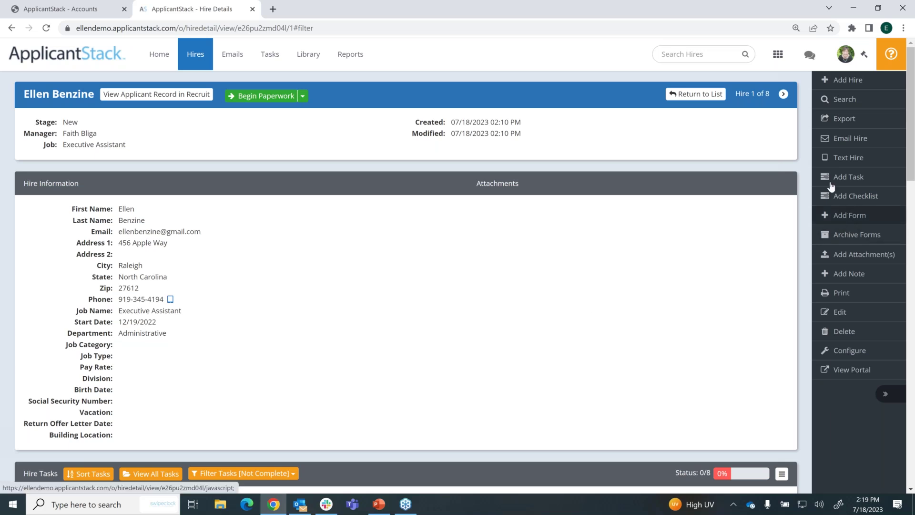
{"action": "left_click", "coordinate": [845, 141]}
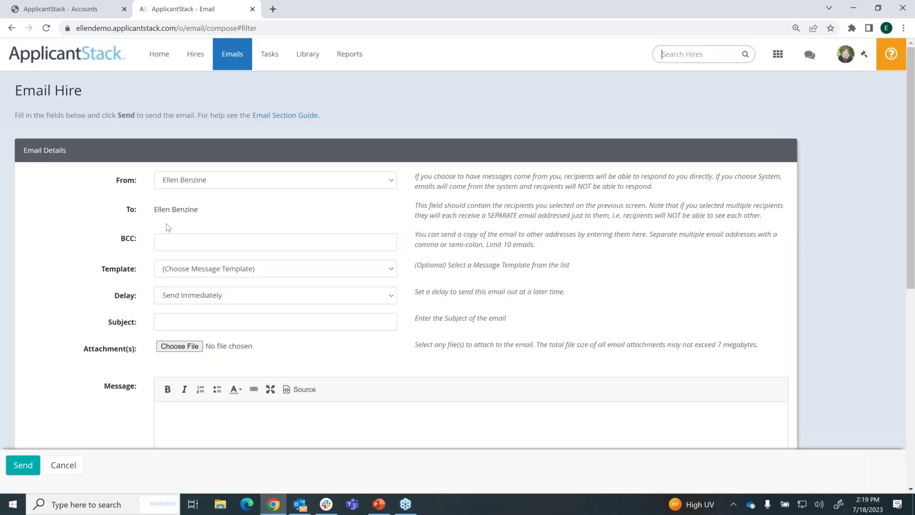
{"action": "scroll", "coordinate": [61, 217], "scroll_direction": "down", "scroll_amount": 1}
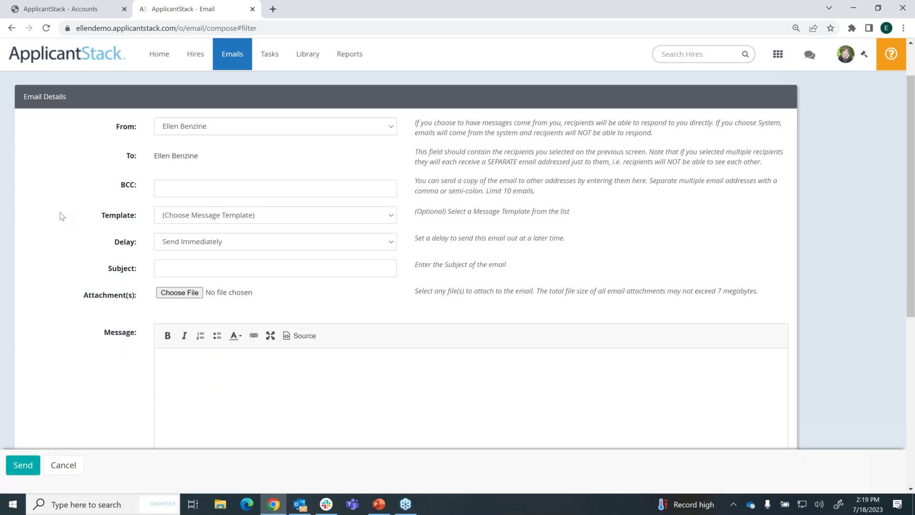
{"action": "left_click", "coordinate": [390, 216]}
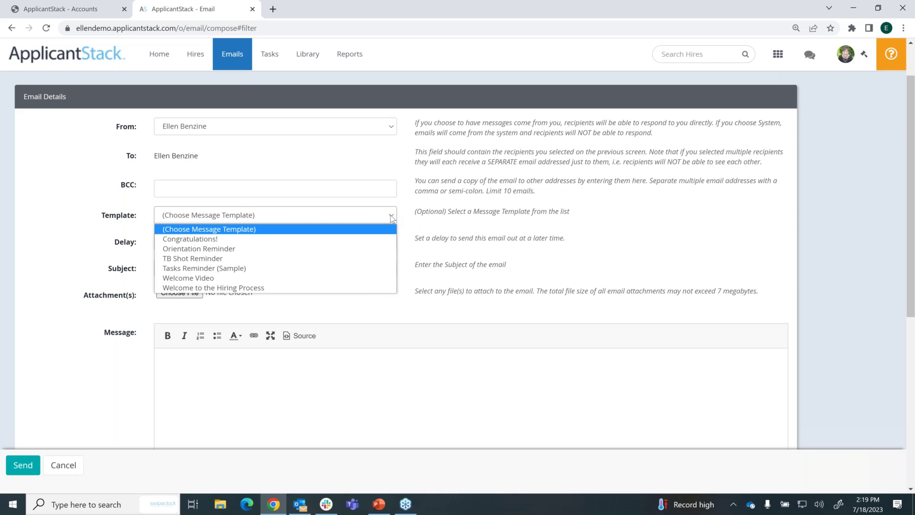
{"action": "left_click", "coordinate": [242, 288]}
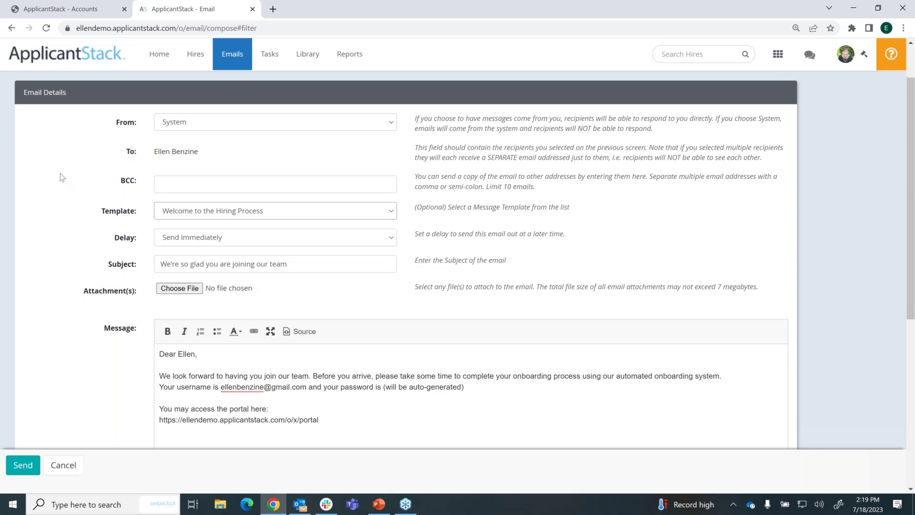
- Review the username, password and portal link lines in the welcome message, send the email, and return to the hire's record
{"action": "scroll", "coordinate": [61, 177], "scroll_direction": "down", "scroll_amount": 3}
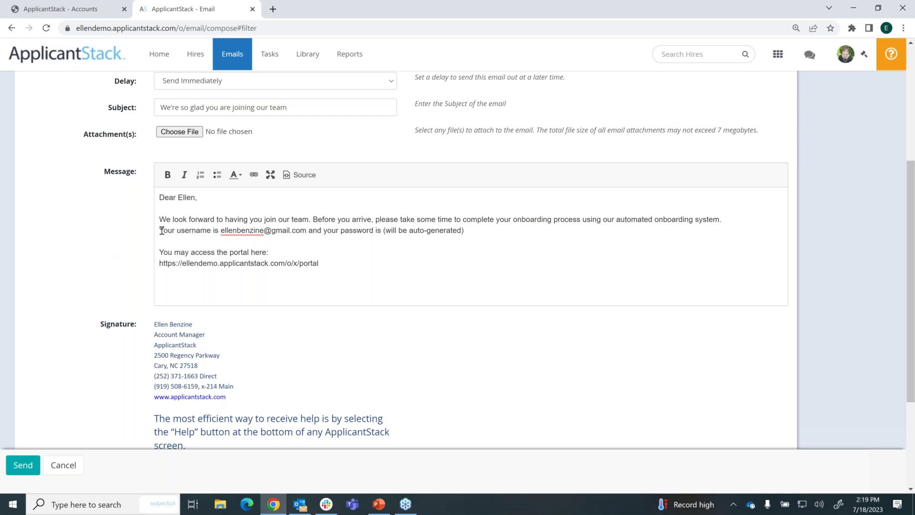
{"action": "left_click_drag", "start_coordinate": [161, 231], "coordinate": [307, 233]}
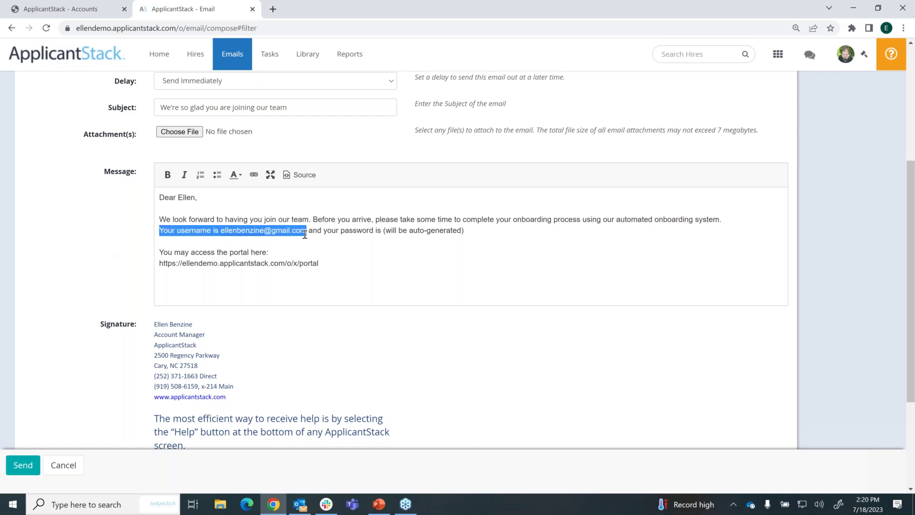
{"action": "left_click", "coordinate": [350, 258]}
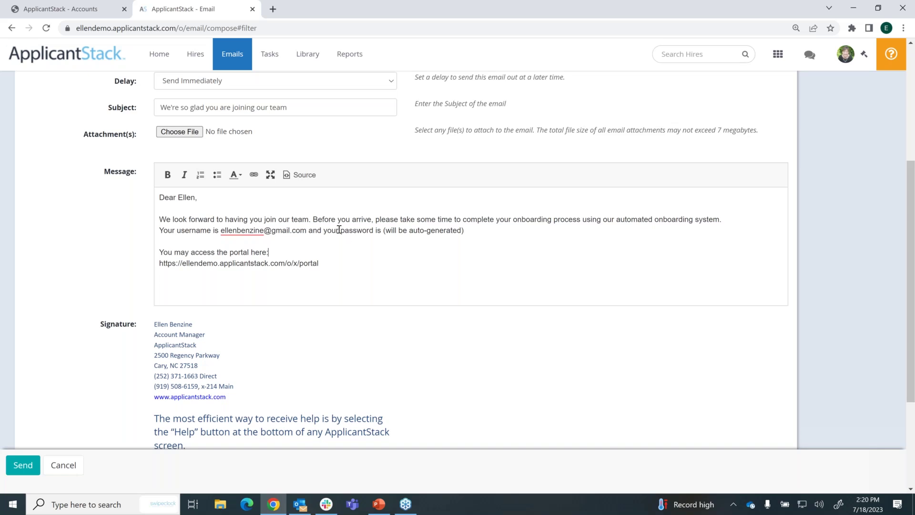
{"action": "left_click_drag", "start_coordinate": [339, 230], "coordinate": [484, 229]}
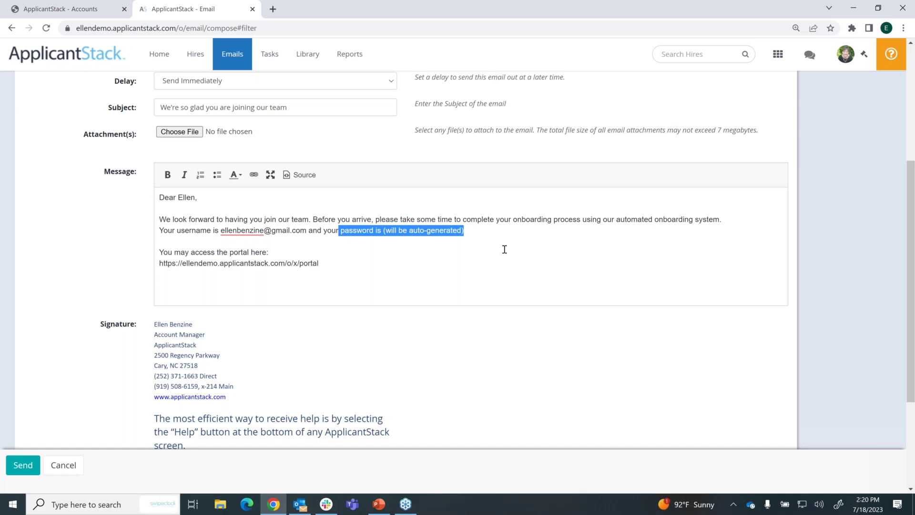
{"action": "left_click_drag", "start_coordinate": [320, 263], "coordinate": [153, 265]}
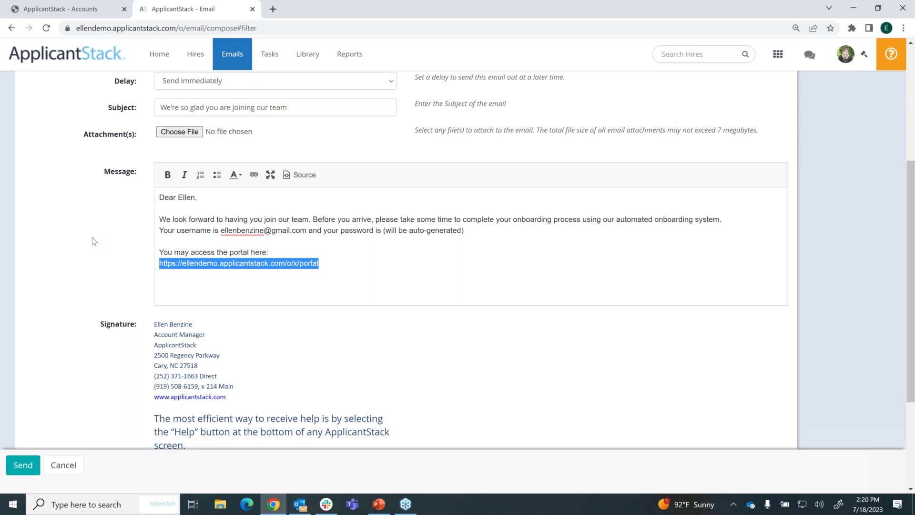
{"action": "left_click_drag", "start_coordinate": [159, 209], "coordinate": [502, 229]}
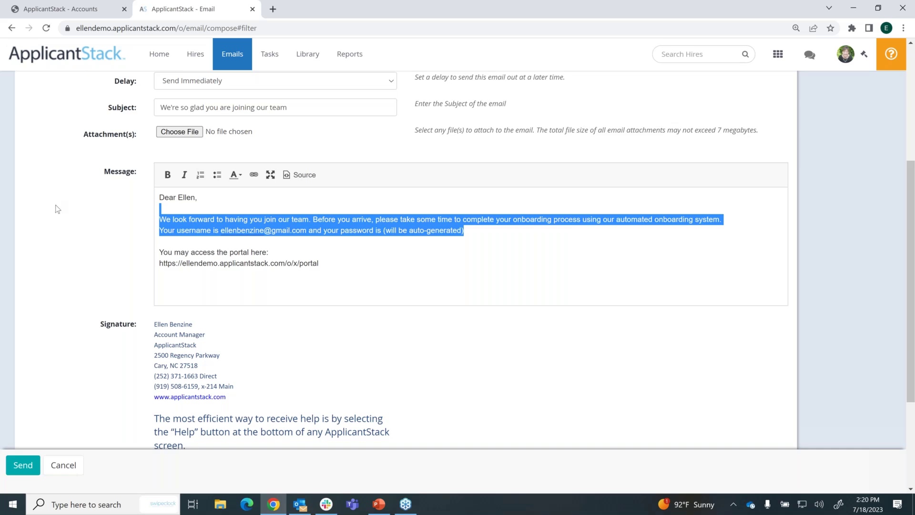
{"action": "left_click", "coordinate": [25, 469]}
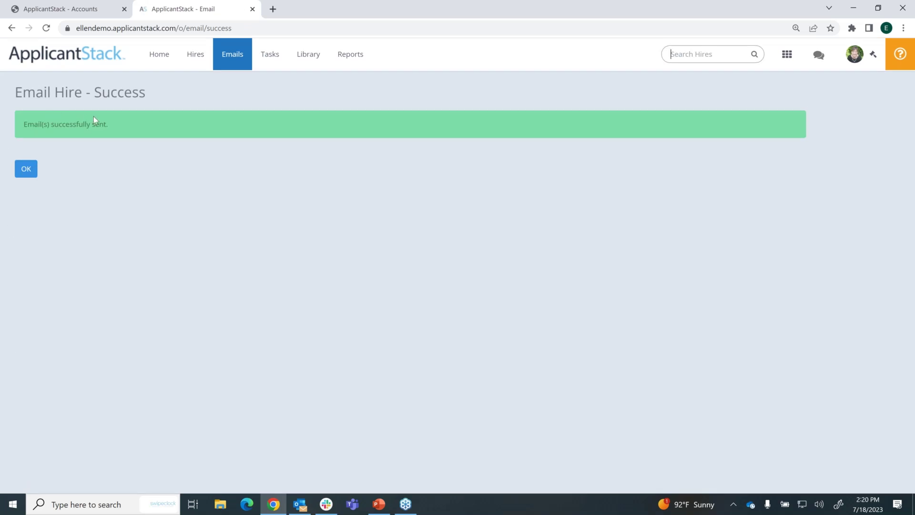
{"action": "left_click", "coordinate": [27, 171]}
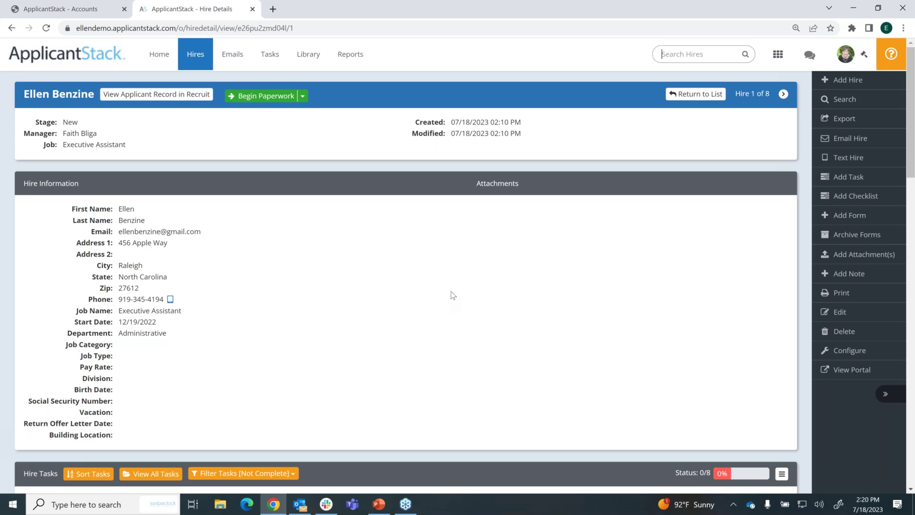
- View the details of the sent "We're so glad you are joining our team" email, and return to the hire's record to check the Stage
{"action": "scroll", "coordinate": [451, 294], "scroll_direction": "down", "scroll_amount": 2}
{"action": "scroll", "coordinate": [450, 292], "scroll_direction": "down", "scroll_amount": 10}
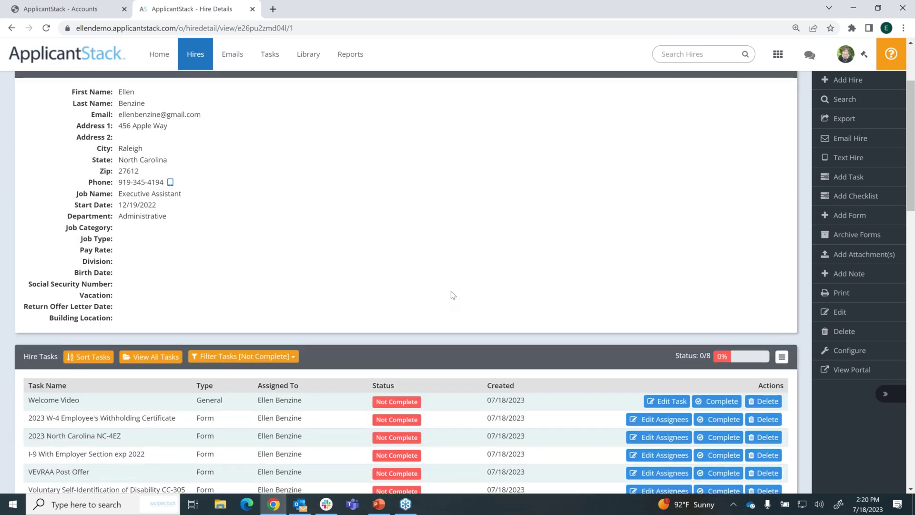
{"action": "scroll", "coordinate": [452, 294], "scroll_direction": "down", "scroll_amount": 7}
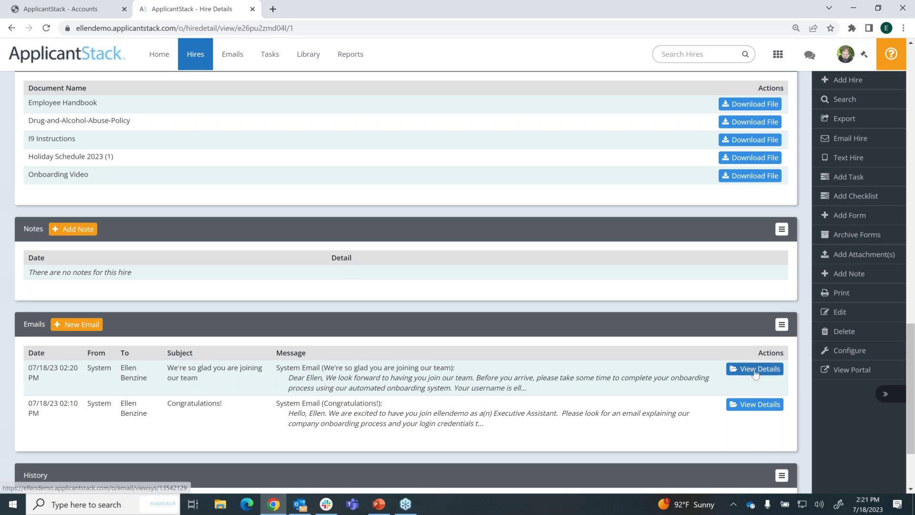
{"action": "left_click", "coordinate": [754, 370]}
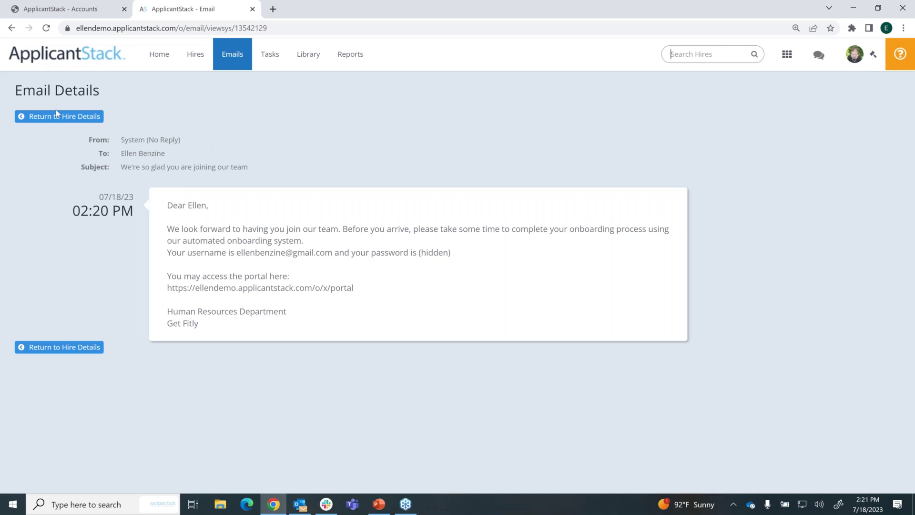
{"action": "left_click", "coordinate": [67, 119]}
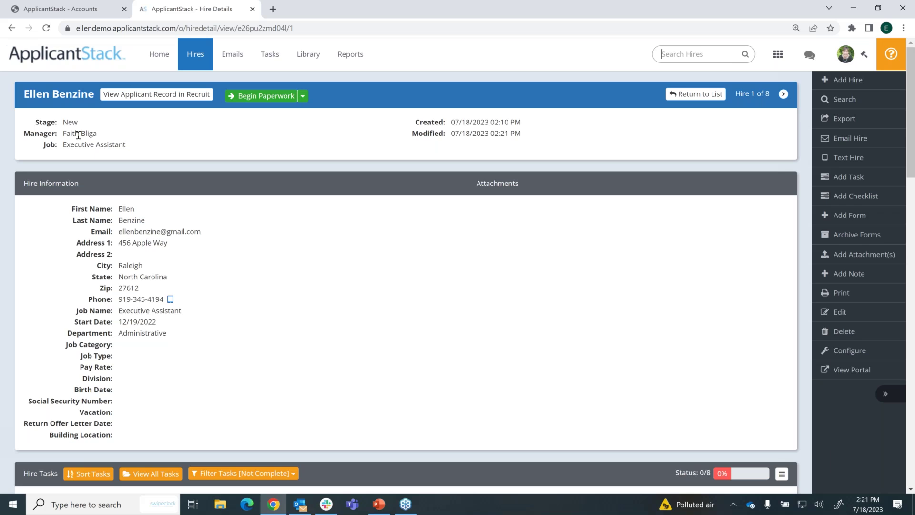
{"action": "left_click_drag", "start_coordinate": [77, 122], "coordinate": [63, 122]}
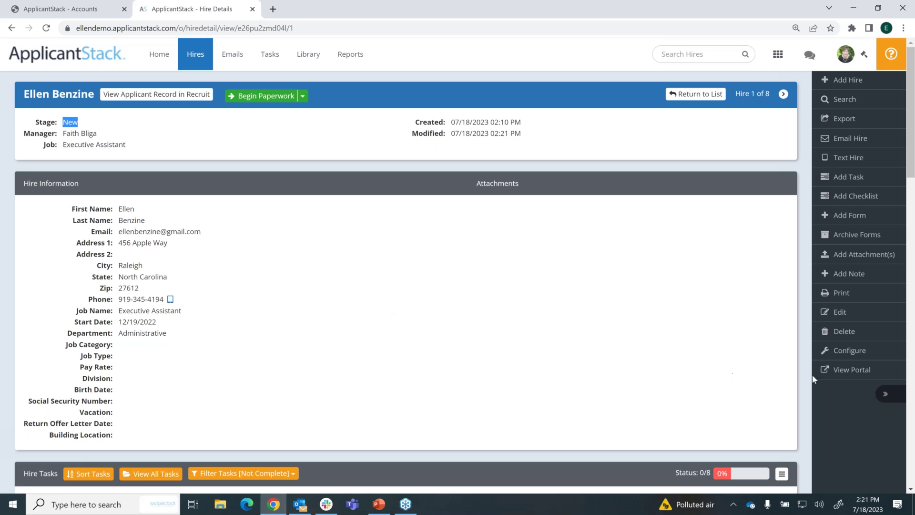
- Open the hire's onboarding portal and review its welcome text, contact information, supporting documents and task list
{"action": "left_click", "coordinate": [843, 375]}
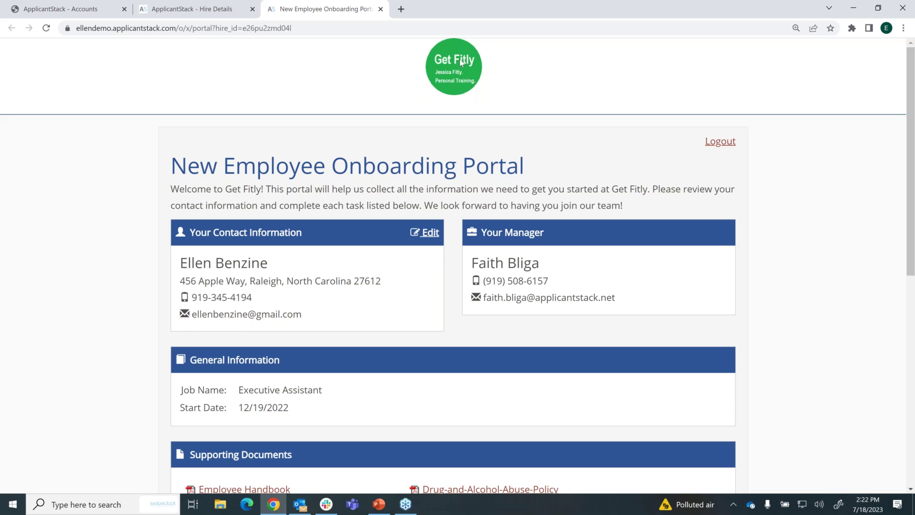
{"action": "scroll", "coordinate": [103, 212], "scroll_direction": "down", "scroll_amount": 1}
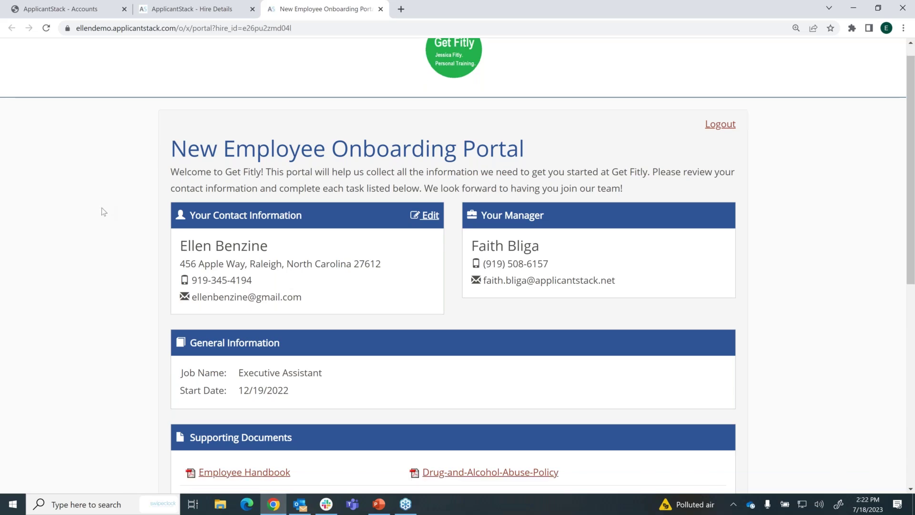
{"action": "left_click_drag", "start_coordinate": [171, 135], "coordinate": [652, 152]}
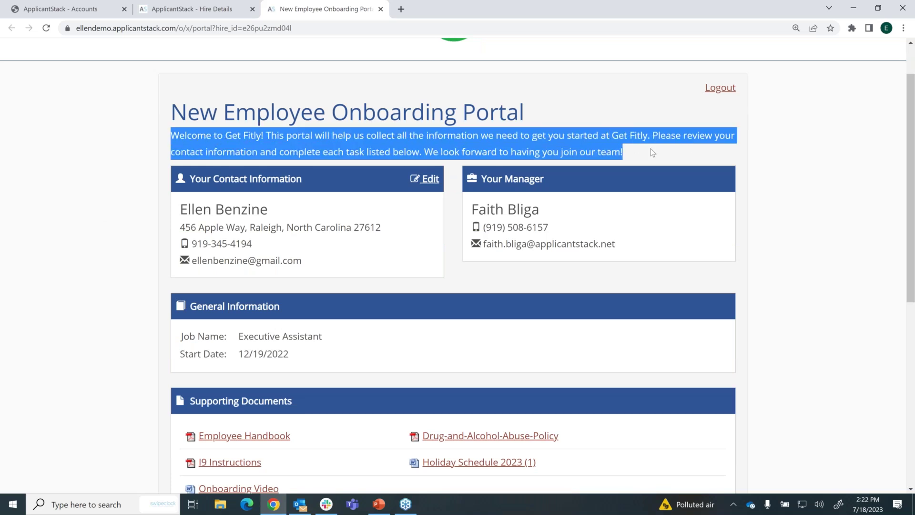
{"action": "left_click", "coordinate": [92, 238]}
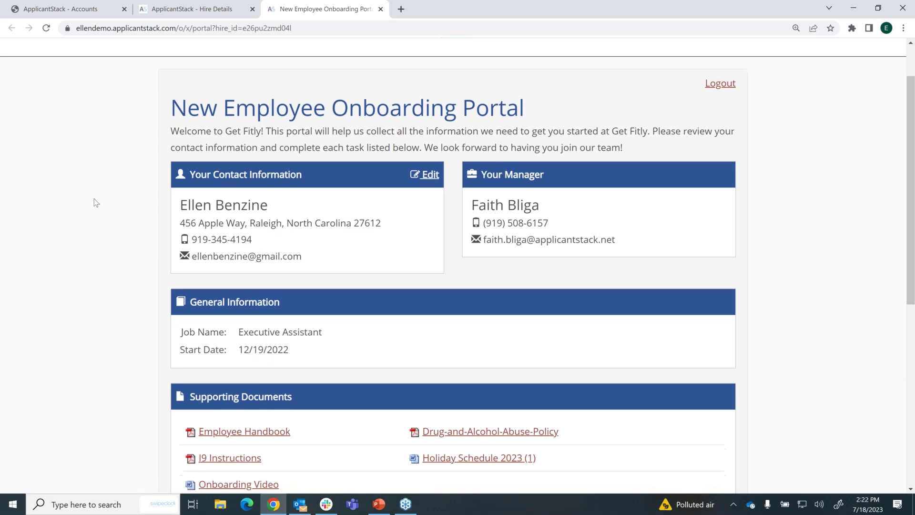
{"action": "scroll", "coordinate": [93, 201], "scroll_direction": "down", "scroll_amount": 2}
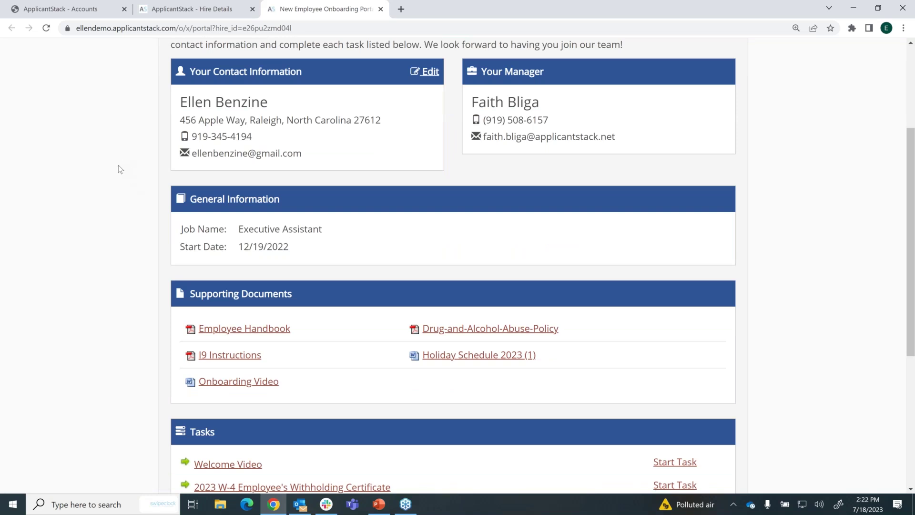
{"action": "scroll", "coordinate": [118, 170], "scroll_direction": "down", "scroll_amount": 3}
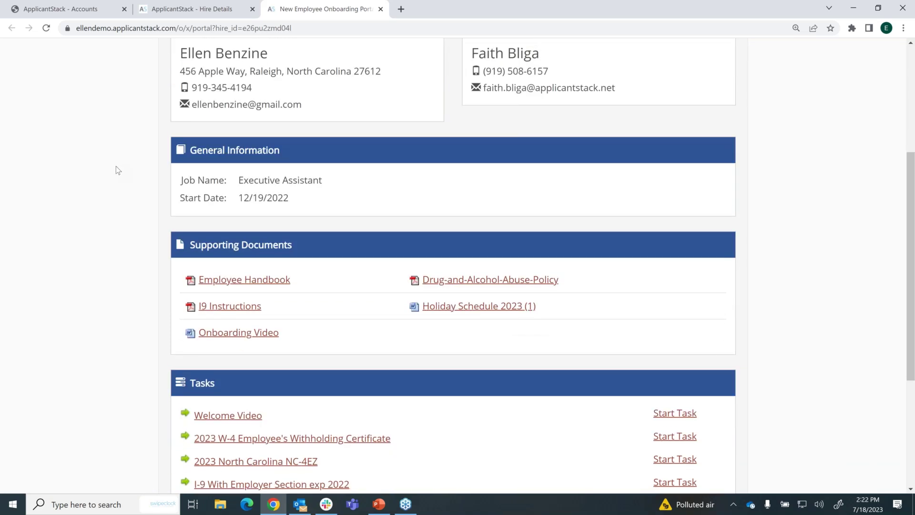
{"action": "scroll", "coordinate": [117, 170], "scroll_direction": "down", "scroll_amount": 2}
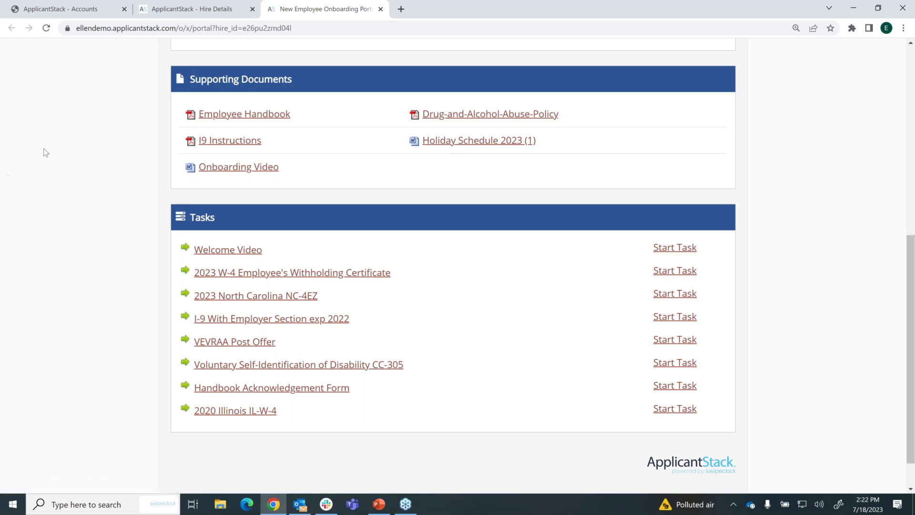
{"action": "scroll", "coordinate": [93, 148], "scroll_direction": "down", "scroll_amount": 1}
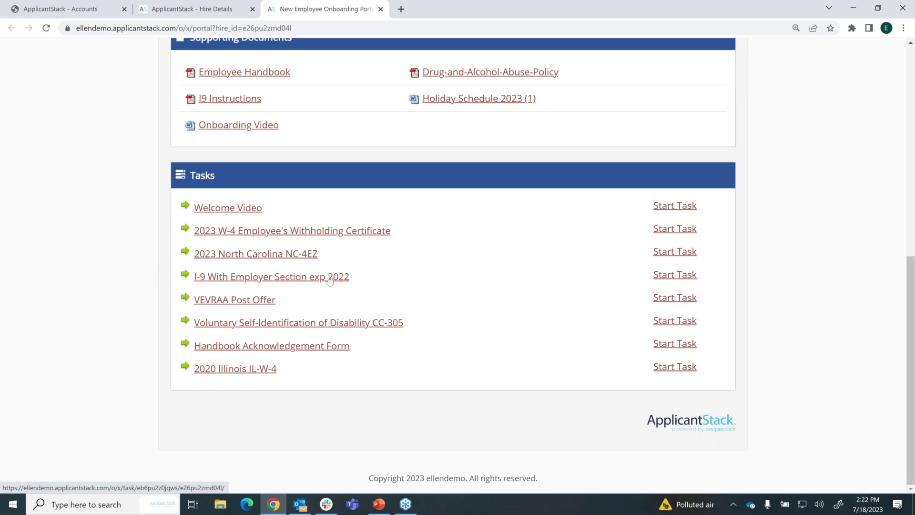
- Open the I-9 With Employer Section exp 2022 task, review the form through the electronic signature agreement, and cancel out of it
{"action": "left_click", "coordinate": [665, 277]}
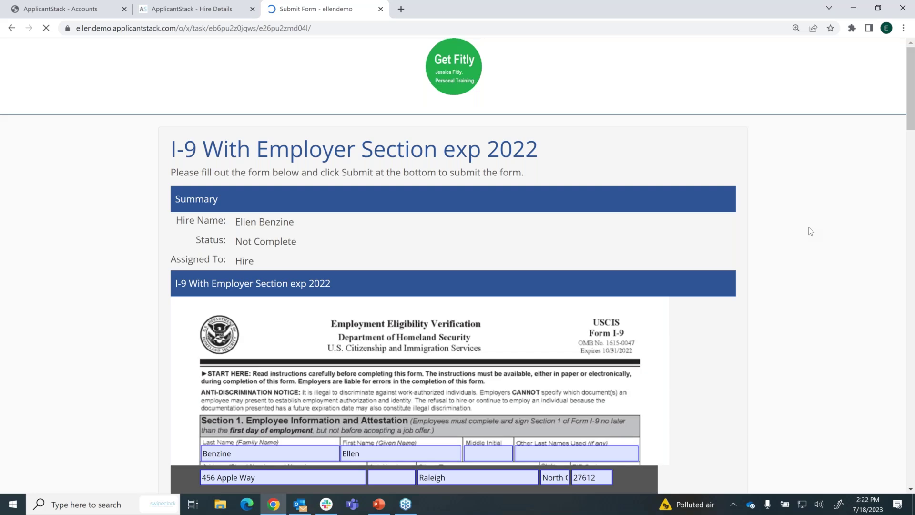
{"action": "scroll", "coordinate": [811, 231], "scroll_direction": "down", "scroll_amount": 2}
{"action": "scroll", "coordinate": [810, 231], "scroll_direction": "down", "scroll_amount": 1}
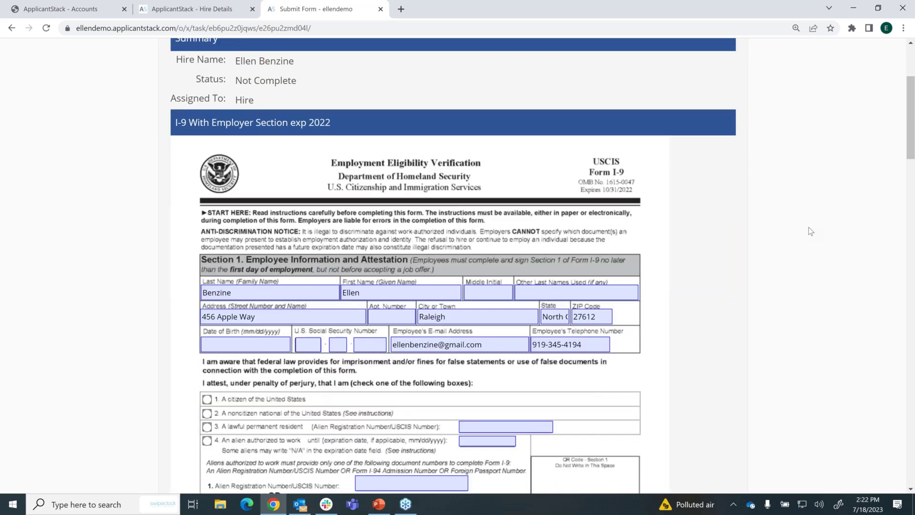
{"action": "scroll", "coordinate": [810, 232], "scroll_direction": "down", "scroll_amount": 2}
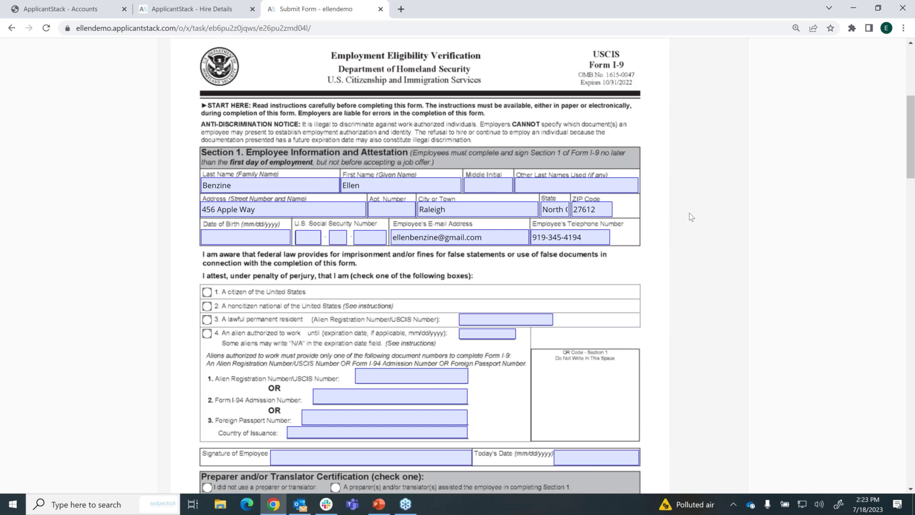
{"action": "scroll", "coordinate": [692, 210], "scroll_direction": "down", "scroll_amount": 5}
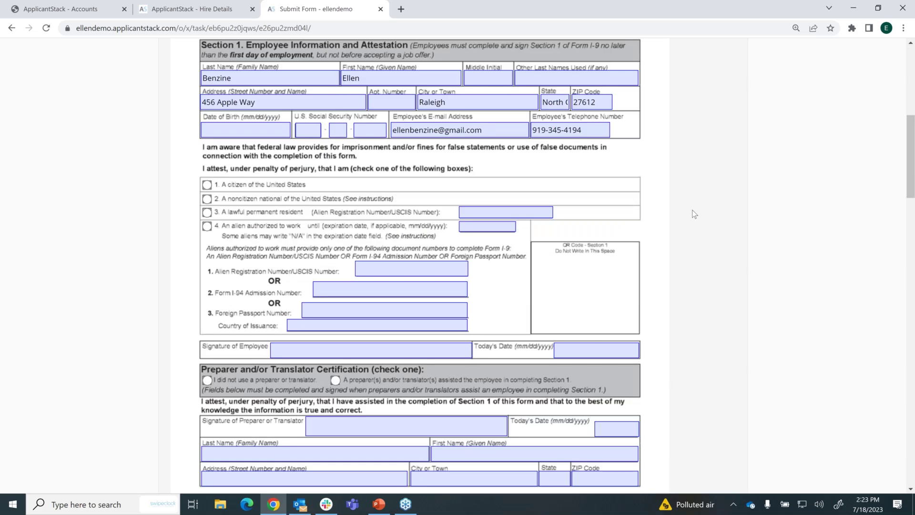
{"action": "scroll", "coordinate": [692, 214], "scroll_direction": "down", "scroll_amount": 6}
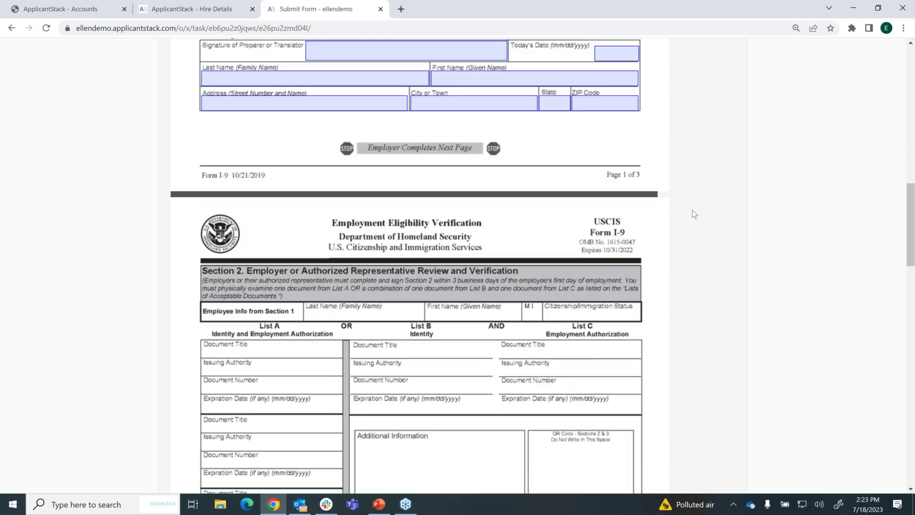
{"action": "scroll", "coordinate": [692, 210], "scroll_direction": "down", "scroll_amount": 10}
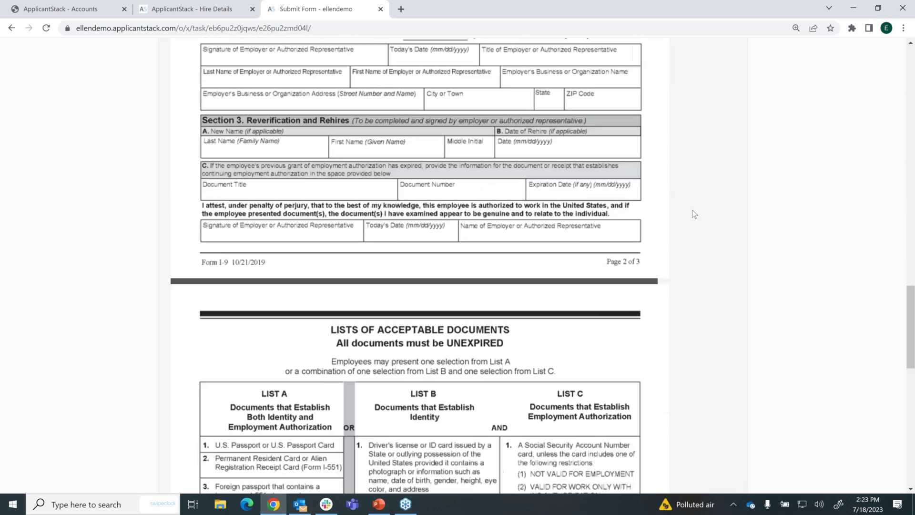
{"action": "scroll", "coordinate": [692, 210], "scroll_direction": "down", "scroll_amount": 8}
{"action": "scroll", "coordinate": [695, 214], "scroll_direction": "down", "scroll_amount": 1}
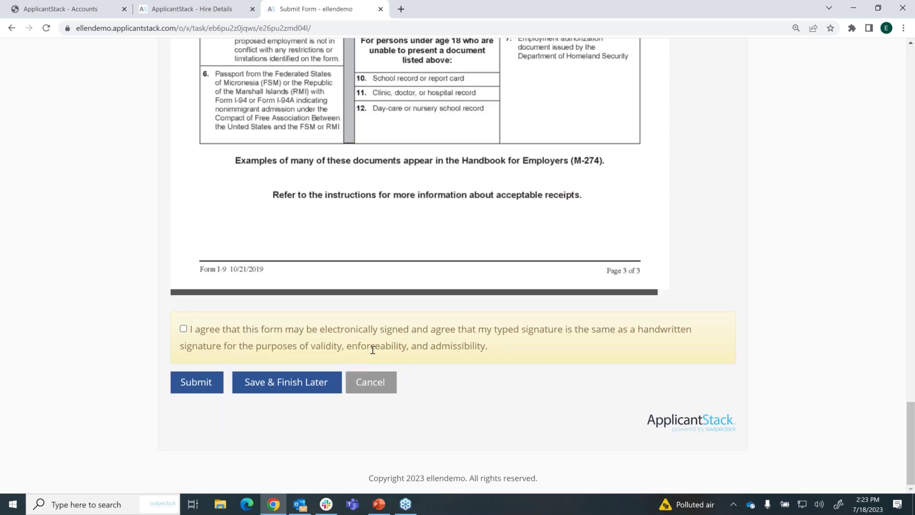
{"action": "left_click", "coordinate": [183, 330]}
{"action": "left_click", "coordinate": [372, 385]}
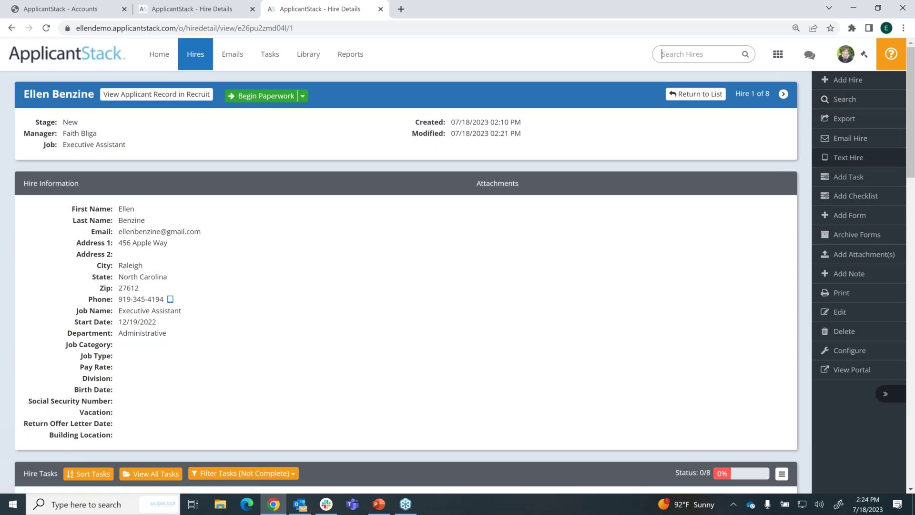
- View the hire's text messaging window and the Add Attachments dialog, closing each without sending or uploading anything
{"action": "left_click", "coordinate": [838, 159]}
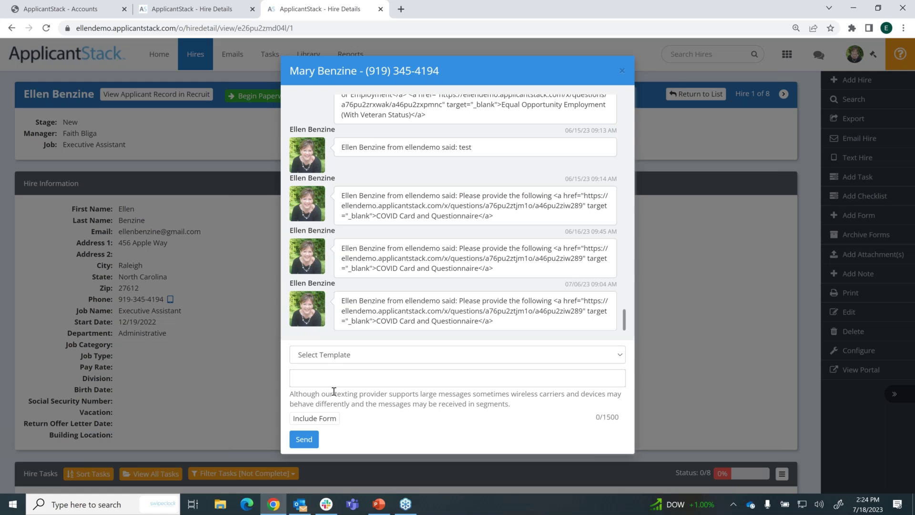
{"action": "left_click", "coordinate": [622, 72]}
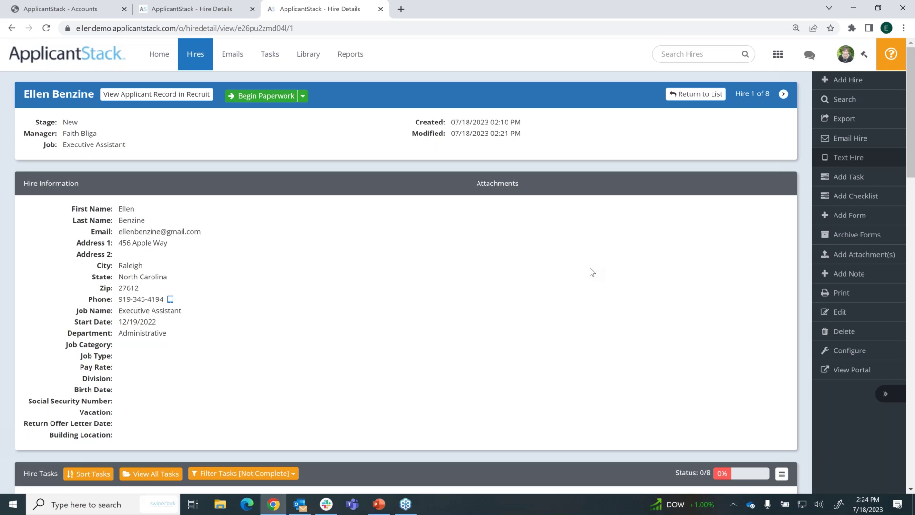
{"action": "left_click", "coordinate": [840, 163]}
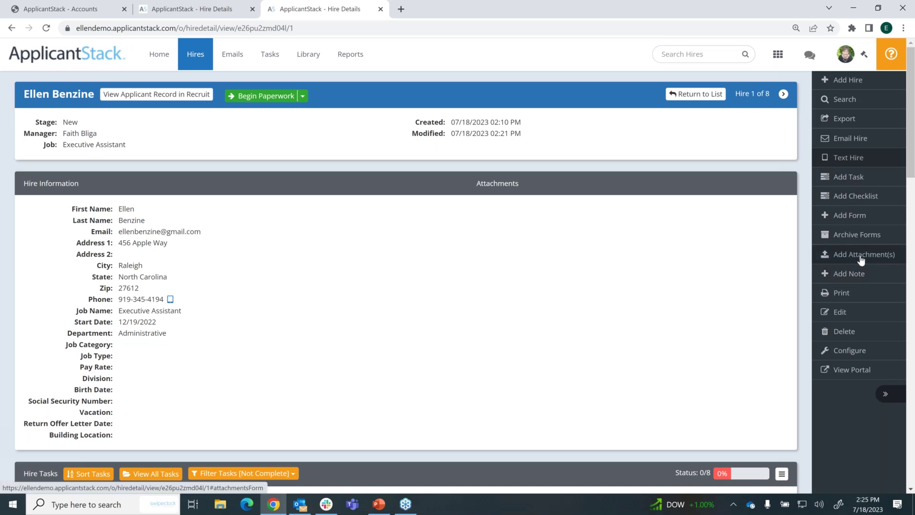
{"action": "left_click", "coordinate": [847, 258]}
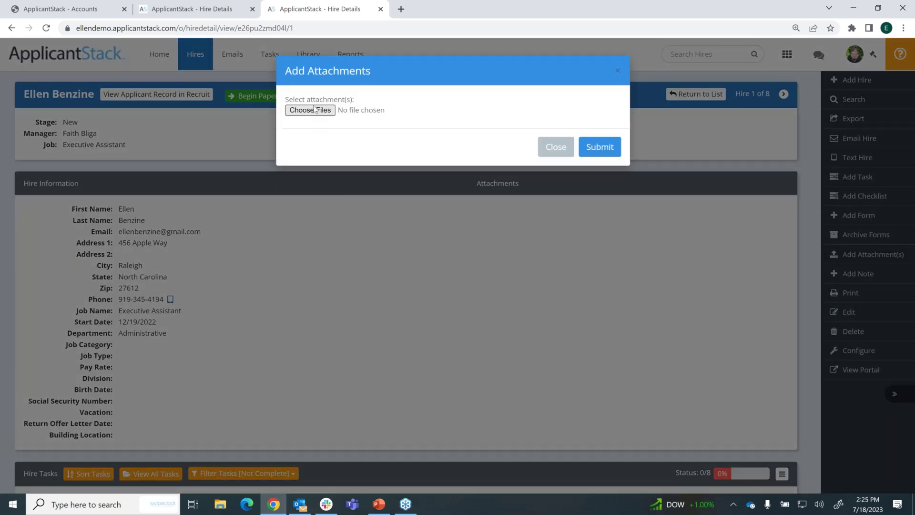
{"action": "left_click", "coordinate": [556, 147]}
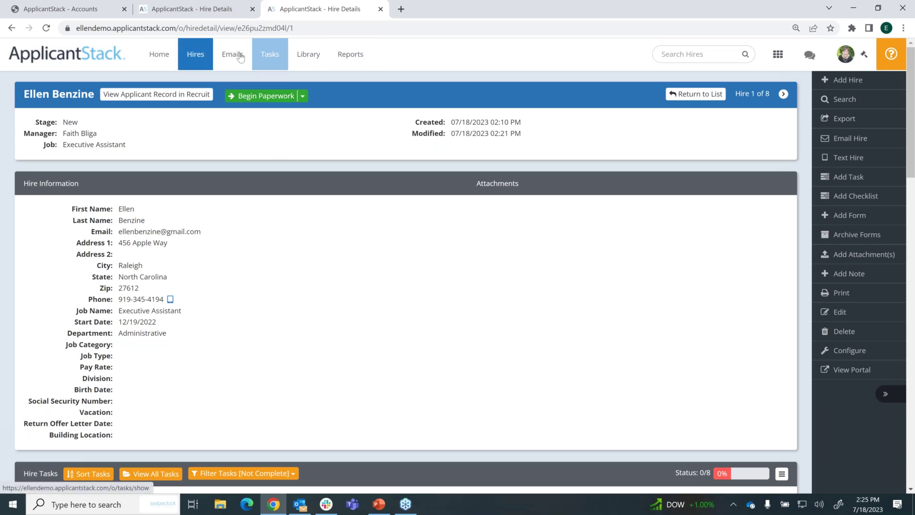
- Browse the form templates in the Library, view the Add Form page, and return to the template list
{"action": "left_click", "coordinate": [306, 56]}
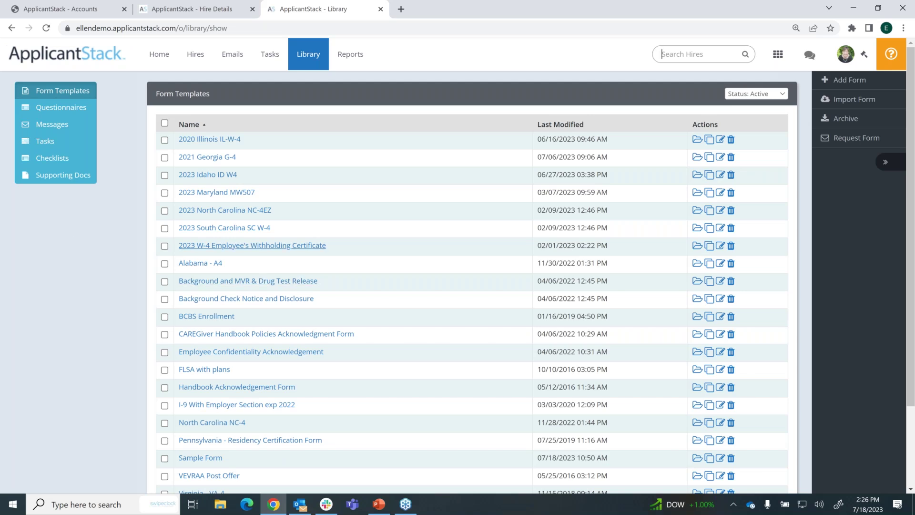
{"action": "scroll", "coordinate": [258, 208], "scroll_direction": "down", "scroll_amount": 1}
{"action": "scroll", "coordinate": [260, 208], "scroll_direction": "down", "scroll_amount": 2}
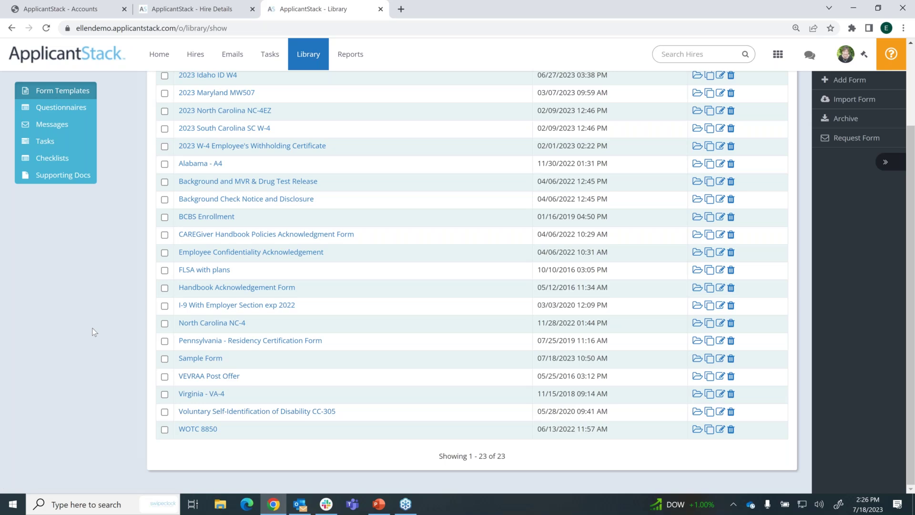
{"action": "scroll", "coordinate": [92, 327], "scroll_direction": "up", "scroll_amount": 2}
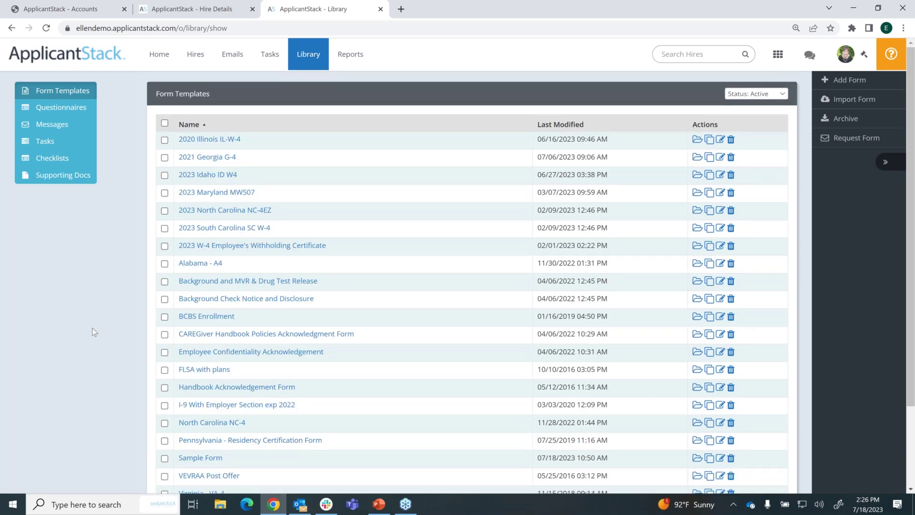
{"action": "left_click", "coordinate": [842, 84]}
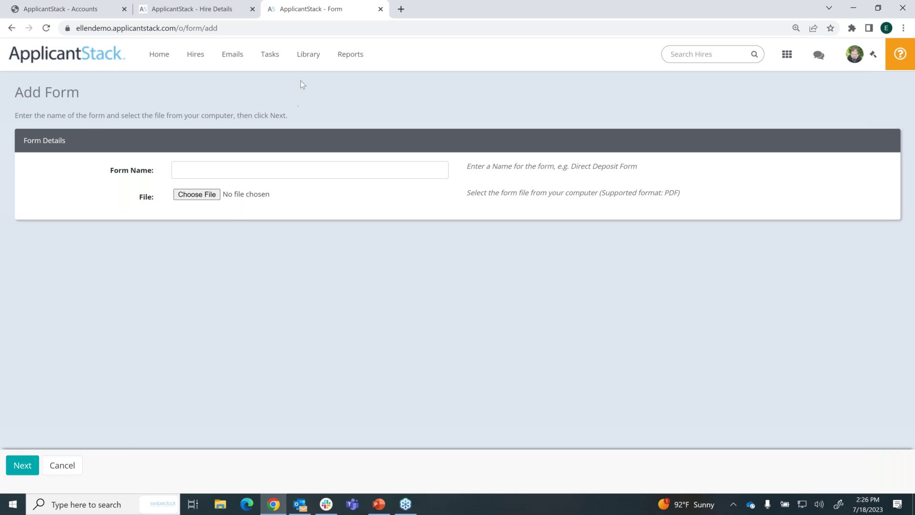
{"action": "left_click", "coordinate": [309, 54]}
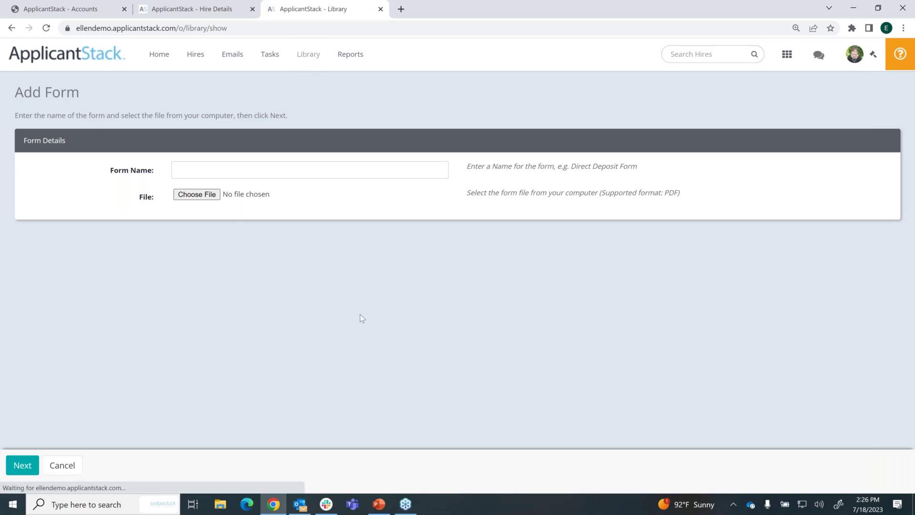
- Open the Sample Form template for viewing and examine the fillable fields on its W-4 certificate
{"action": "scroll", "coordinate": [360, 312], "scroll_direction": "down", "scroll_amount": 2}
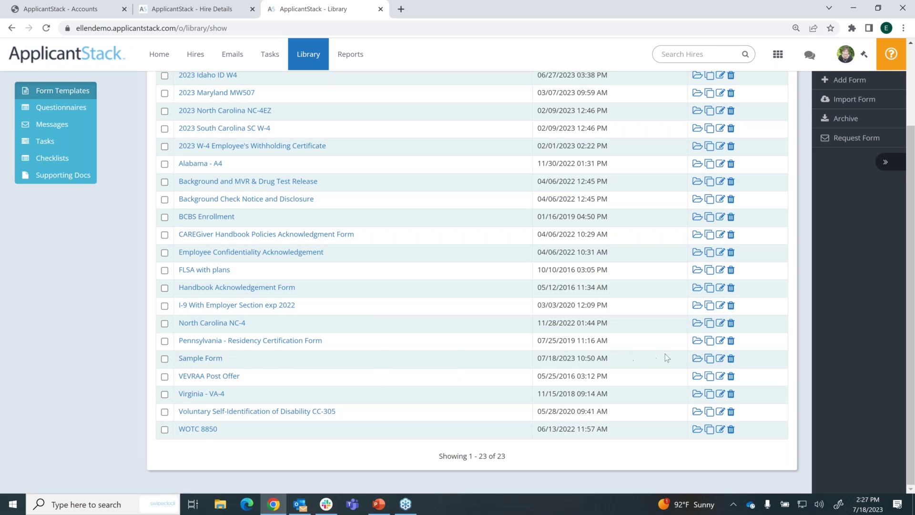
{"action": "left_click", "coordinate": [697, 360]}
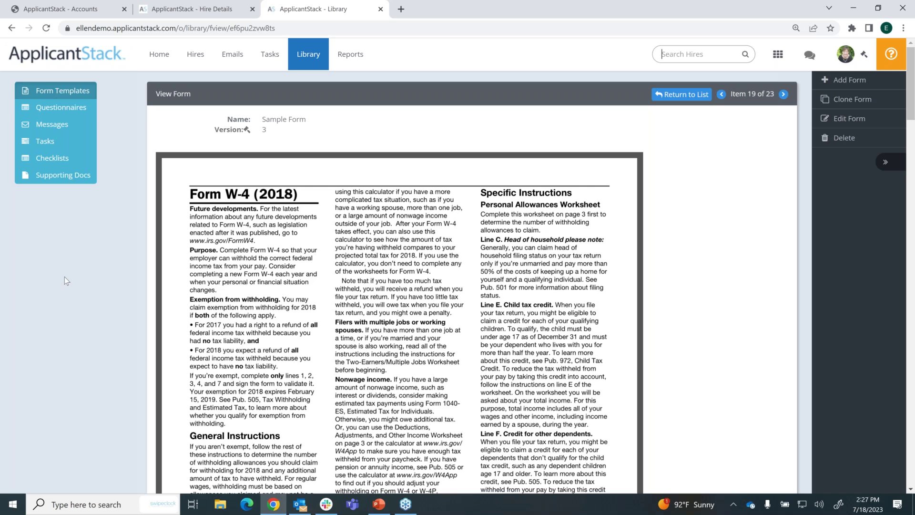
{"action": "scroll", "coordinate": [64, 281], "scroll_direction": "down", "scroll_amount": 1}
{"action": "scroll", "coordinate": [65, 277], "scroll_direction": "down", "scroll_amount": 3}
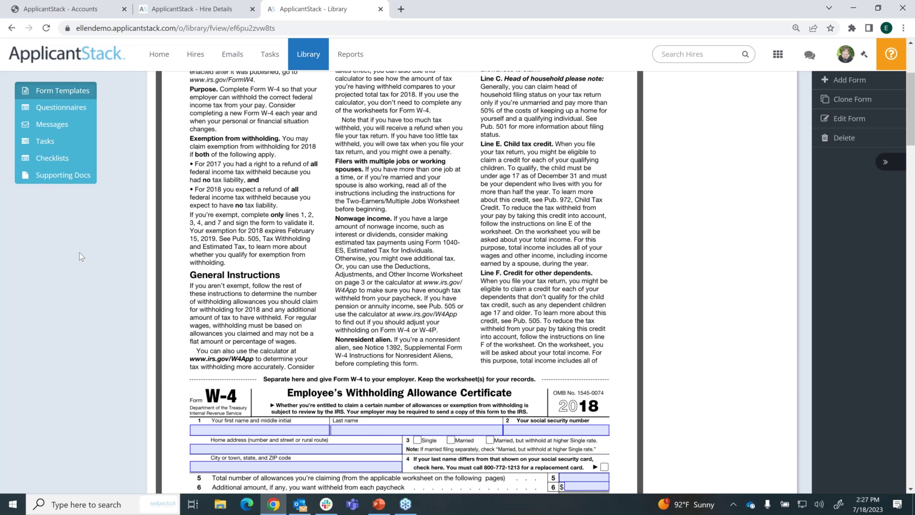
{"action": "scroll", "coordinate": [79, 252], "scroll_direction": "down", "scroll_amount": 1}
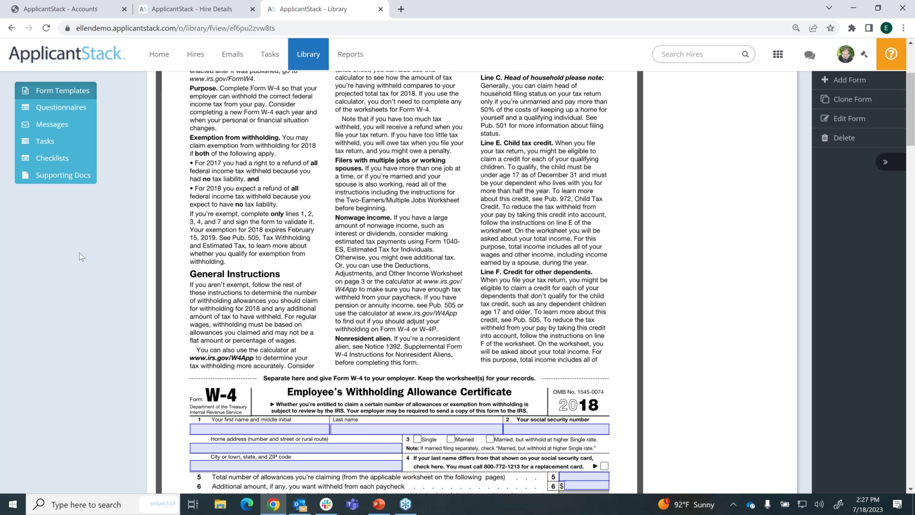
{"action": "scroll", "coordinate": [79, 253], "scroll_direction": "down", "scroll_amount": 2}
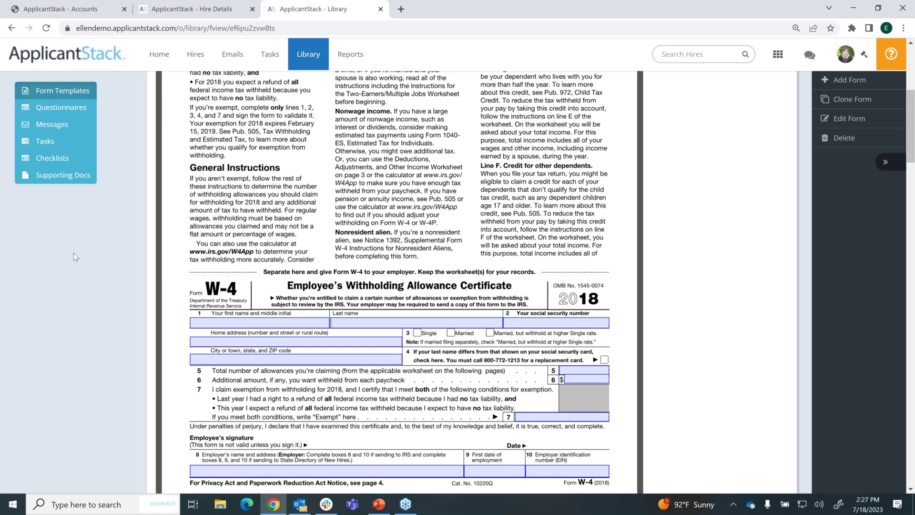
{"action": "scroll", "coordinate": [74, 253], "scroll_direction": "down", "scroll_amount": 1}
{"action": "scroll", "coordinate": [73, 253], "scroll_direction": "down", "scroll_amount": 1}
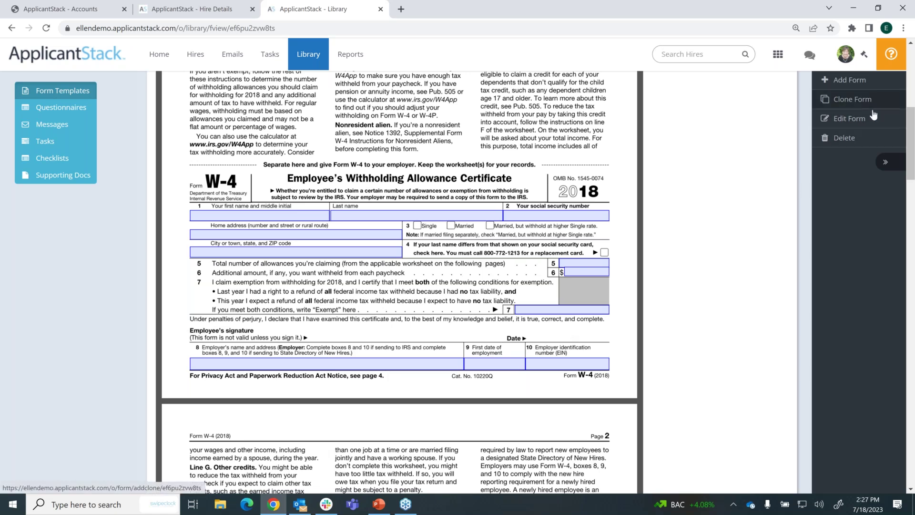
- Open the Sample Form template for editing and set its form type to Hire, then Employer
{"action": "left_click", "coordinate": [843, 120]}
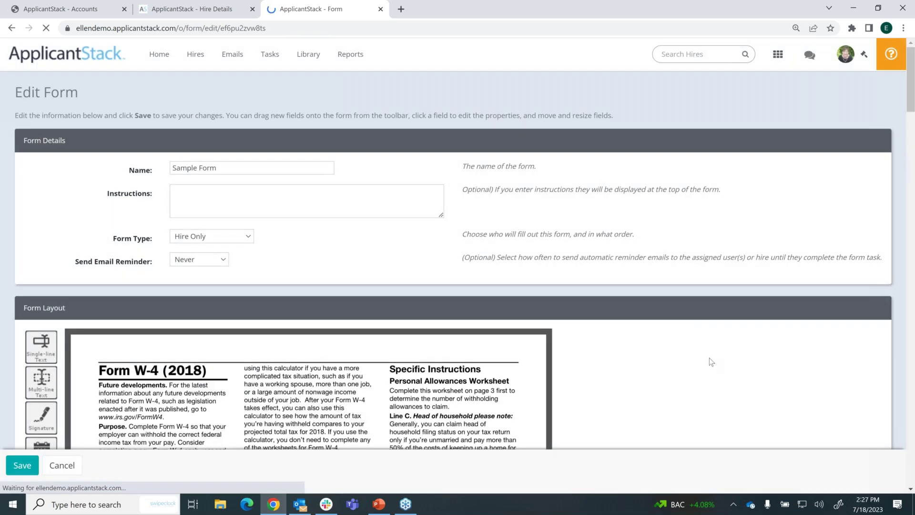
{"action": "scroll", "coordinate": [711, 362], "scroll_direction": "down", "scroll_amount": 1}
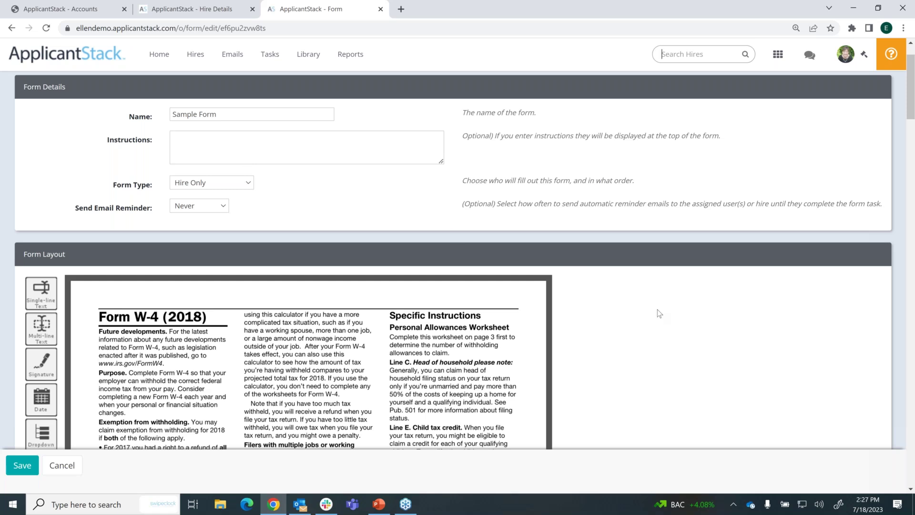
{"action": "scroll", "coordinate": [659, 313], "scroll_direction": "down", "scroll_amount": 2}
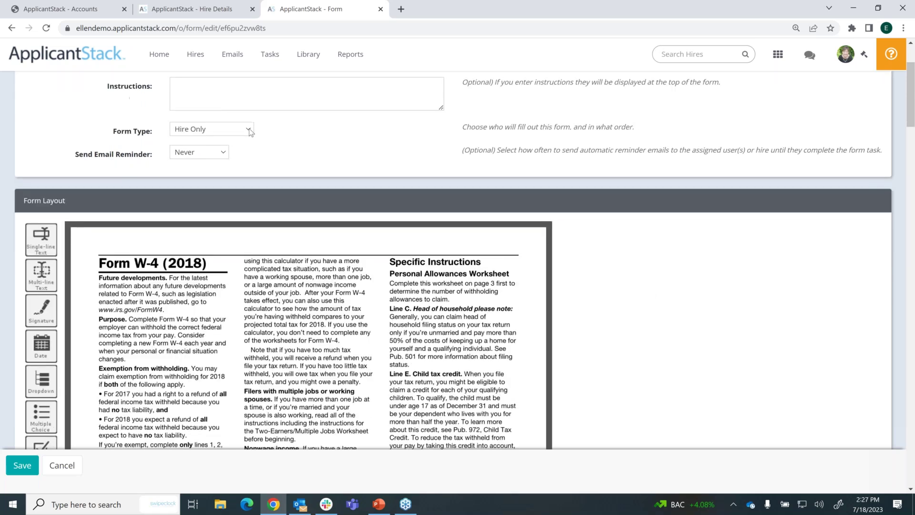
{"action": "left_click", "coordinate": [250, 132]}
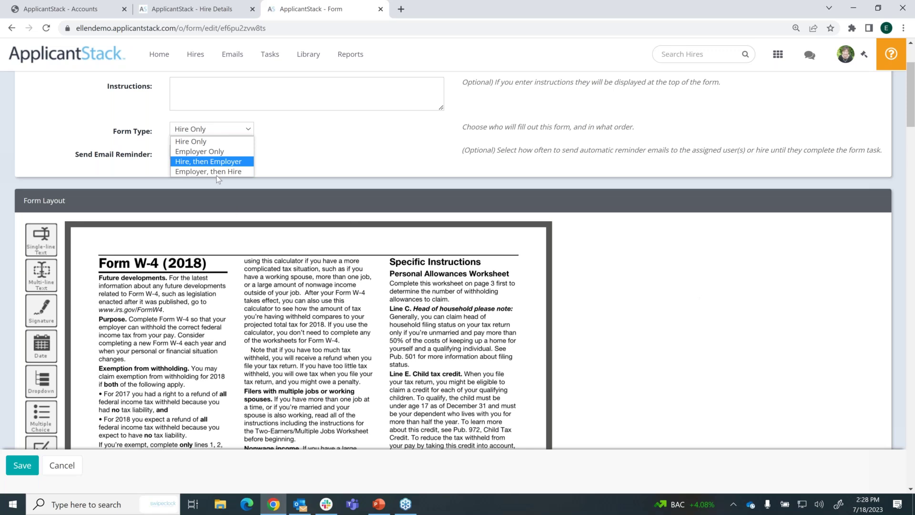
{"action": "left_click", "coordinate": [186, 165]}
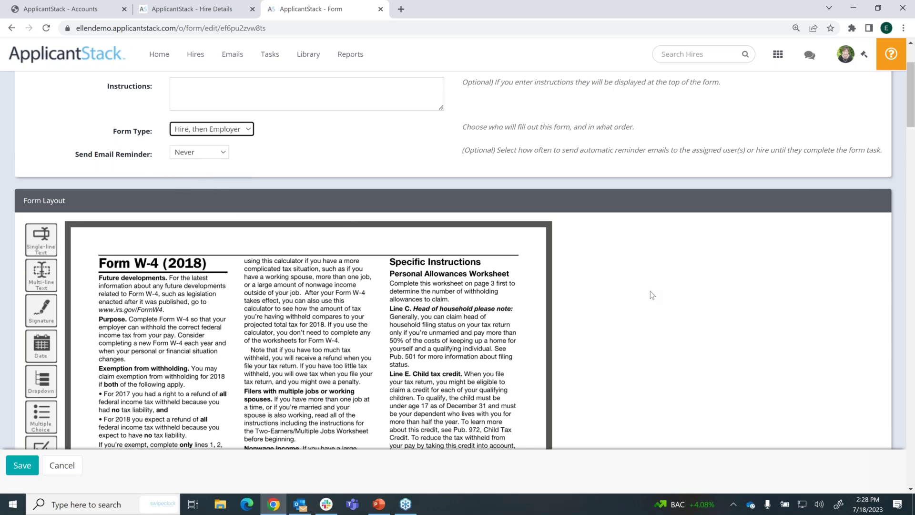
- Place a Signature field on the W-4's Employee's signature line and widen it to nearly reach the Date label
{"action": "scroll", "coordinate": [653, 295], "scroll_direction": "down", "scroll_amount": 1}
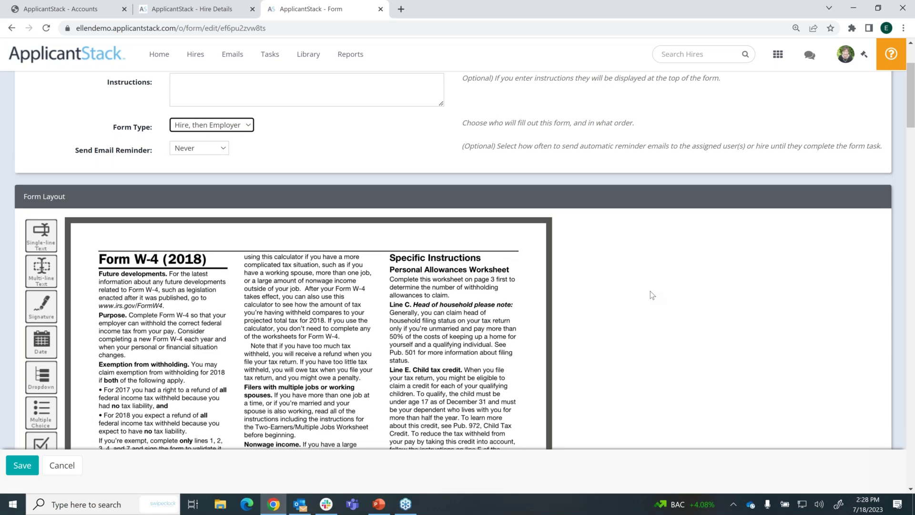
{"action": "scroll", "coordinate": [652, 295], "scroll_direction": "down", "scroll_amount": 1}
{"action": "scroll", "coordinate": [652, 295], "scroll_direction": "down", "scroll_amount": 1}
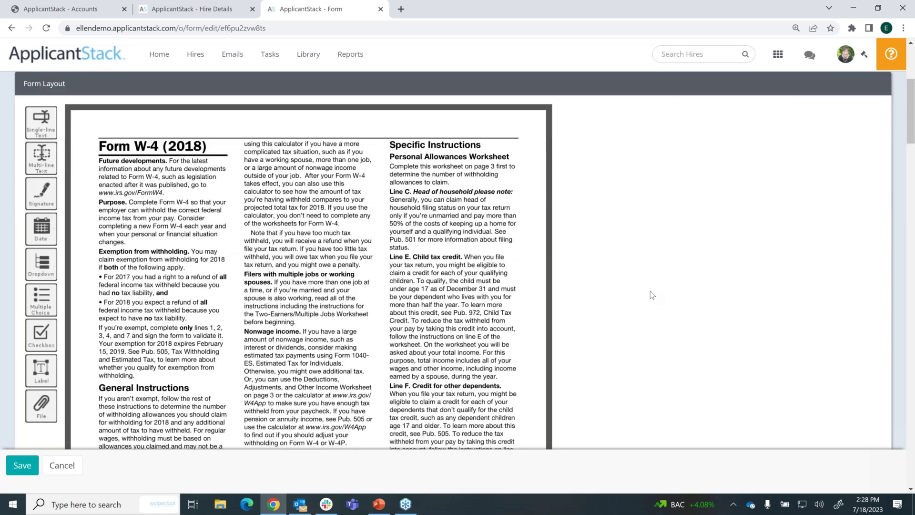
{"action": "scroll", "coordinate": [653, 295], "scroll_direction": "down", "scroll_amount": 4}
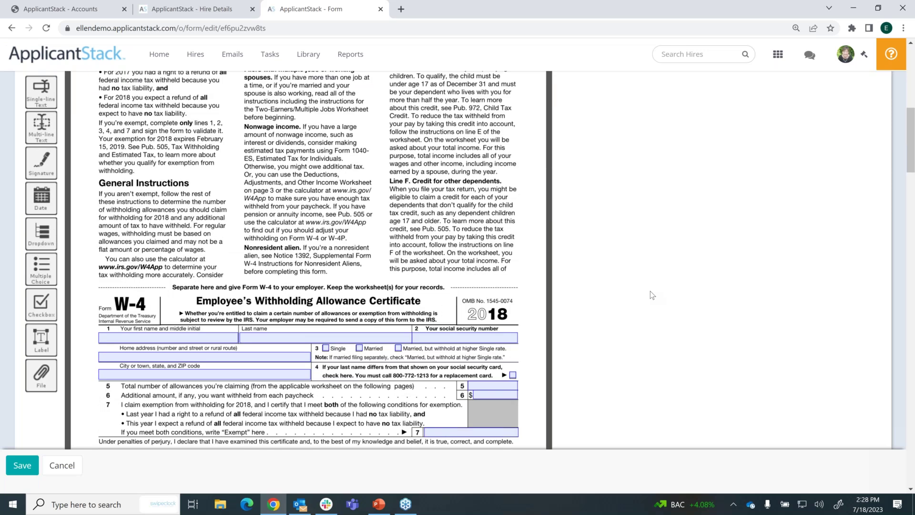
{"action": "scroll", "coordinate": [653, 295], "scroll_direction": "down", "scroll_amount": 5}
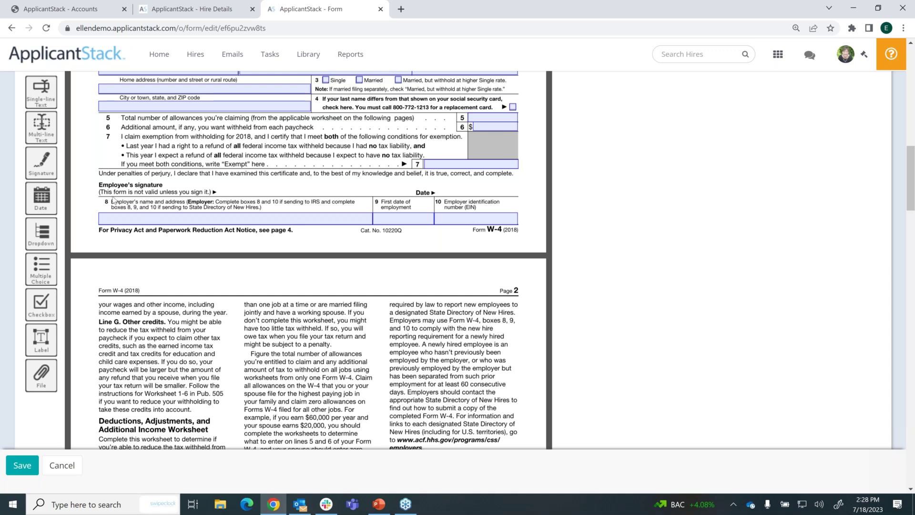
{"action": "left_click_drag", "start_coordinate": [36, 165], "coordinate": [222, 171]}
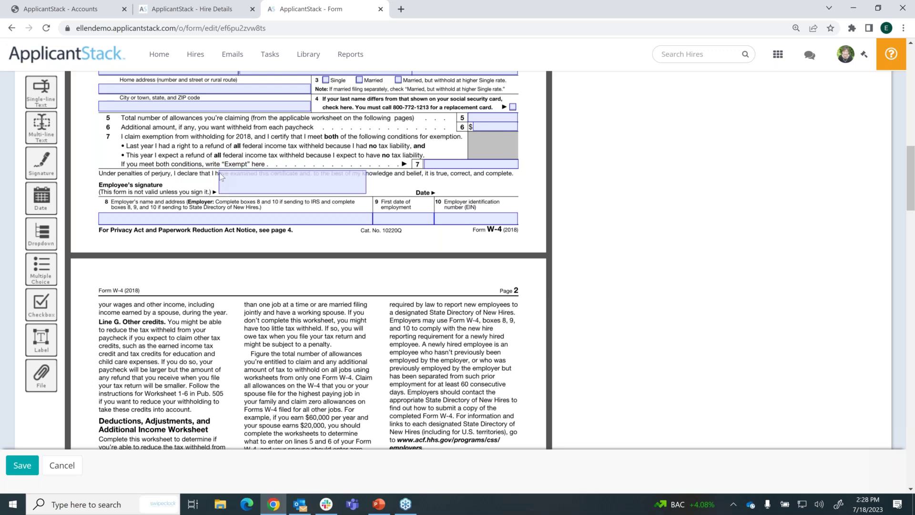
{"action": "left_click_drag", "start_coordinate": [263, 171], "coordinate": [265, 180]}
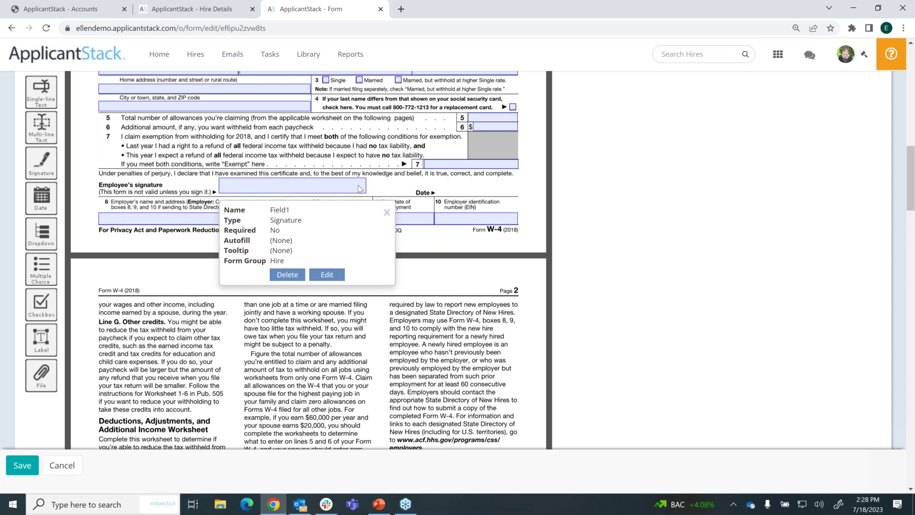
{"action": "left_click_drag", "start_coordinate": [366, 187], "coordinate": [407, 187]}
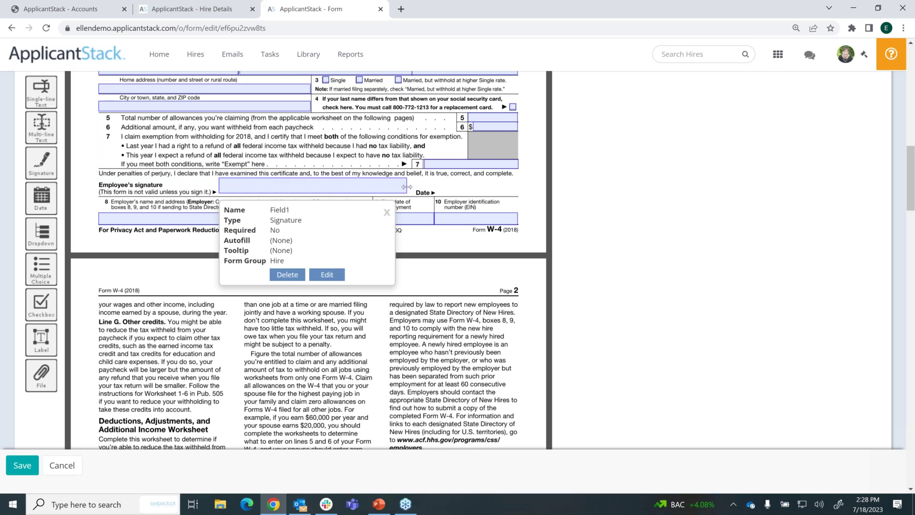
{"action": "left_click", "coordinate": [387, 213]}
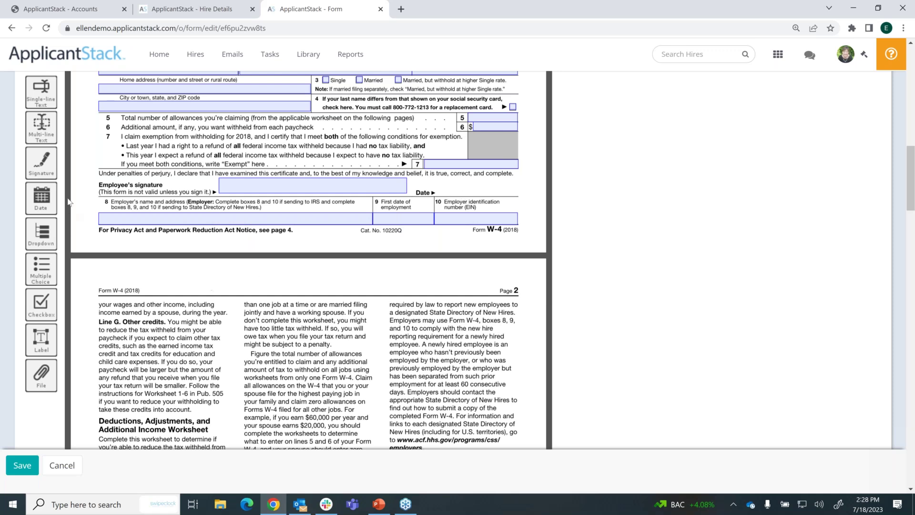
- Place a Date field after the Date label on the W-4's signature line, and cancel the form edits
{"action": "mouse_move", "coordinate": [47, 193]}
{"action": "left_mouse_down"}
{"action": "mouse_move", "coordinate": [438, 174]}
{"action": "mouse_move", "coordinate": [513, 183]}
{"action": "left_mouse_up"}
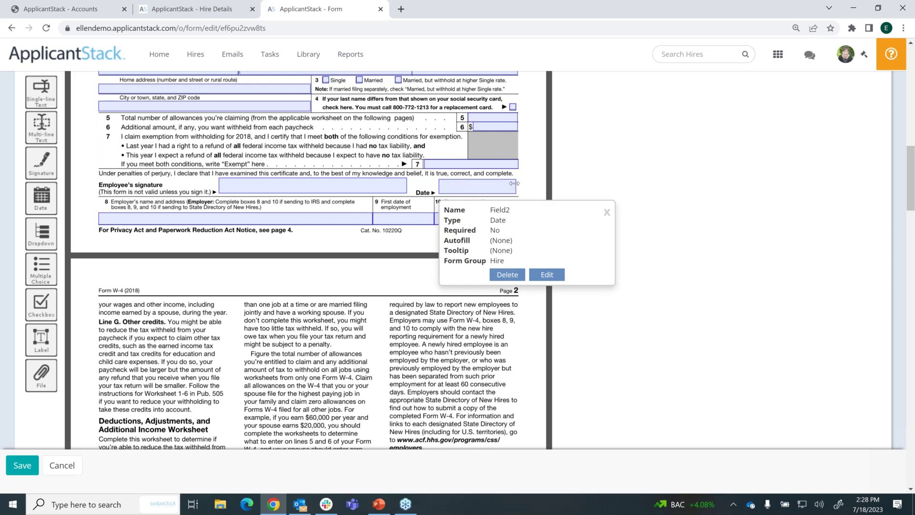
{"action": "left_click", "coordinate": [607, 212]}
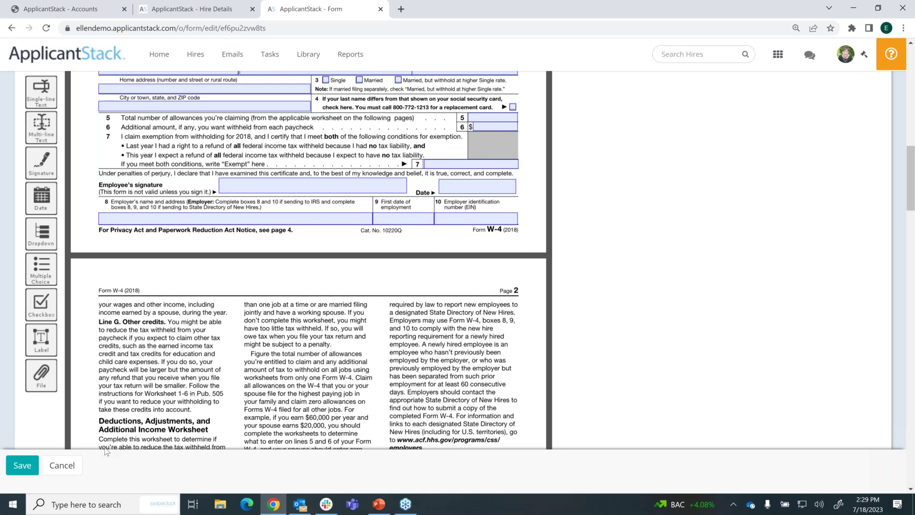
{"action": "left_click", "coordinate": [65, 469]}
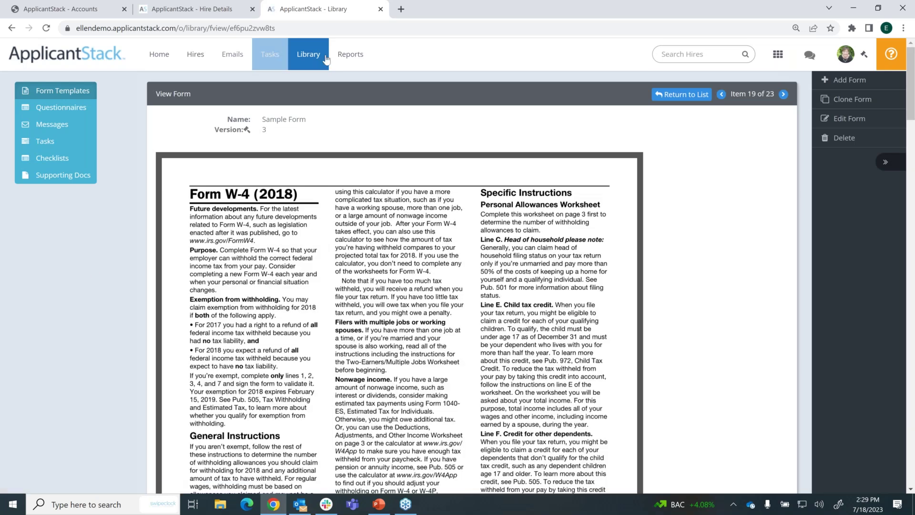
- View the Library's questionnaires list and read the Welcome to the Hiring Process message template with its merge fields
{"action": "left_click", "coordinate": [63, 109]}
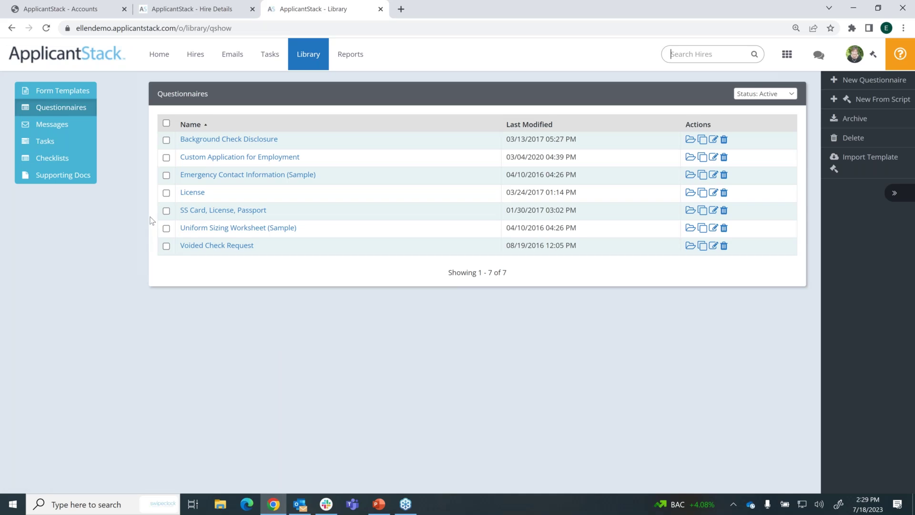
{"action": "left_click", "coordinate": [52, 124]}
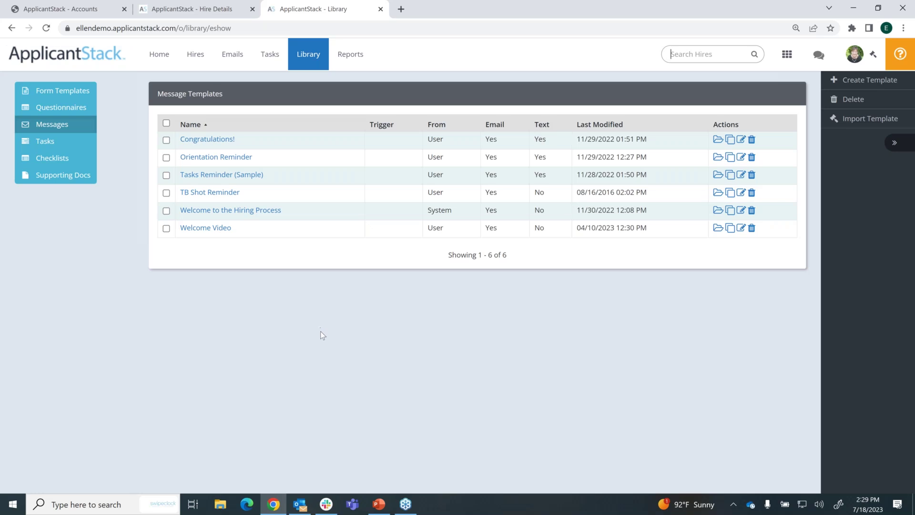
{"action": "left_click", "coordinate": [241, 211]}
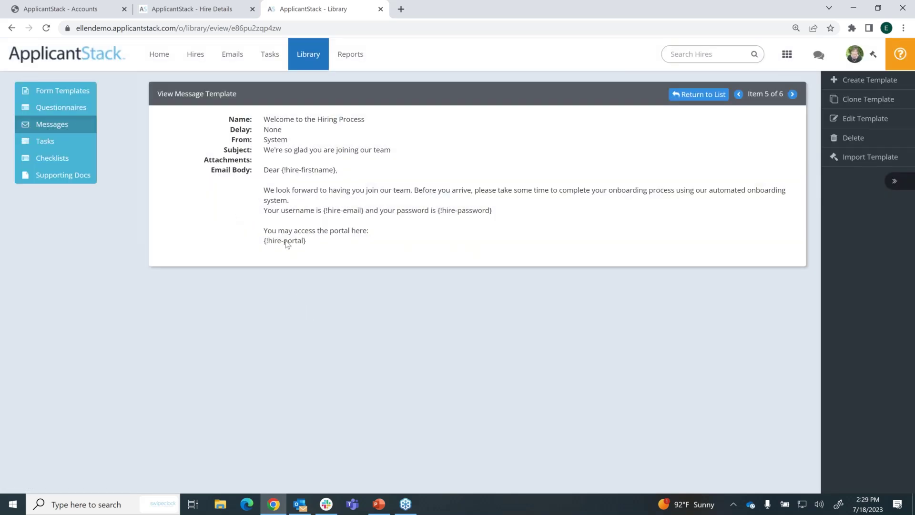
{"action": "left_click_drag", "start_coordinate": [285, 170], "coordinate": [337, 170]}
{"action": "left_click", "coordinate": [515, 308]}
- Read the Congratulations! message template and view the list of task templates
{"action": "left_click", "coordinate": [58, 127]}
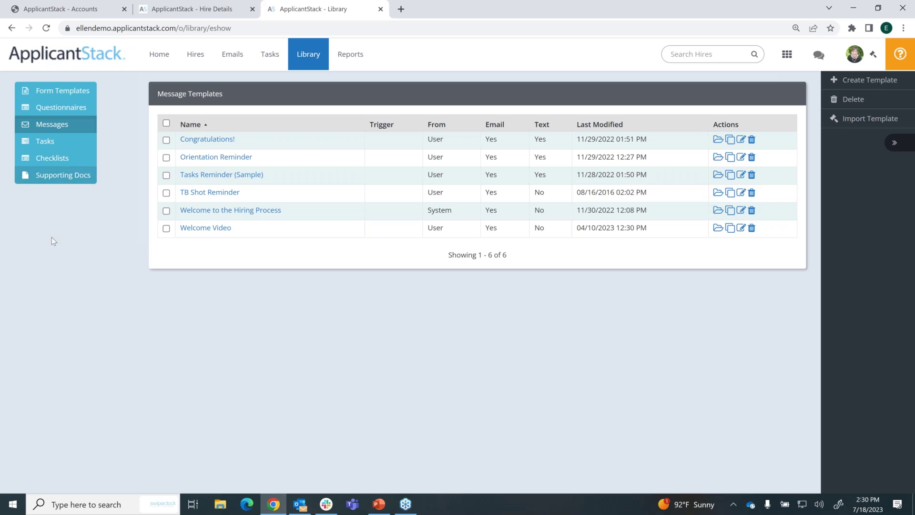
{"action": "left_click", "coordinate": [218, 141]}
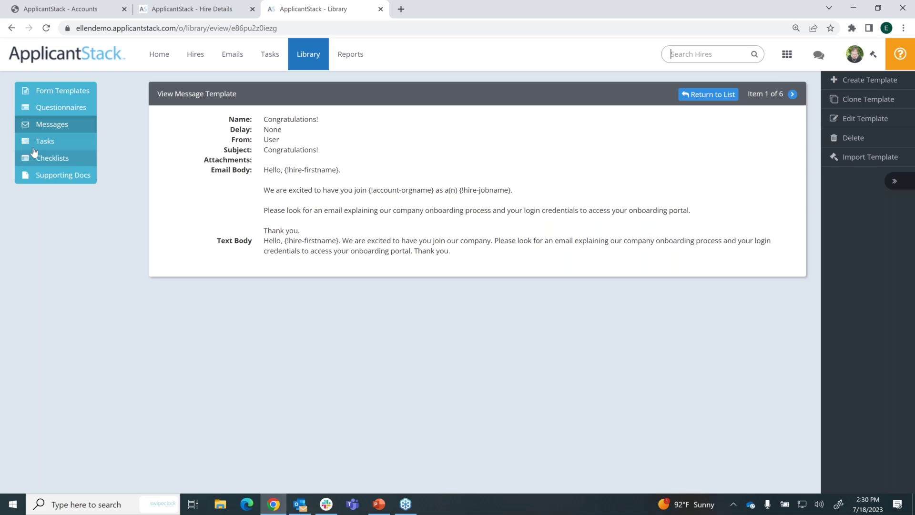
{"action": "left_click", "coordinate": [44, 145]}
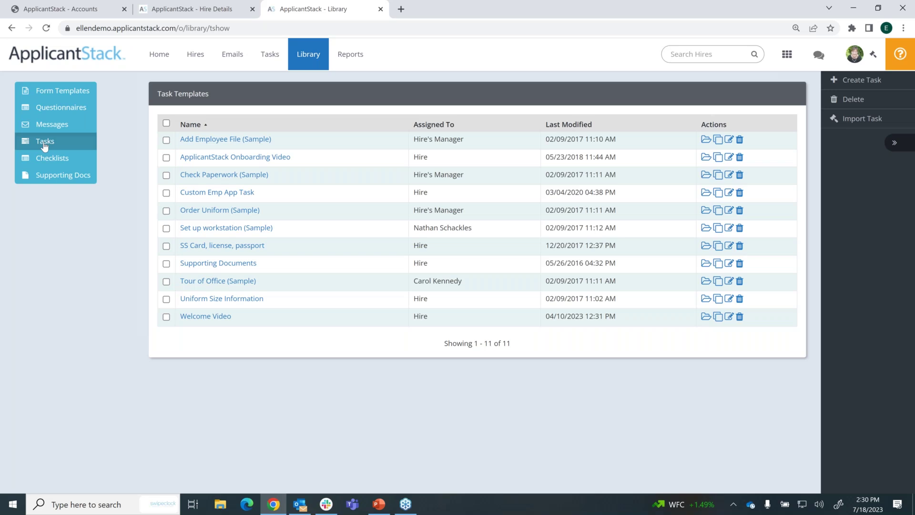
- Start a new checklist template in the Library and name it "test checklist"
{"action": "left_click", "coordinate": [57, 162]}
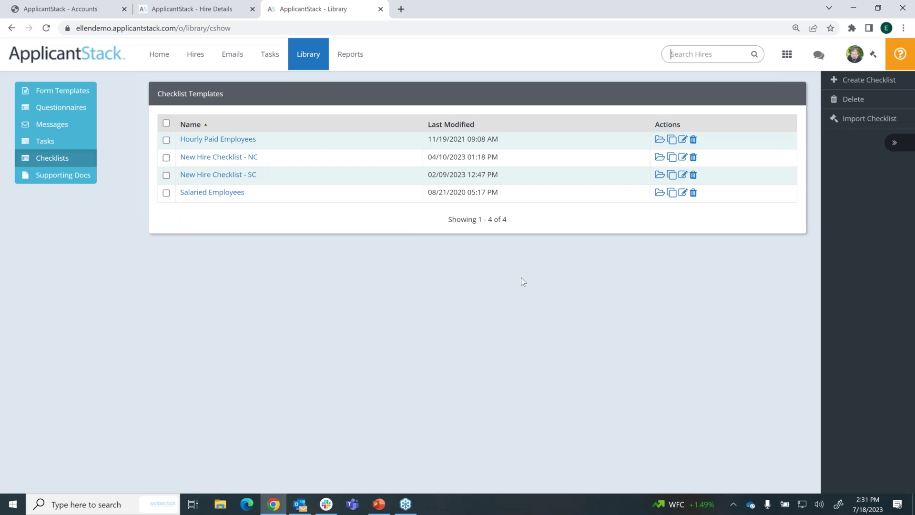
{"action": "left_click", "coordinate": [851, 84]}
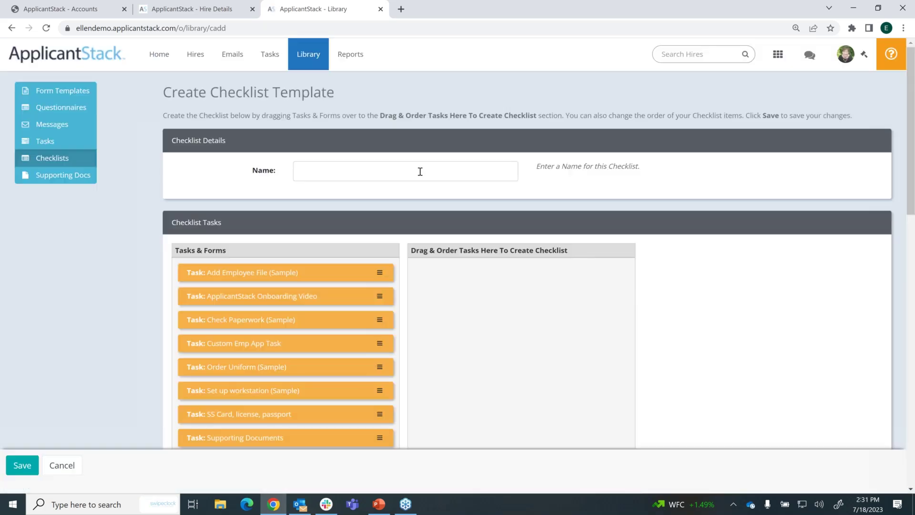
{"action": "left_click", "coordinate": [420, 171]}
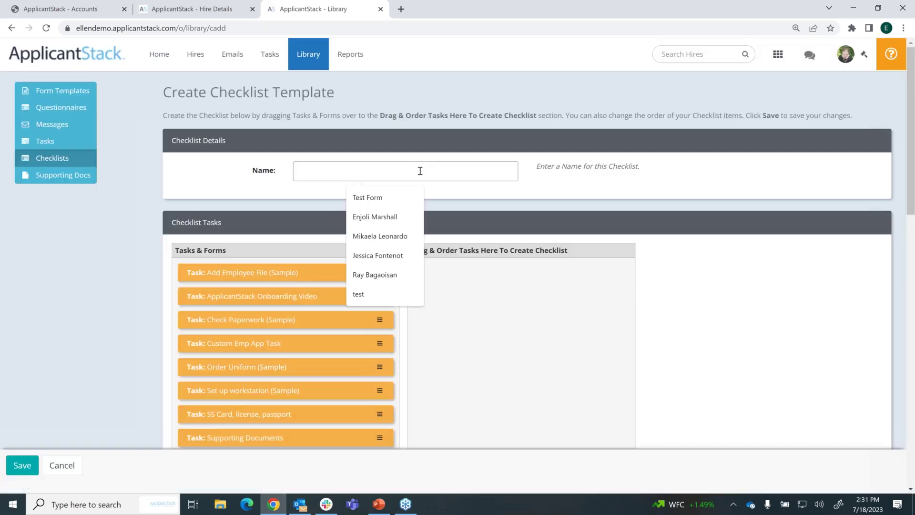
{"action": "type", "text": "tr"}
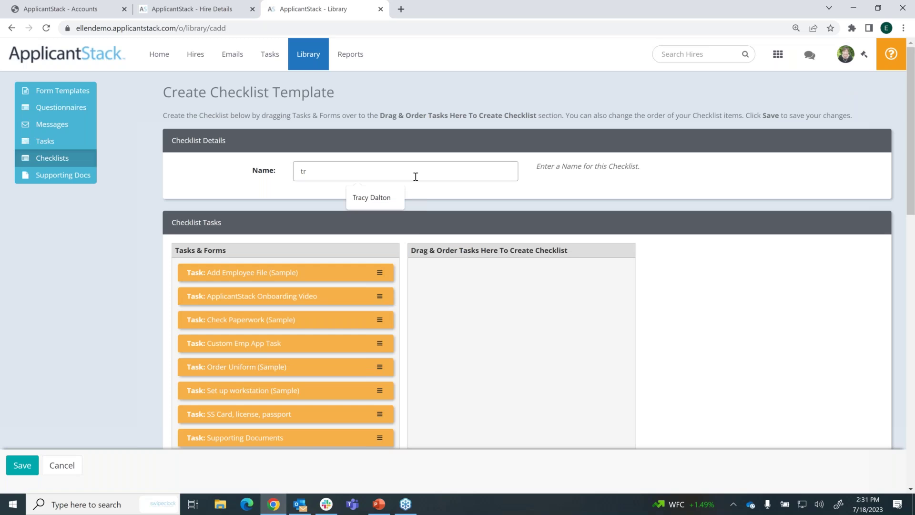
{"action": "key", "text": "BackSpace"}
{"action": "type", "text": "est checklist"}
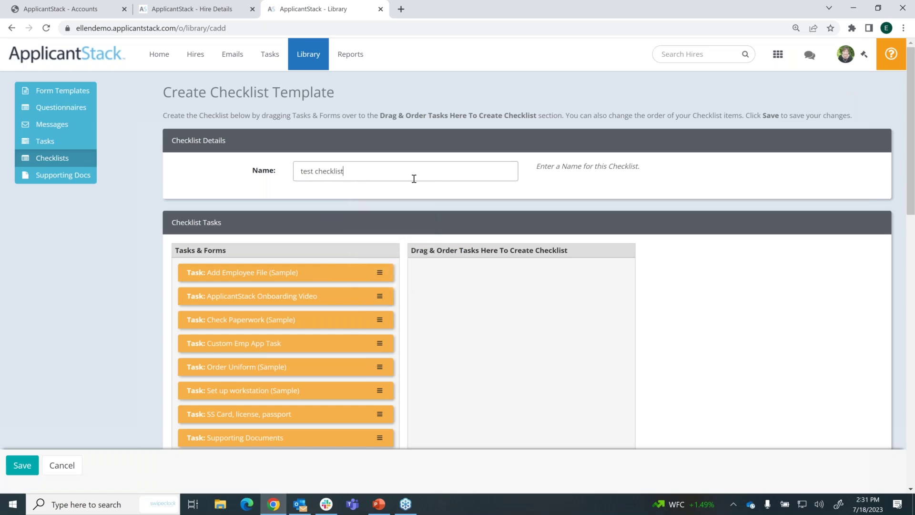
- Add the 2023 W-4 Employee's Withholding Certificate, Handbook Acknowledgement Form and 2021 Georgia G-4 forms to the checklist, in that order
{"action": "scroll", "coordinate": [325, 362], "scroll_direction": "down", "scroll_amount": 3}
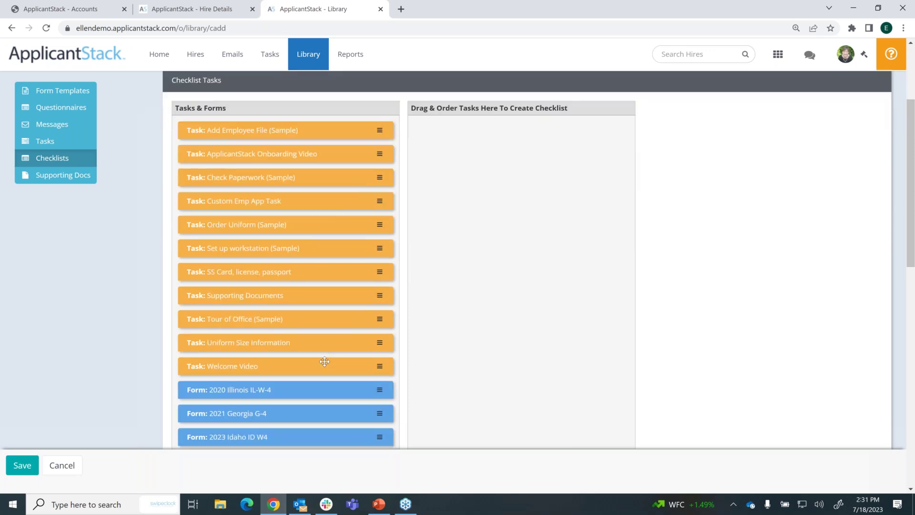
{"action": "scroll", "coordinate": [325, 362], "scroll_direction": "down", "scroll_amount": 2}
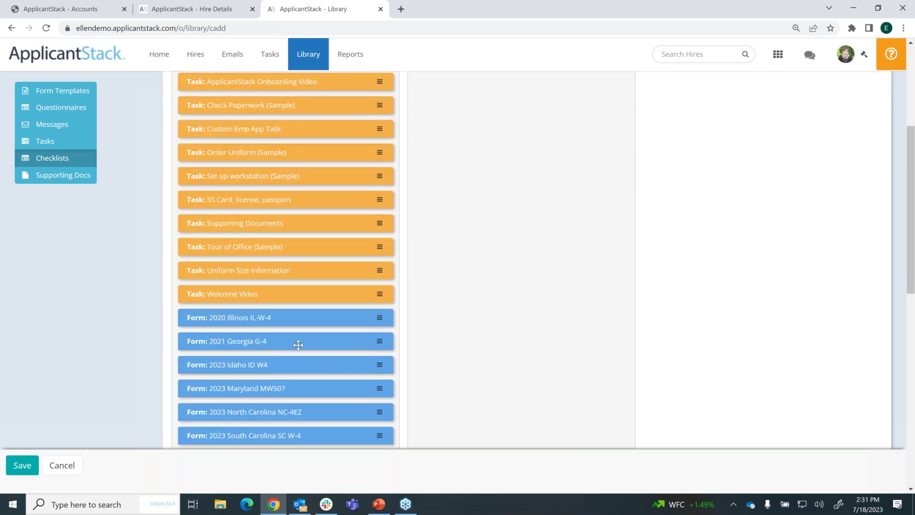
{"action": "left_click_drag", "start_coordinate": [336, 344], "coordinate": [527, 88]}
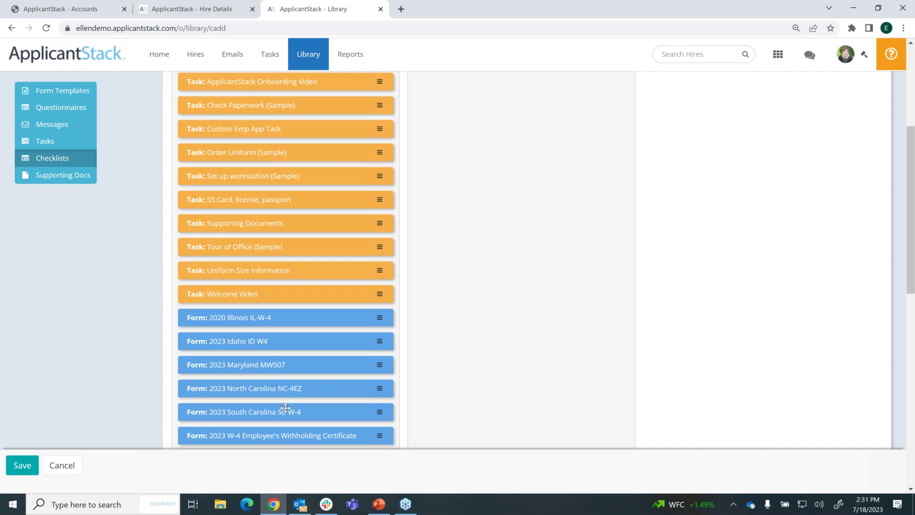
{"action": "left_click_drag", "start_coordinate": [291, 436], "coordinate": [527, 101]}
{"action": "scroll", "coordinate": [511, 147], "scroll_direction": "up", "scroll_amount": 1}
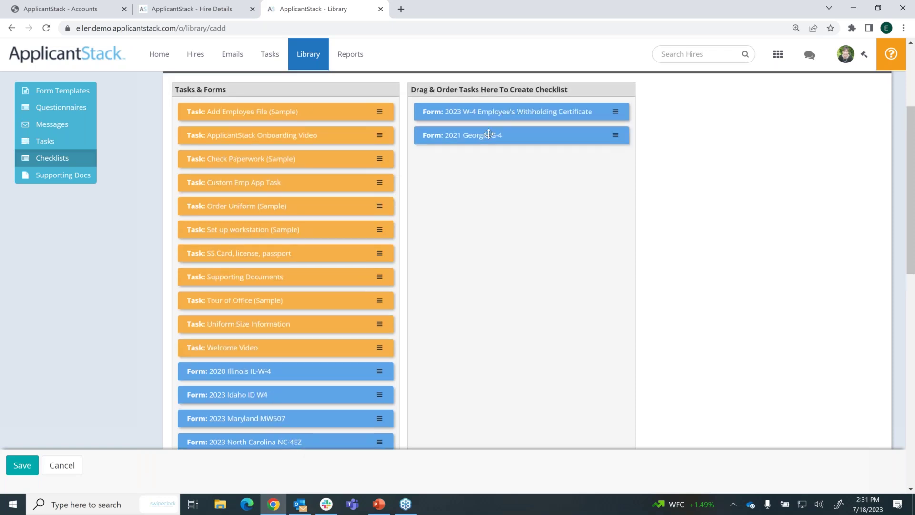
{"action": "scroll", "coordinate": [328, 377], "scroll_direction": "down", "scroll_amount": 6}
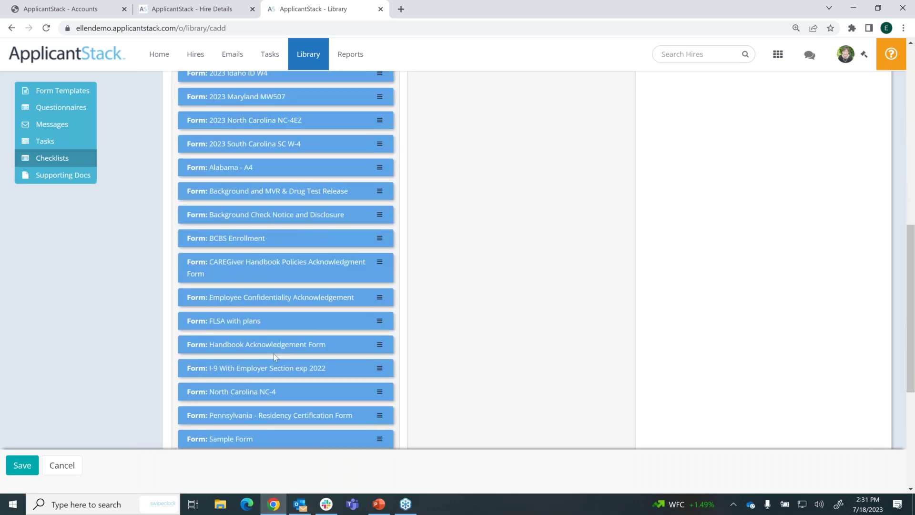
{"action": "left_click_drag", "start_coordinate": [273, 353], "coordinate": [505, 87]}
{"action": "scroll", "coordinate": [499, 208], "scroll_direction": "up", "scroll_amount": 5}
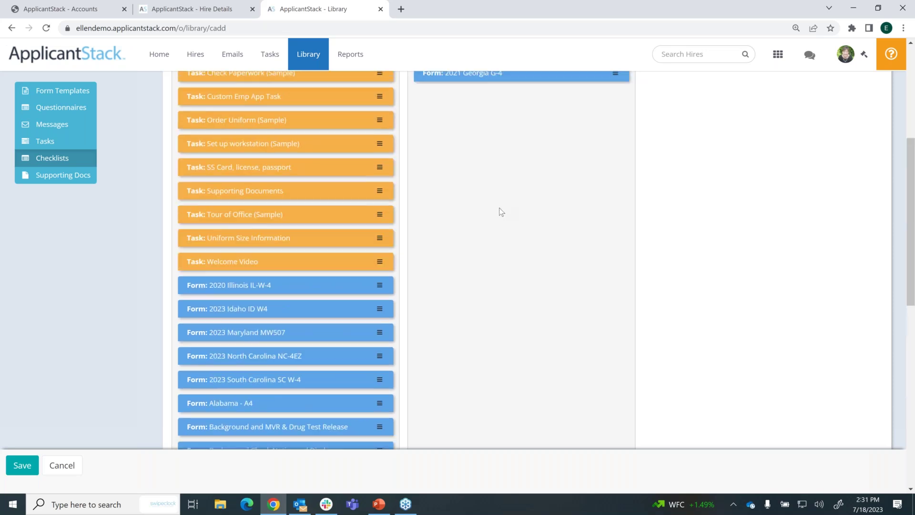
{"action": "scroll", "coordinate": [501, 212], "scroll_direction": "up", "scroll_amount": 3}
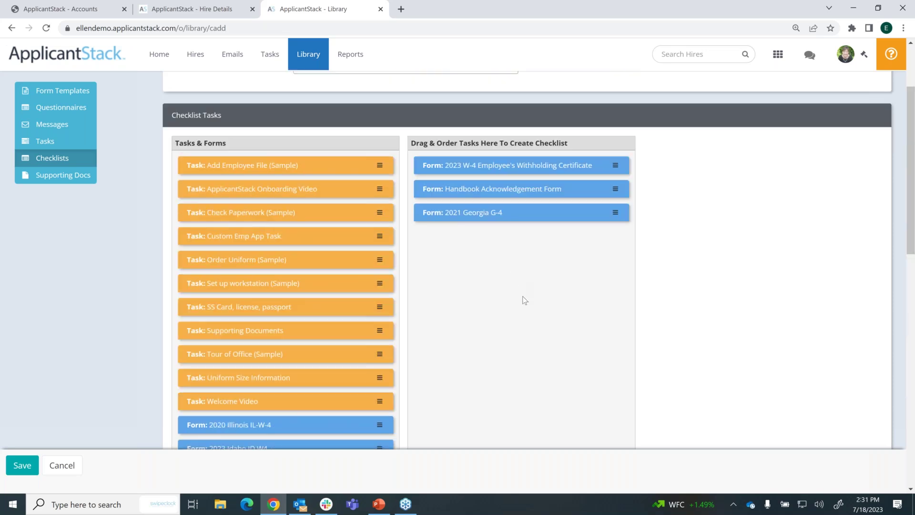
- Leave the checklist without saving it and view the Library's supporting documents
{"action": "left_click", "coordinate": [48, 175]}
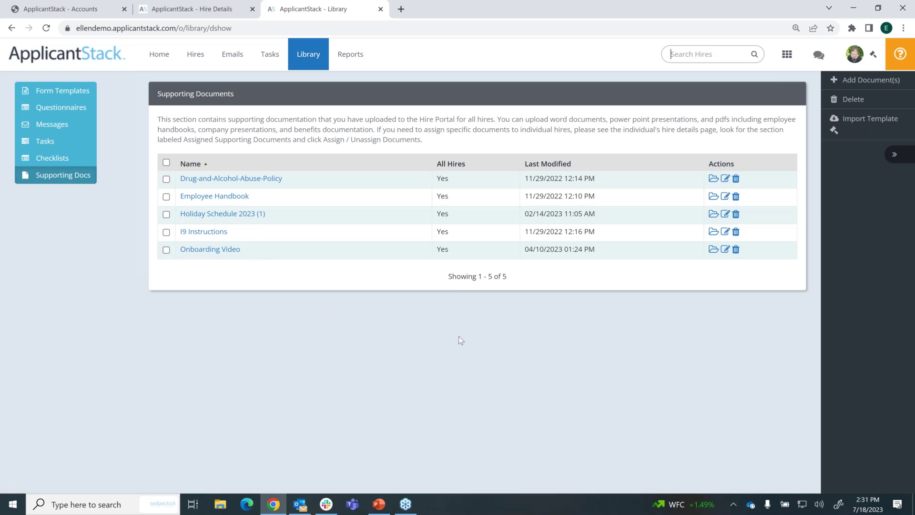
- Open the upload form for supporting documents and toggle the default assignment to all hires on and off
{"action": "left_click", "coordinate": [853, 83]}
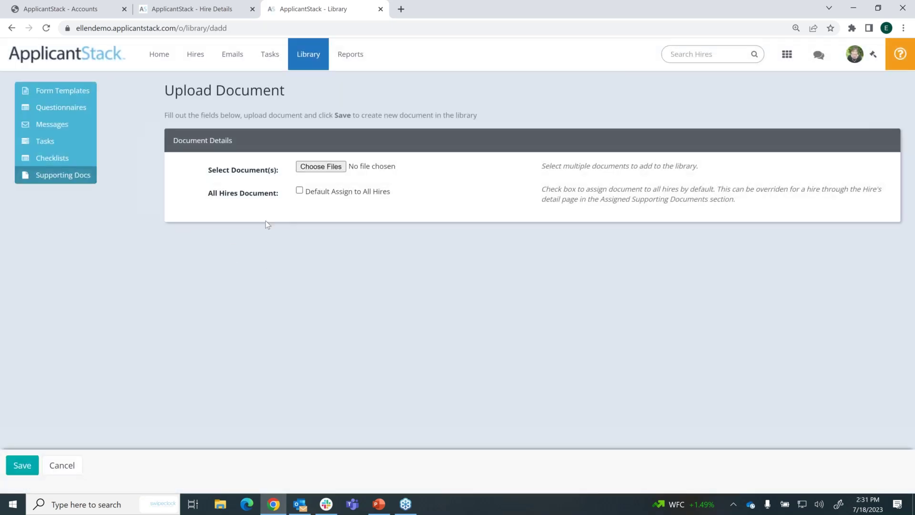
{"action": "left_click", "coordinate": [299, 191]}
{"action": "left_click", "coordinate": [300, 191]}
- View the New Hire Report among the saved reports and return to the home page
{"action": "left_click", "coordinate": [352, 56]}
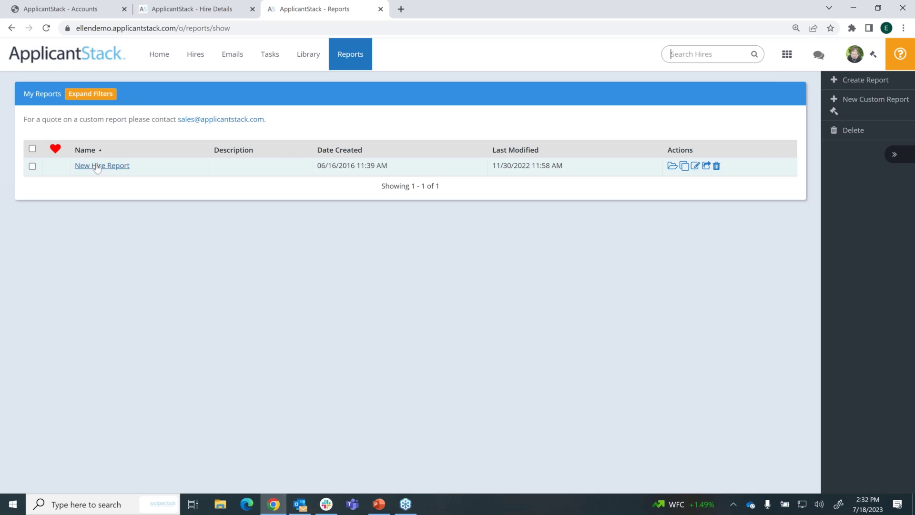
{"action": "left_click", "coordinate": [113, 165]}
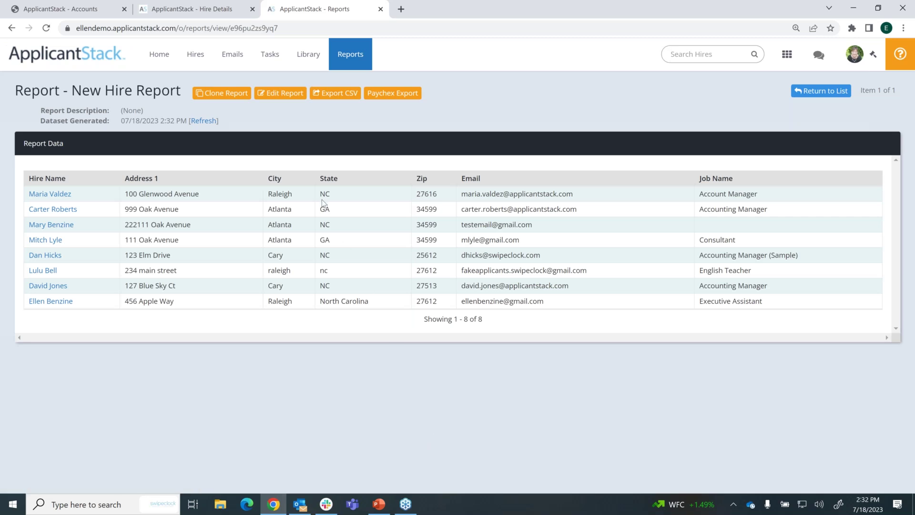
{"action": "left_click", "coordinate": [161, 58]}
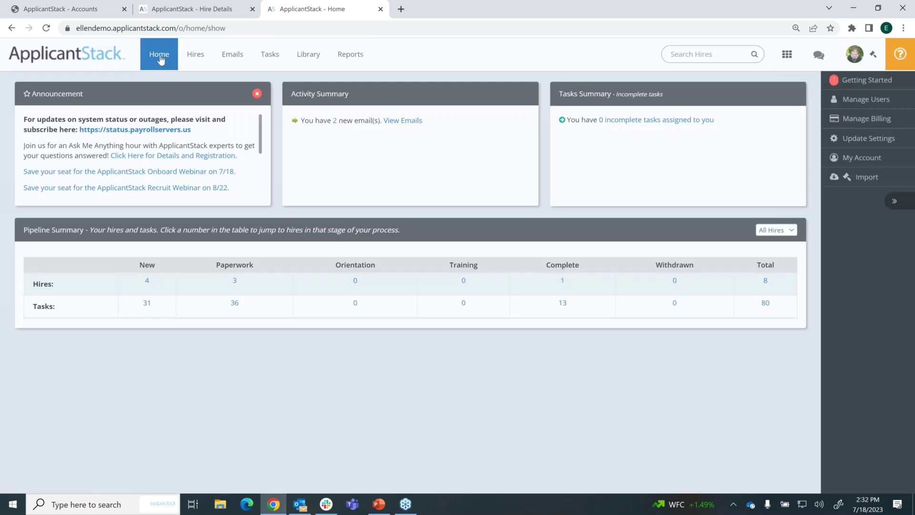
- Review the company settings, including the hire portal's instructions and logo, and return to the home page
{"action": "left_click", "coordinate": [856, 143]}
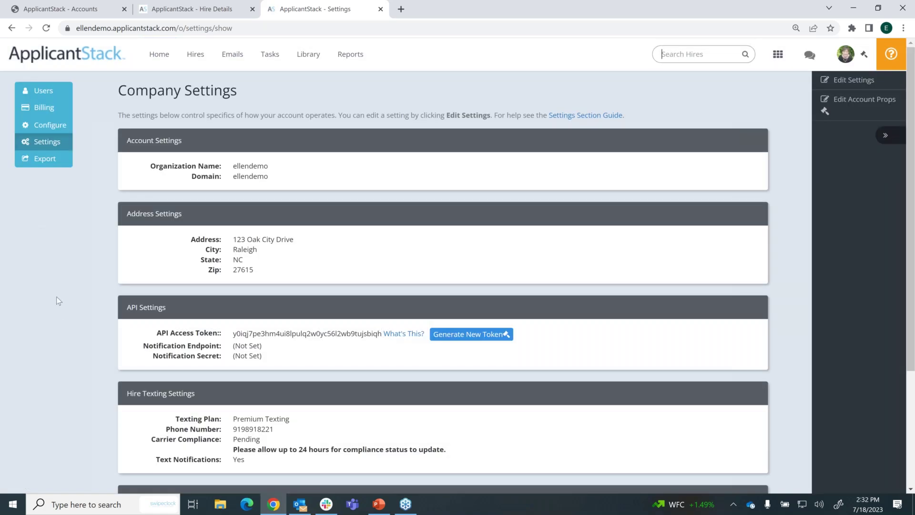
{"action": "scroll", "coordinate": [57, 300], "scroll_direction": "down", "scroll_amount": 1}
{"action": "scroll", "coordinate": [57, 301], "scroll_direction": "down", "scroll_amount": 3}
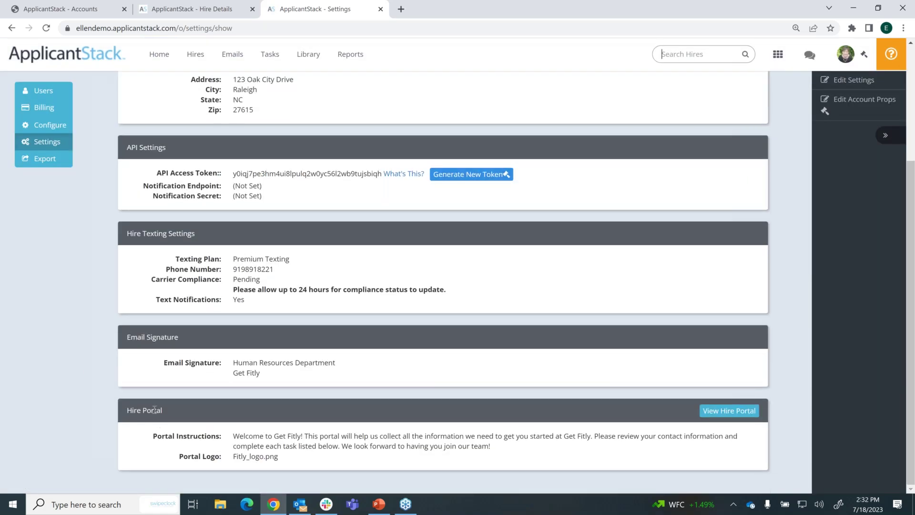
{"action": "left_click_drag", "start_coordinate": [233, 436], "coordinate": [508, 449]}
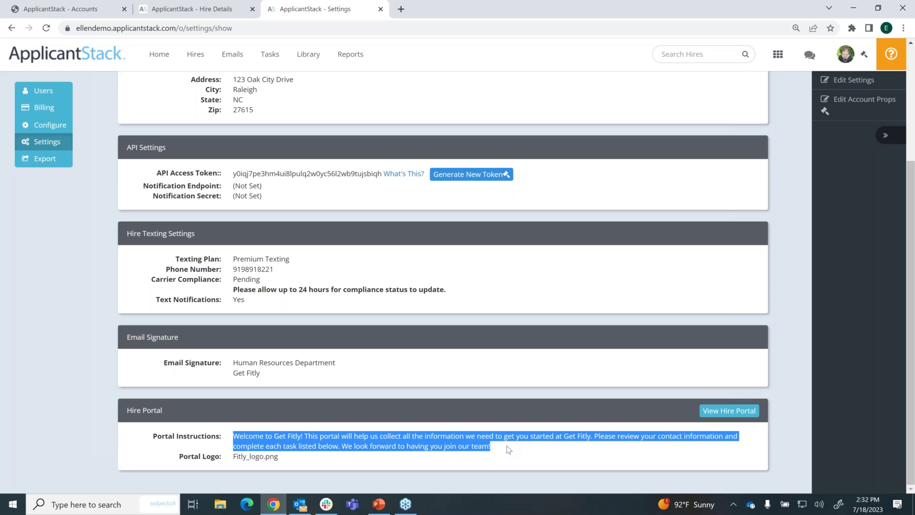
{"action": "left_click", "coordinate": [212, 474]}
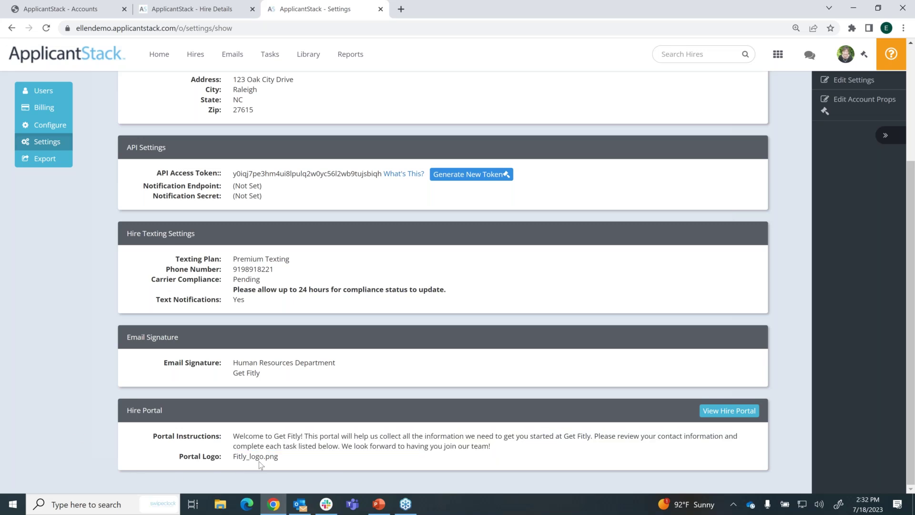
{"action": "left_click_drag", "start_coordinate": [279, 458], "coordinate": [231, 457]}
{"action": "scroll", "coordinate": [70, 287], "scroll_direction": "up", "scroll_amount": 3}
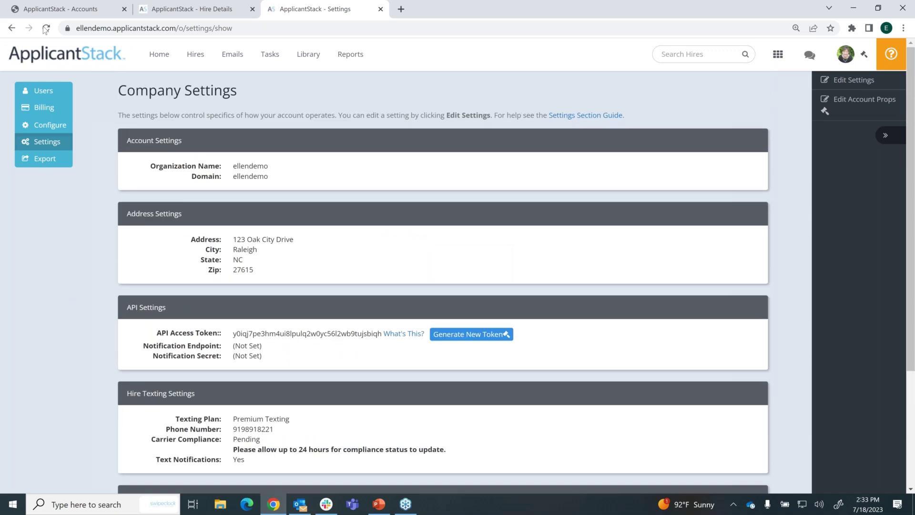
{"action": "left_click", "coordinate": [162, 59]}
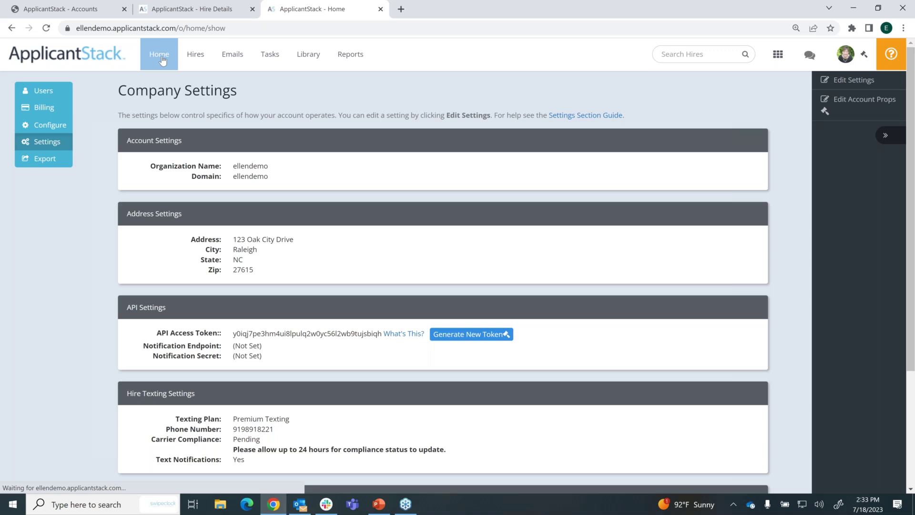
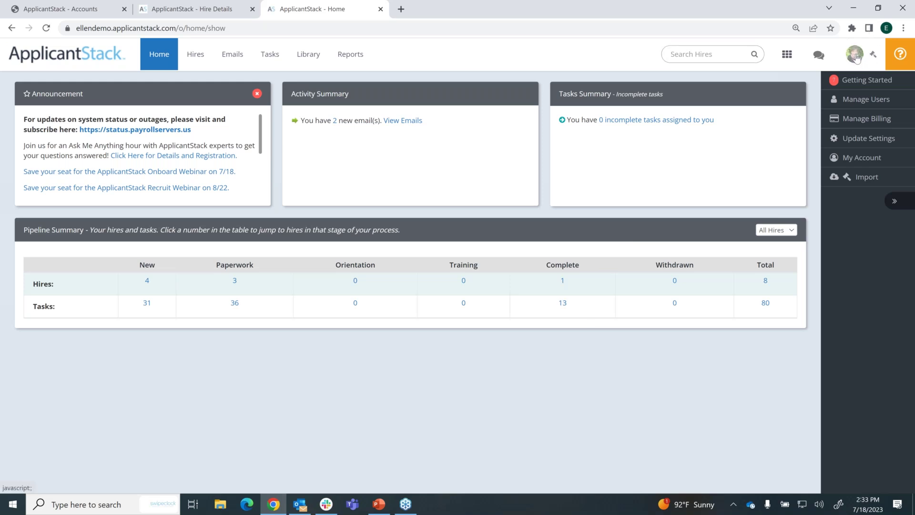
- Open the Default Hire Workflow for editing from the account's hire configuration
{"action": "left_click", "coordinate": [855, 55]}
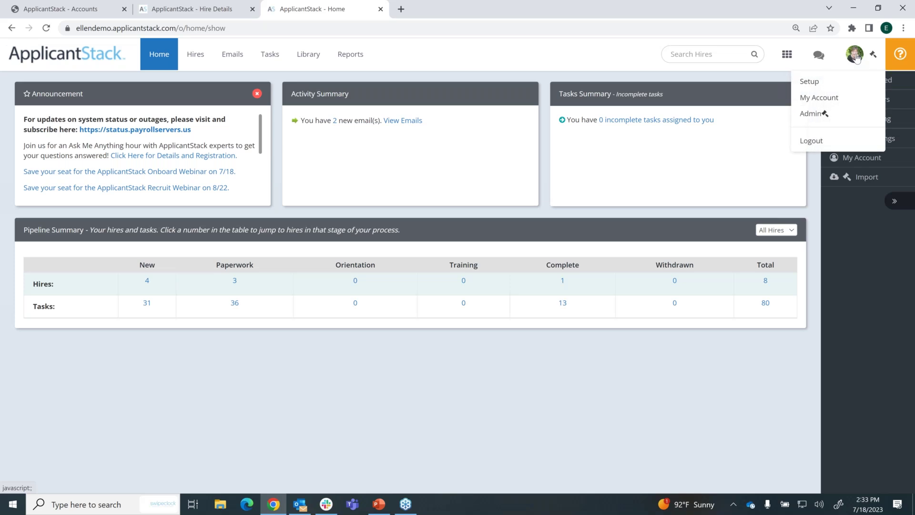
{"action": "left_click", "coordinate": [808, 82]}
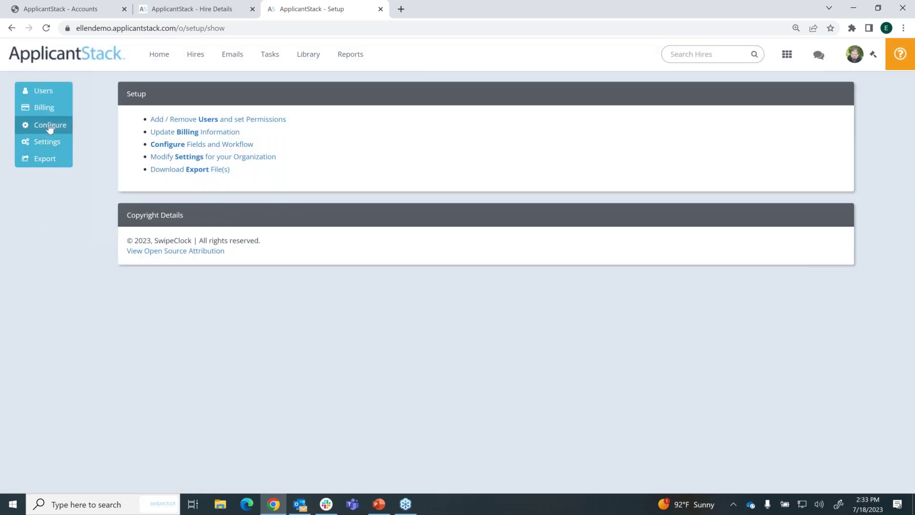
{"action": "left_click", "coordinate": [50, 127]}
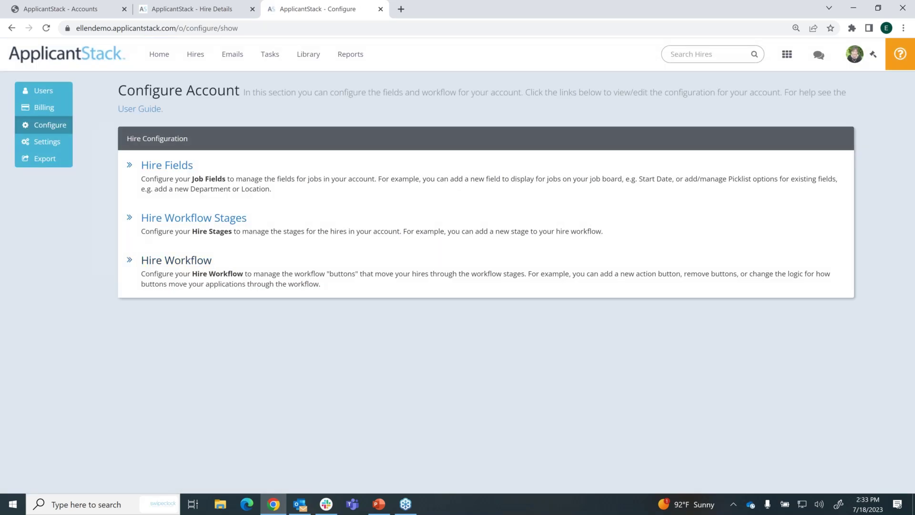
{"action": "left_click", "coordinate": [198, 262]}
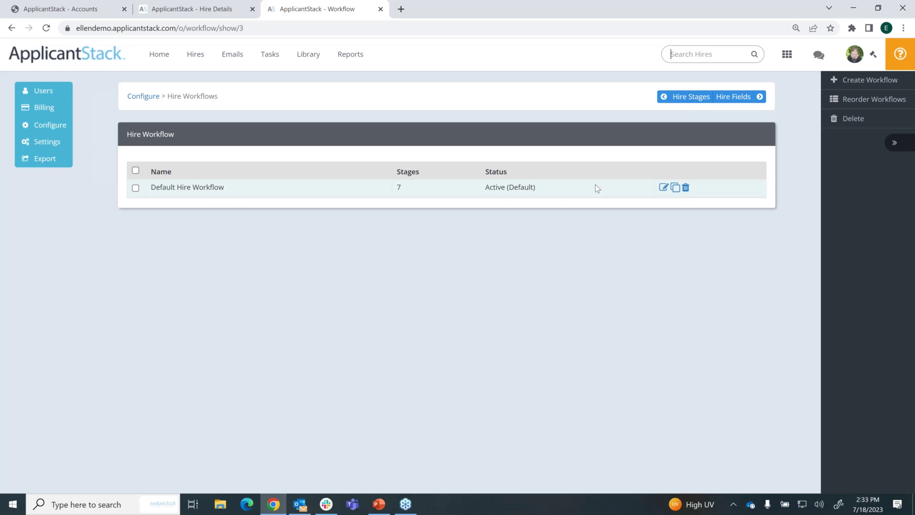
{"action": "left_click", "coordinate": [664, 188]}
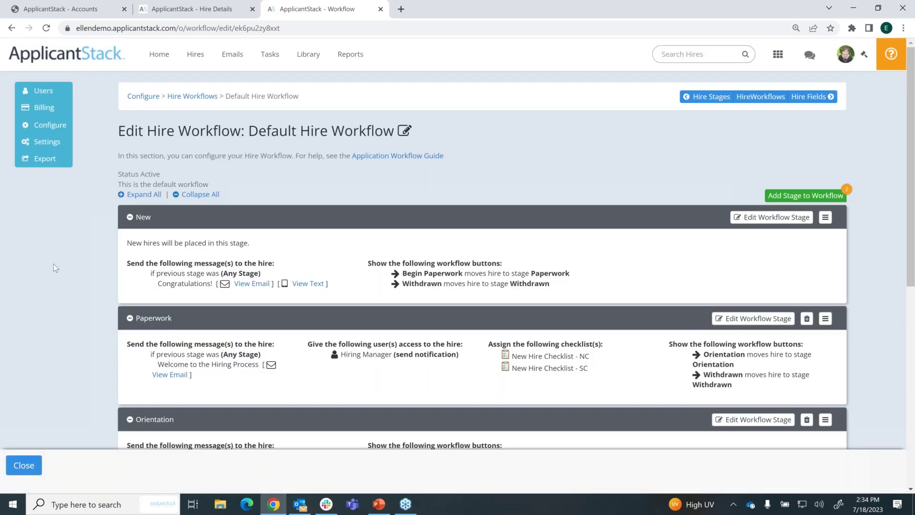
- Preview the email and text messages sent in the New stage and the email sent in the Paperwork stage
{"action": "scroll", "coordinate": [67, 261], "scroll_direction": "down", "scroll_amount": 2}
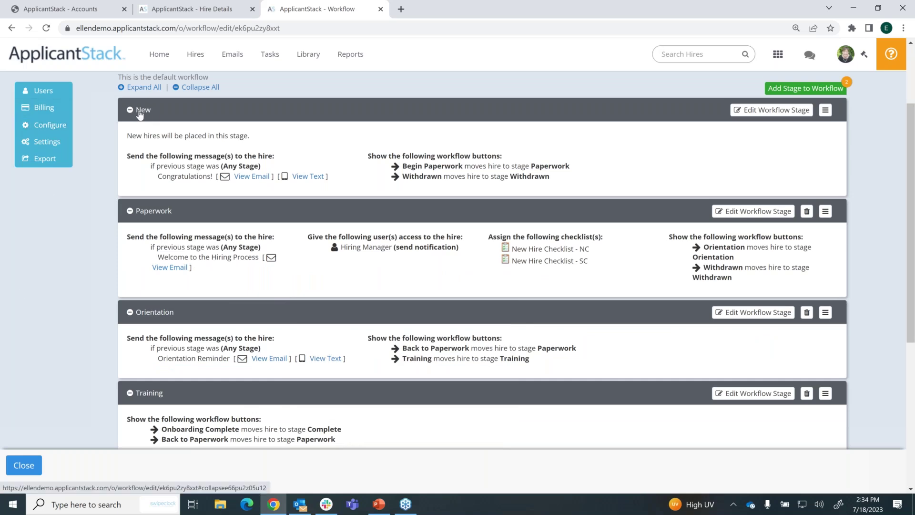
{"action": "left_click", "coordinate": [235, 176]}
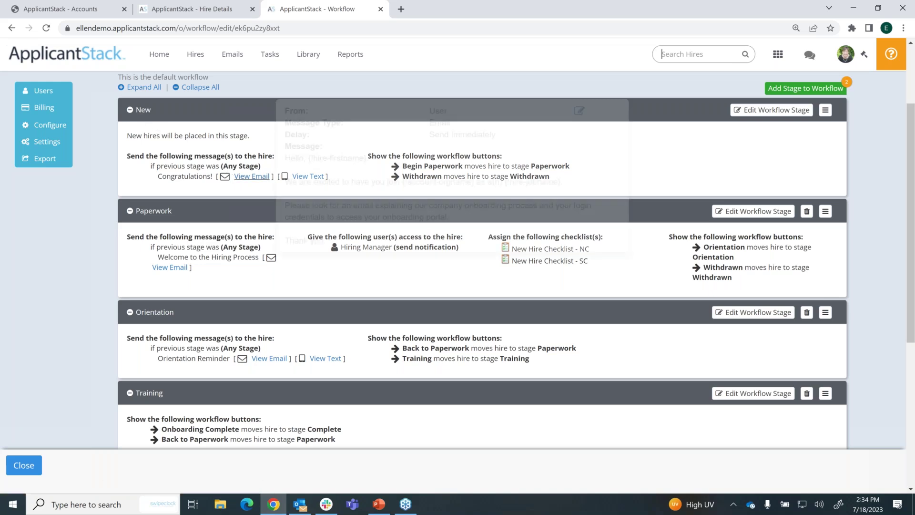
{"action": "left_click", "coordinate": [307, 177]}
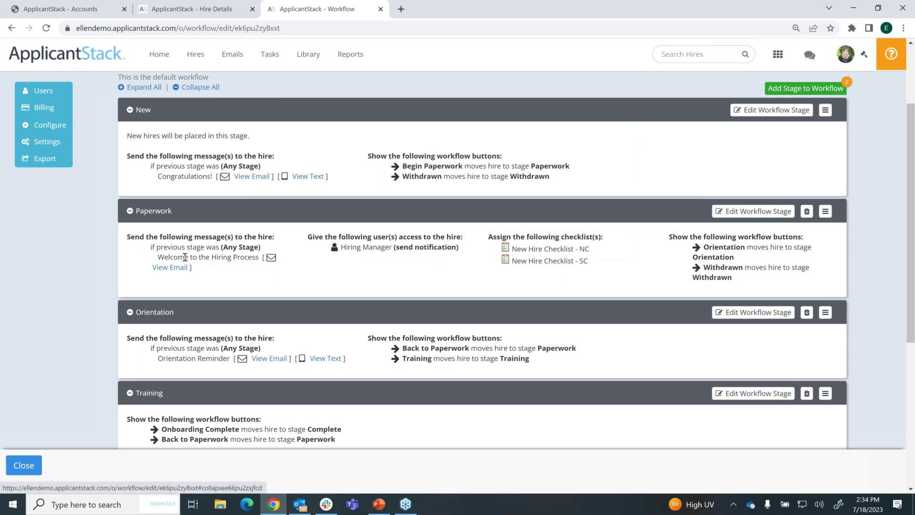
{"action": "left_click", "coordinate": [170, 268]}
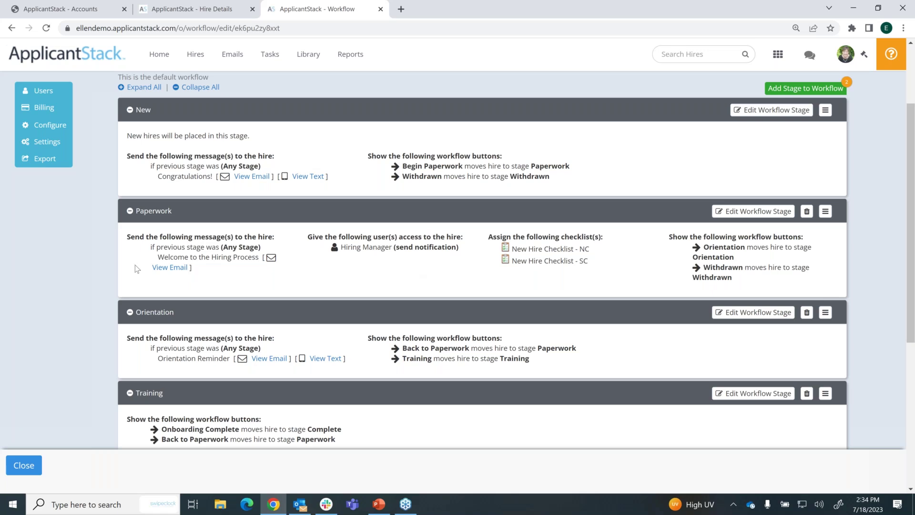
- Preview the Orientation stage's reminder email and text, and review the remaining workflow stages through Terminated
{"action": "scroll", "coordinate": [59, 249], "scroll_direction": "down", "scroll_amount": 2}
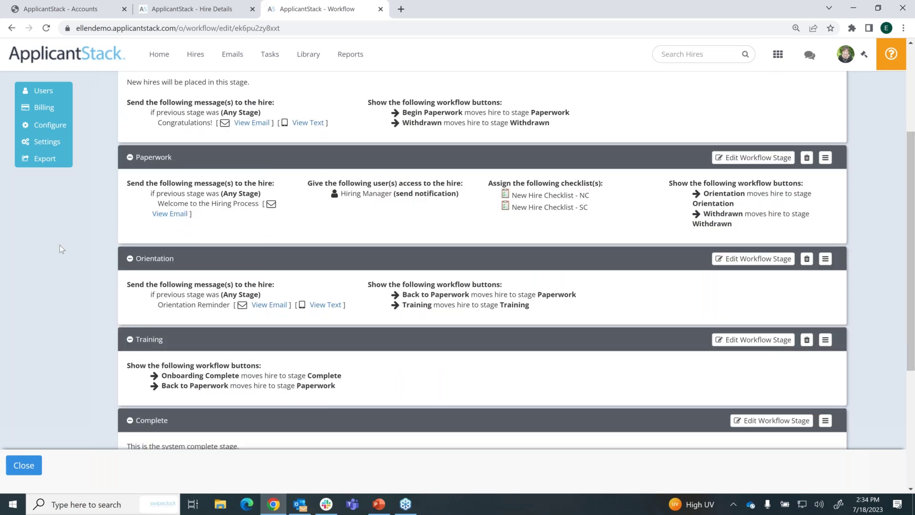
{"action": "scroll", "coordinate": [59, 248], "scroll_direction": "down", "scroll_amount": 1}
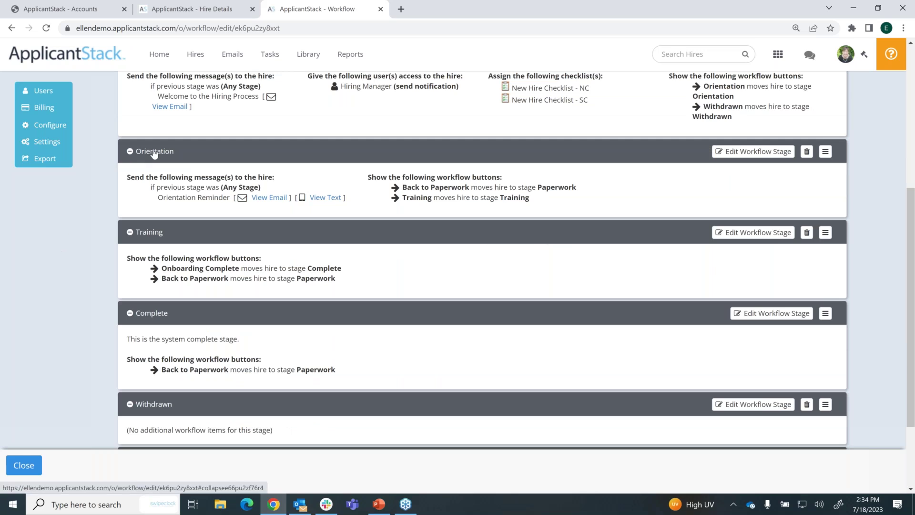
{"action": "mouse_move", "coordinate": [265, 207]}
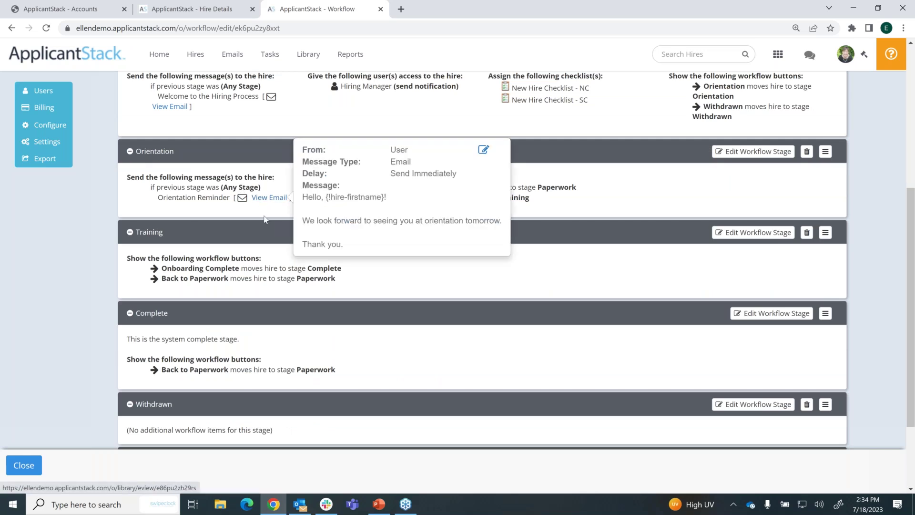
{"action": "mouse_move", "coordinate": [331, 200]}
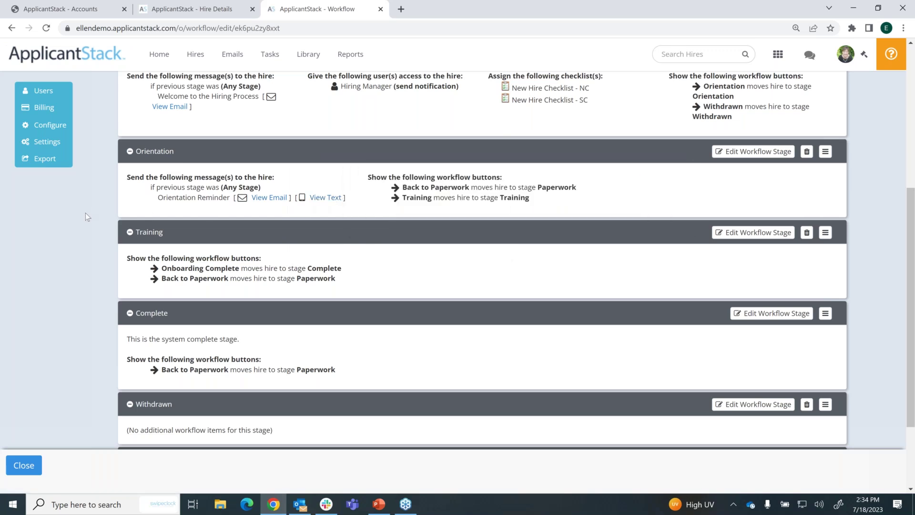
{"action": "scroll", "coordinate": [85, 213], "scroll_direction": "down", "scroll_amount": 3}
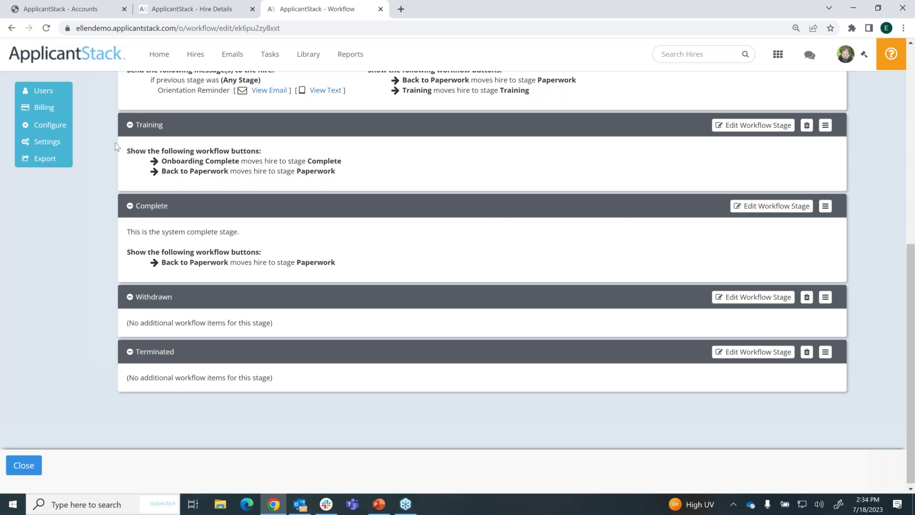
{"action": "scroll", "coordinate": [87, 212], "scroll_direction": "up", "scroll_amount": 3}
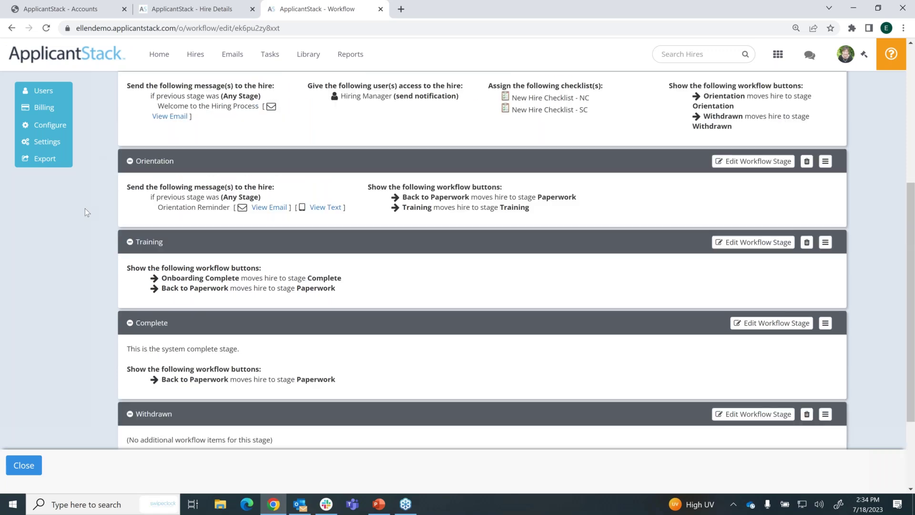
- Leave the workflow for the home page and switch to the webinar slides in PowerPoint
{"action": "left_click", "coordinate": [160, 55]}
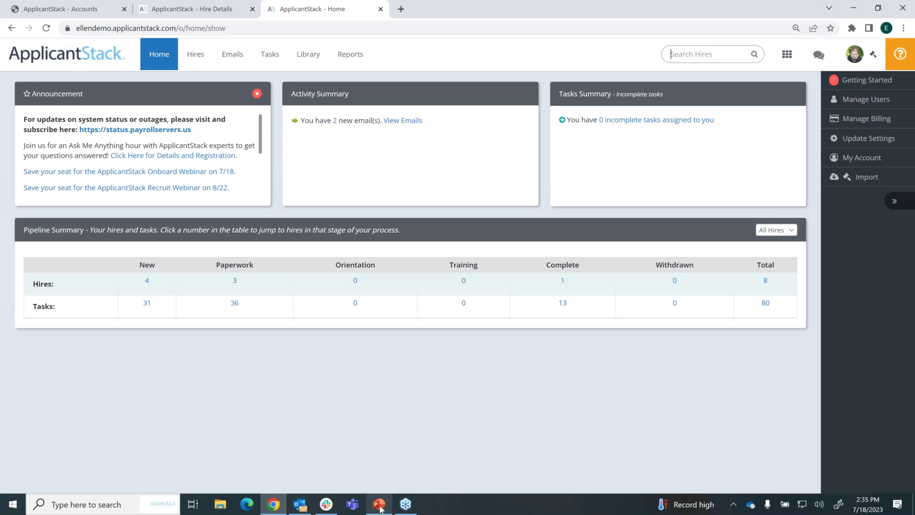
{"action": "mouse_move", "coordinate": [381, 509]}
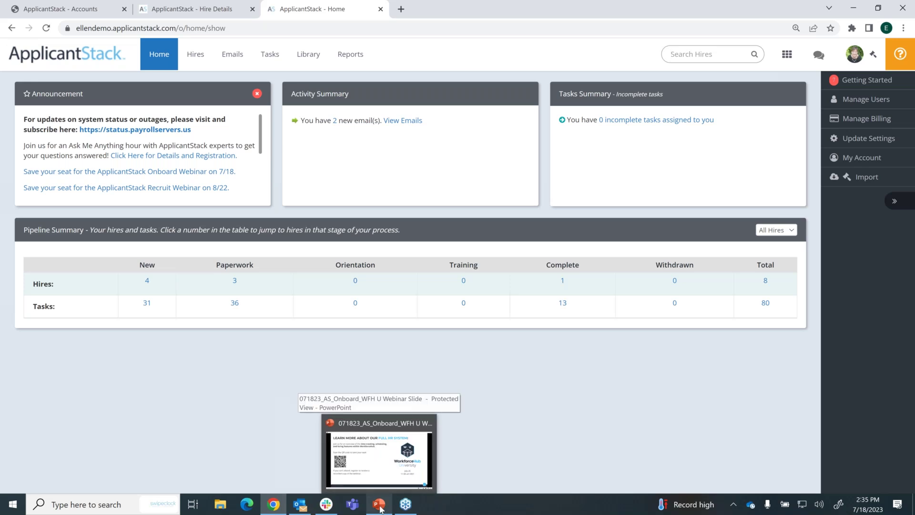
{"action": "left_click", "coordinate": [380, 507]}
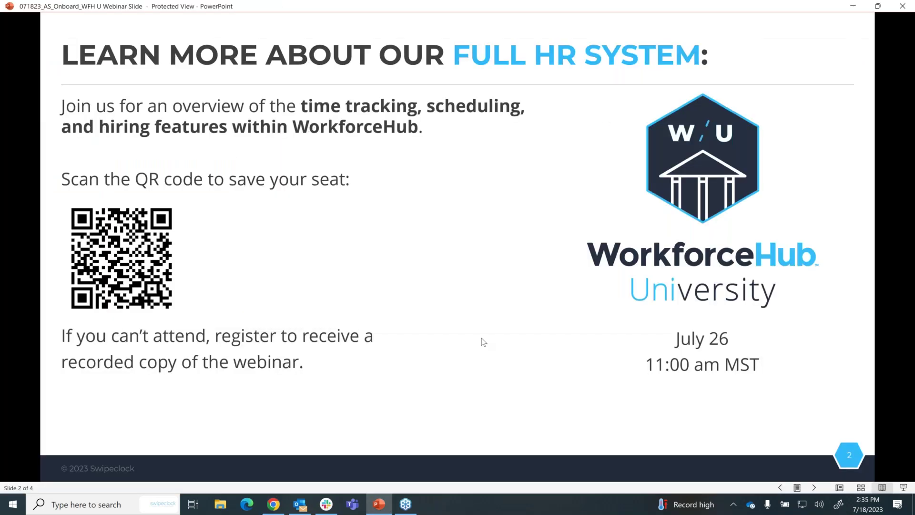
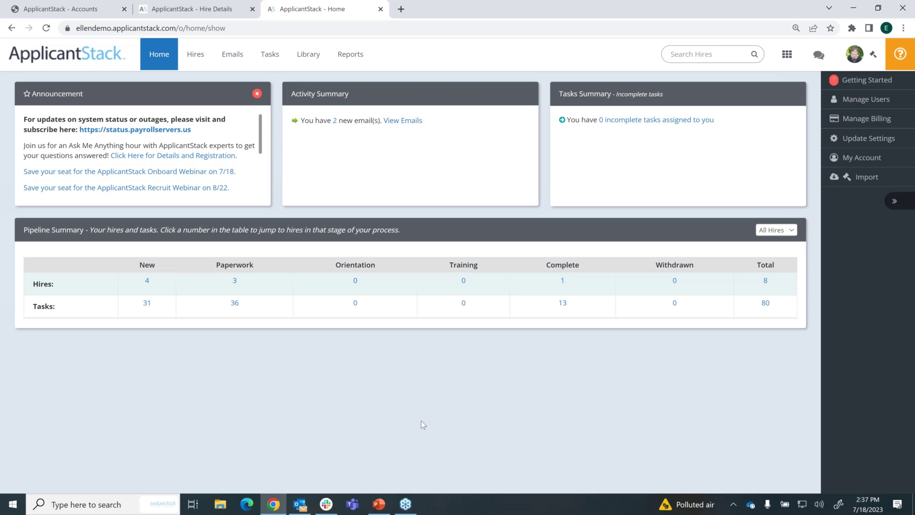
- Open the administrator's user record, examine its Text Email Notification setting, and return to the home page without saving
{"action": "left_click", "coordinate": [880, 102]}
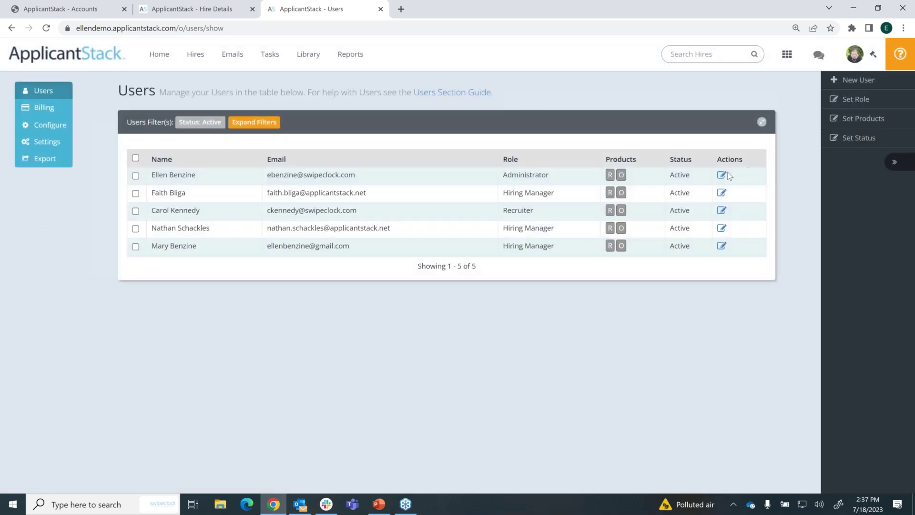
{"action": "left_click", "coordinate": [721, 176]}
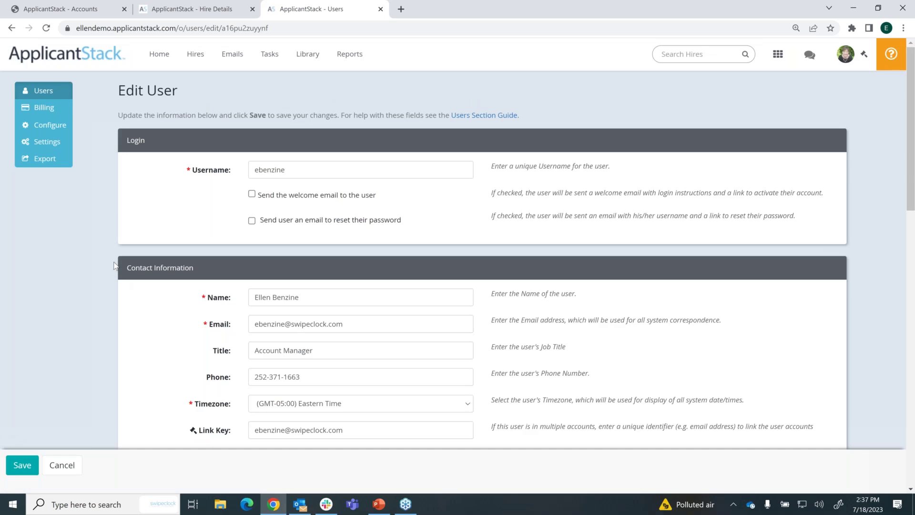
{"action": "scroll", "coordinate": [115, 265], "scroll_direction": "down", "scroll_amount": 1}
{"action": "scroll", "coordinate": [114, 261], "scroll_direction": "down", "scroll_amount": 6}
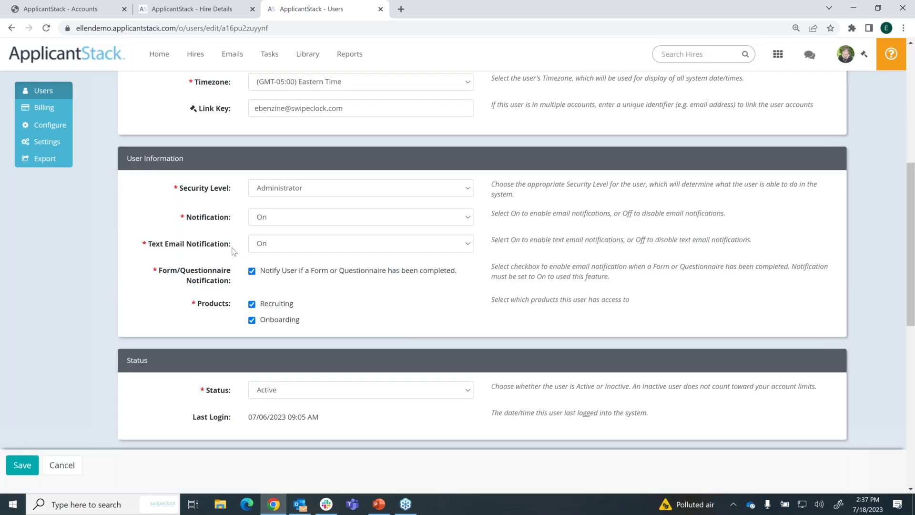
{"action": "left_click_drag", "start_coordinate": [234, 251], "coordinate": [150, 252]}
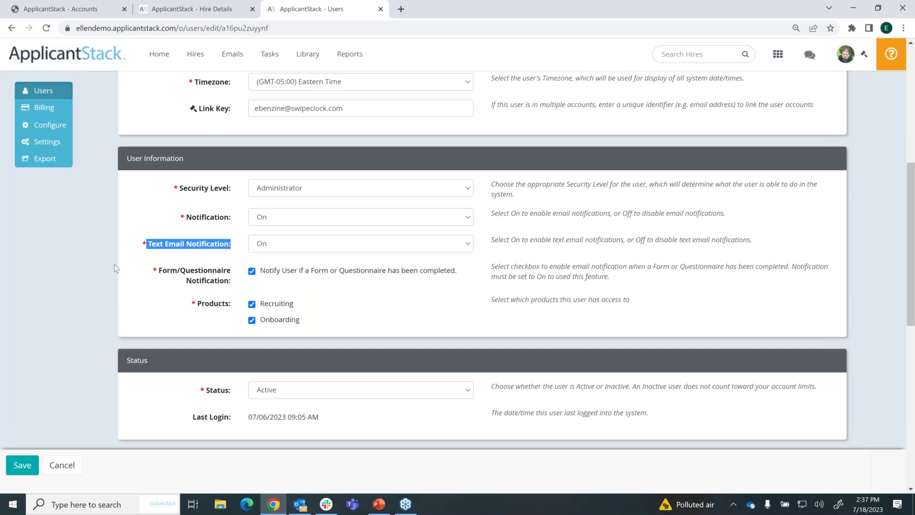
{"action": "left_click", "coordinate": [159, 55]}
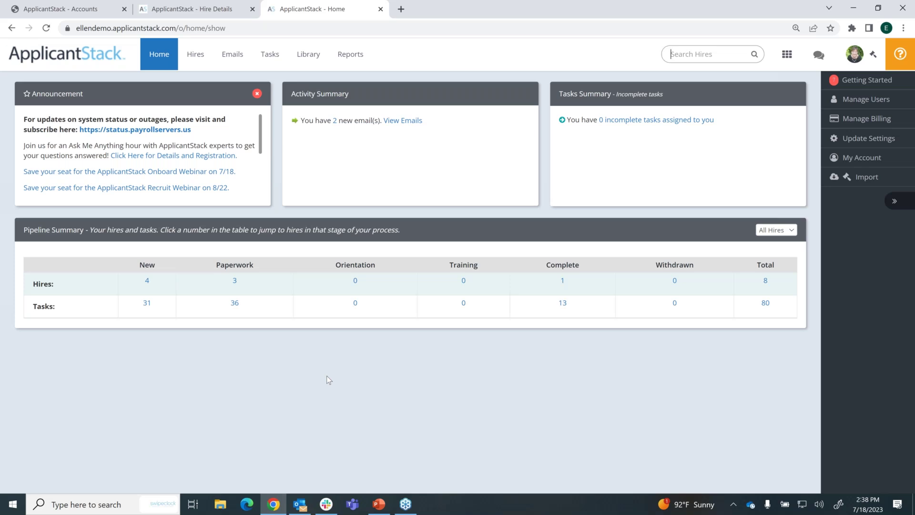
- Open the Executive Assistant hire's record from the hires list, preview the hire's onboarding portal, and close it again
{"action": "left_click", "coordinate": [196, 57]}
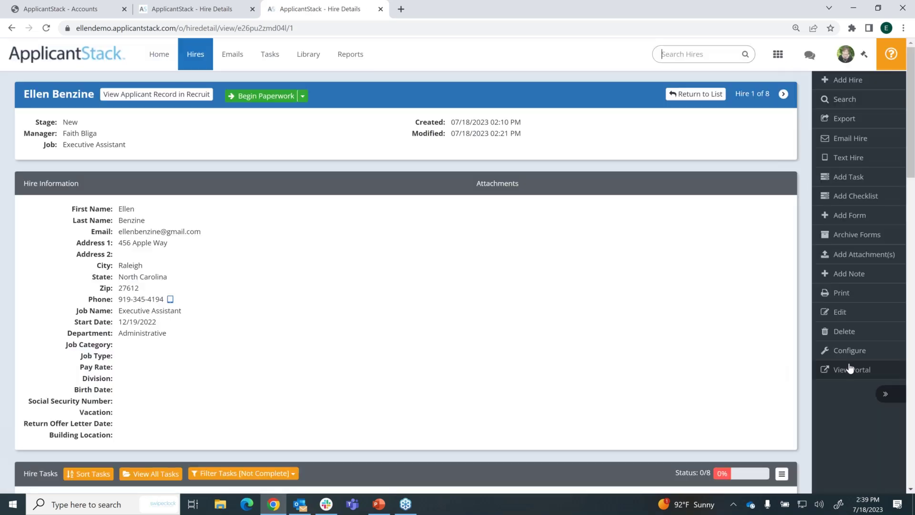
{"action": "left_click", "coordinate": [849, 367]}
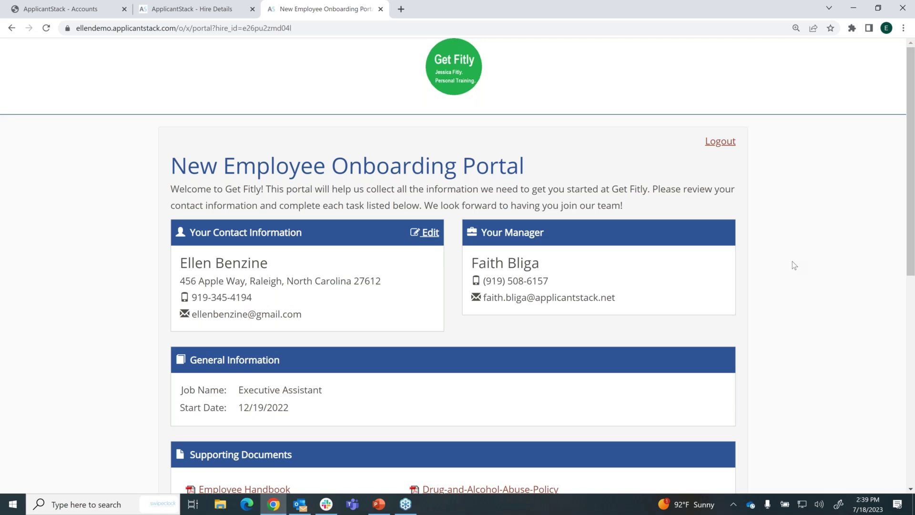
{"action": "left_click", "coordinate": [381, 9]}
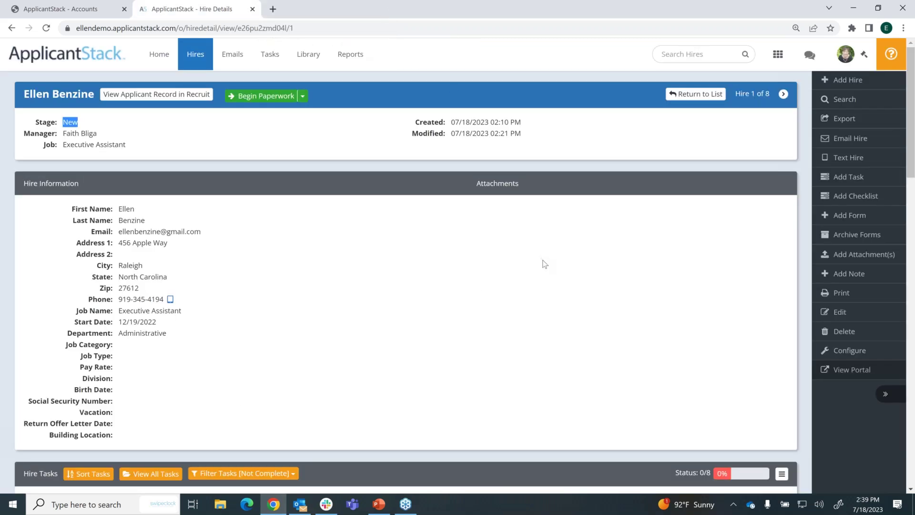
- Open the Ask a Question support case form from the help options, look it over, and close it without submitting
{"action": "left_click", "coordinate": [891, 57]}
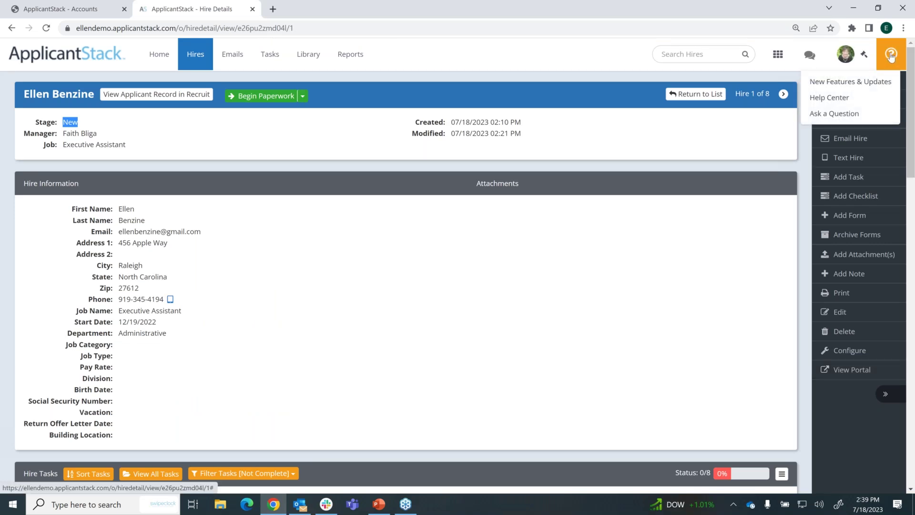
{"action": "left_click", "coordinate": [830, 114]}
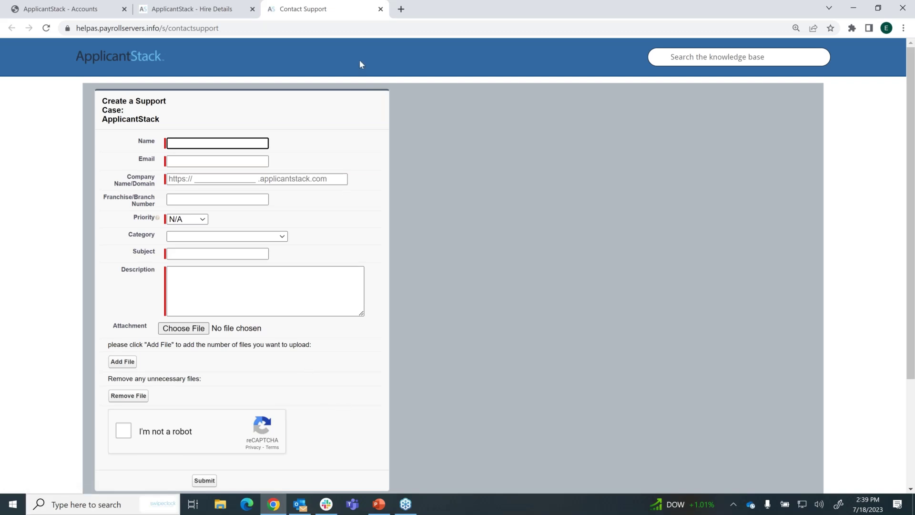
{"action": "left_click", "coordinate": [380, 9]}
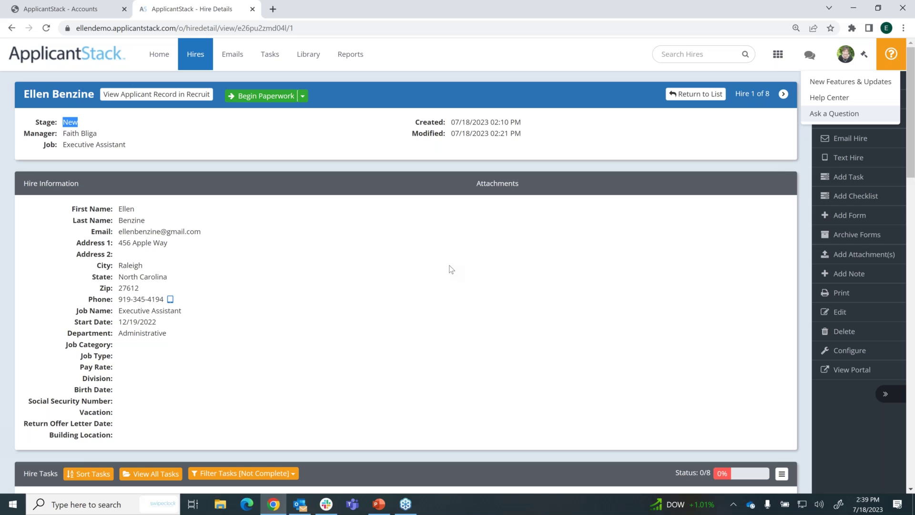
- Open the record of the Paperwork-stage hire in building location C and filter the hire tasks to All Tasks
{"action": "left_click", "coordinate": [191, 59]}
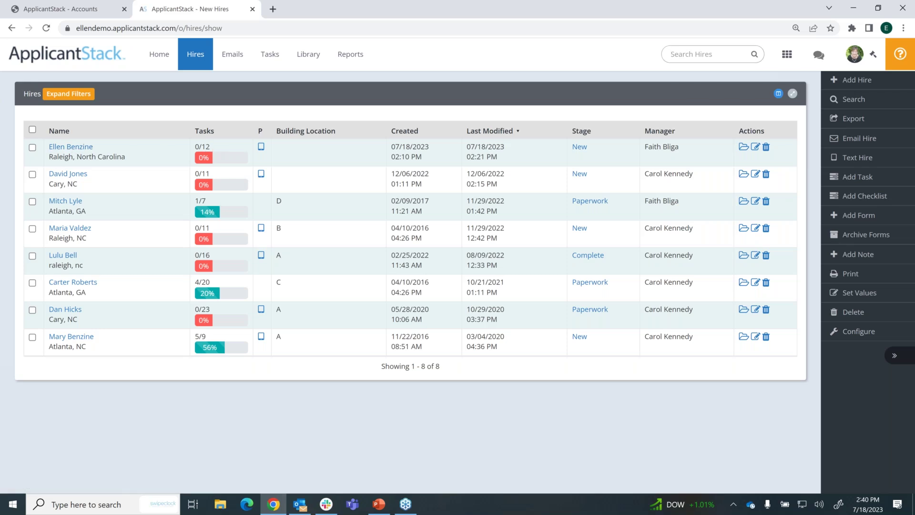
{"action": "triple_click", "coordinate": [186, 151]}
{"action": "left_click", "coordinate": [119, 428]}
{"action": "left_click", "coordinate": [84, 283]}
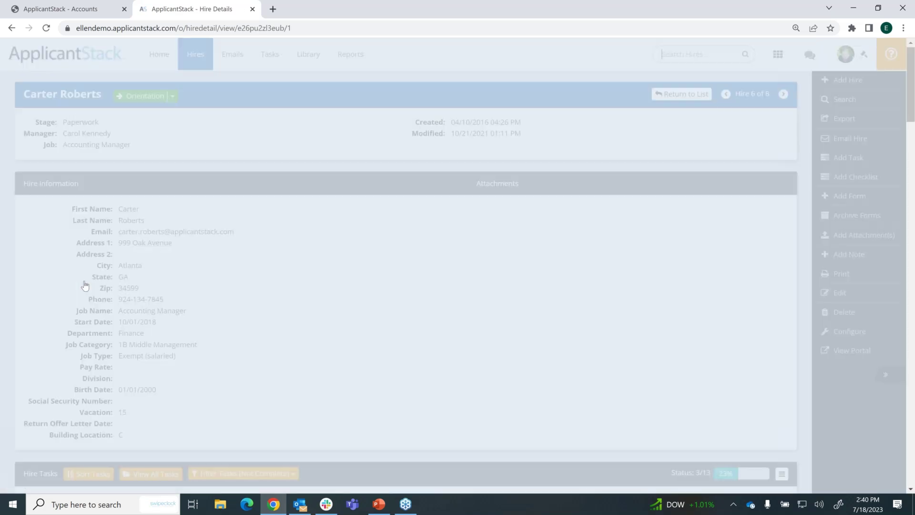
{"action": "scroll", "coordinate": [347, 288], "scroll_direction": "down", "scroll_amount": 8}
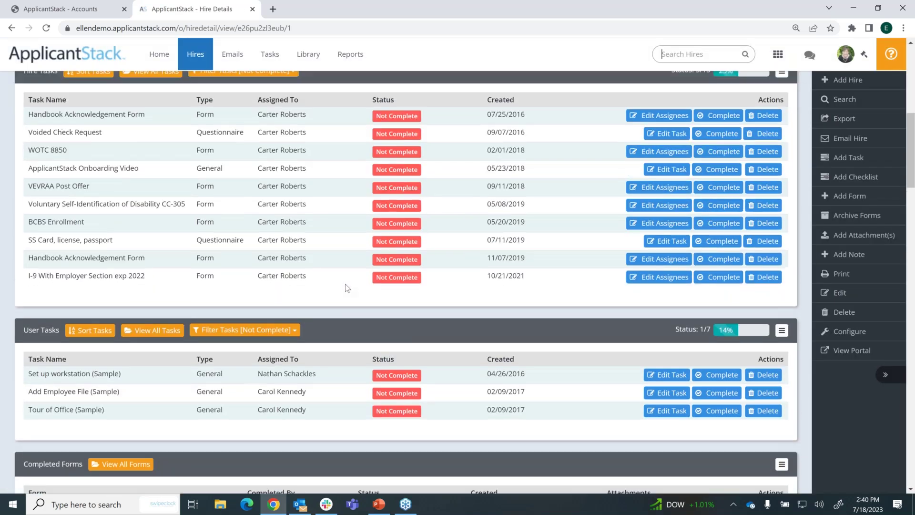
{"action": "scroll", "coordinate": [347, 288], "scroll_direction": "up", "scroll_amount": 3}
{"action": "left_click", "coordinate": [243, 205]}
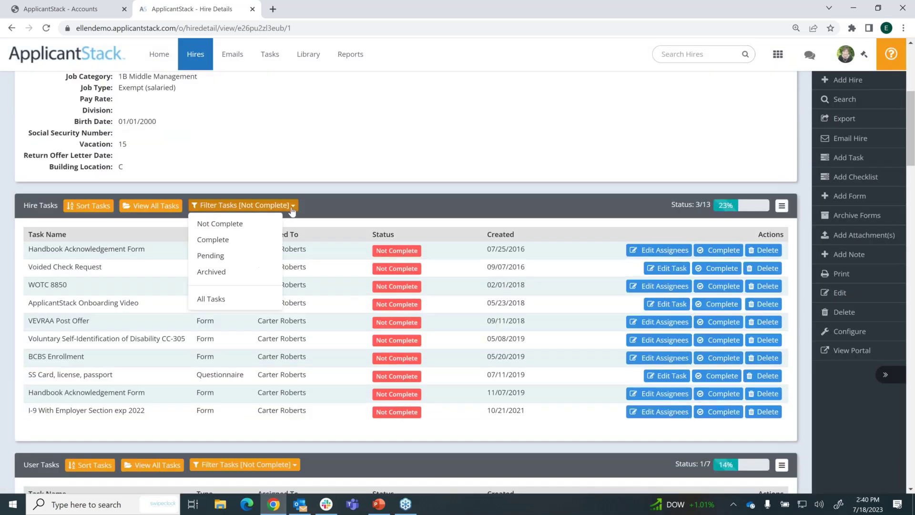
{"action": "left_click", "coordinate": [205, 300]}
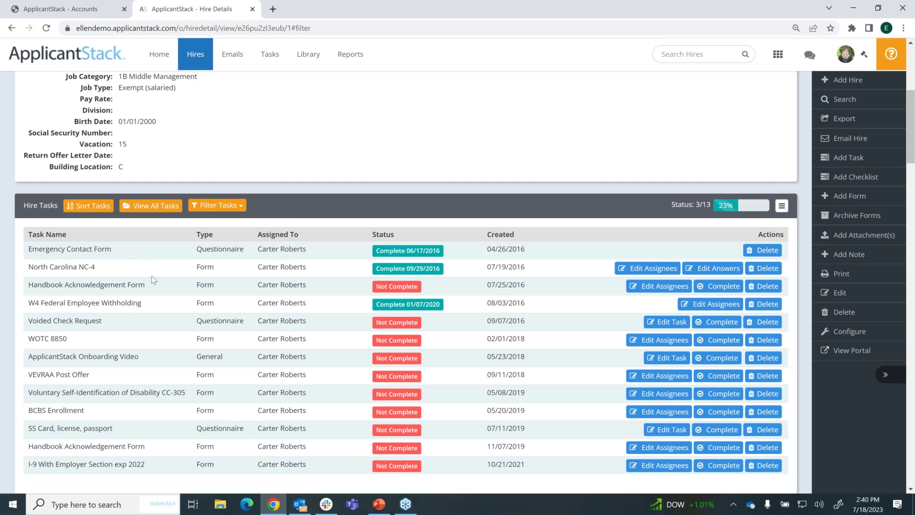
- View all of the hire's completed forms as one combined PDF, look through its pages, and close it
{"action": "scroll", "coordinate": [152, 276], "scroll_direction": "down", "scroll_amount": 6}
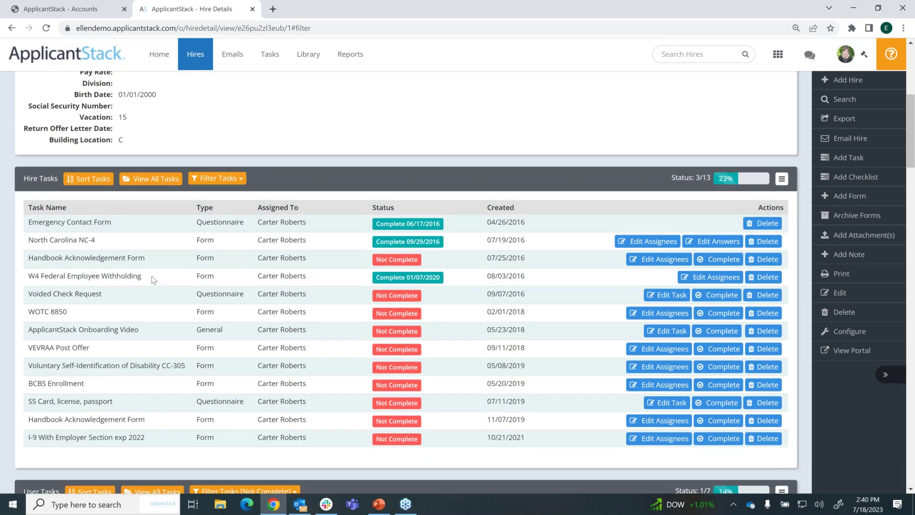
{"action": "scroll", "coordinate": [152, 279], "scroll_direction": "down", "scroll_amount": 3}
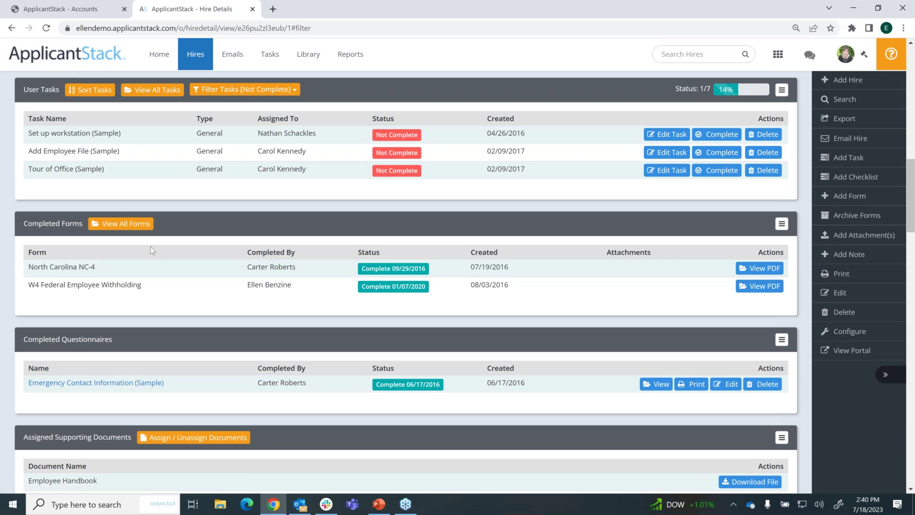
{"action": "left_click", "coordinate": [138, 227]}
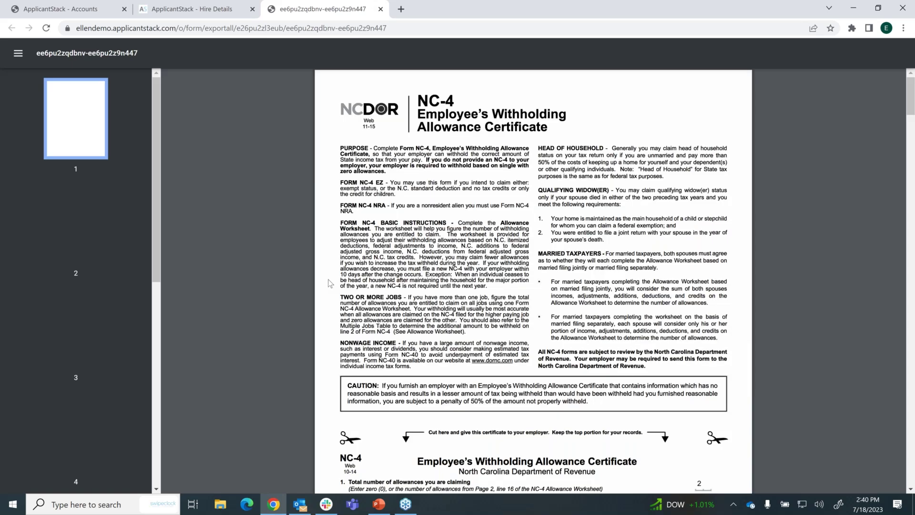
{"action": "scroll", "coordinate": [329, 283], "scroll_direction": "down", "scroll_amount": 3}
{"action": "scroll", "coordinate": [329, 283], "scroll_direction": "down", "scroll_amount": 20}
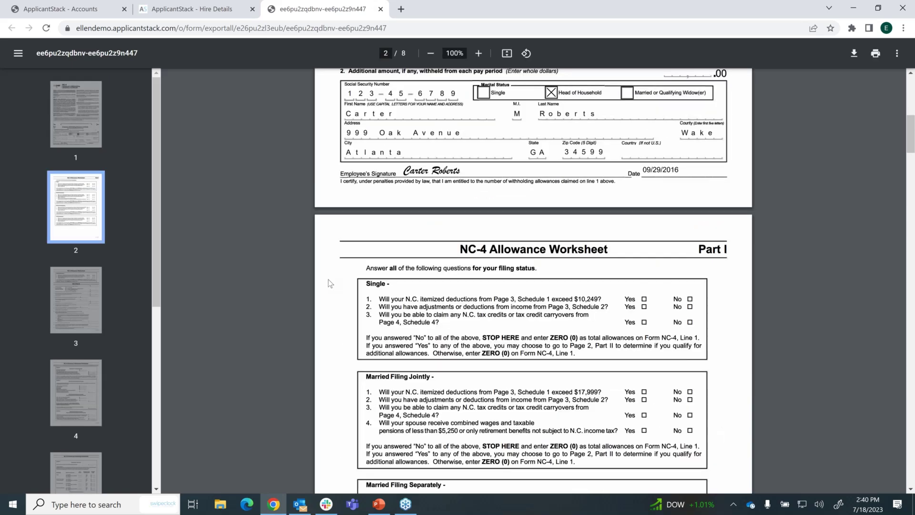
{"action": "scroll", "coordinate": [329, 283], "scroll_direction": "down", "scroll_amount": 12}
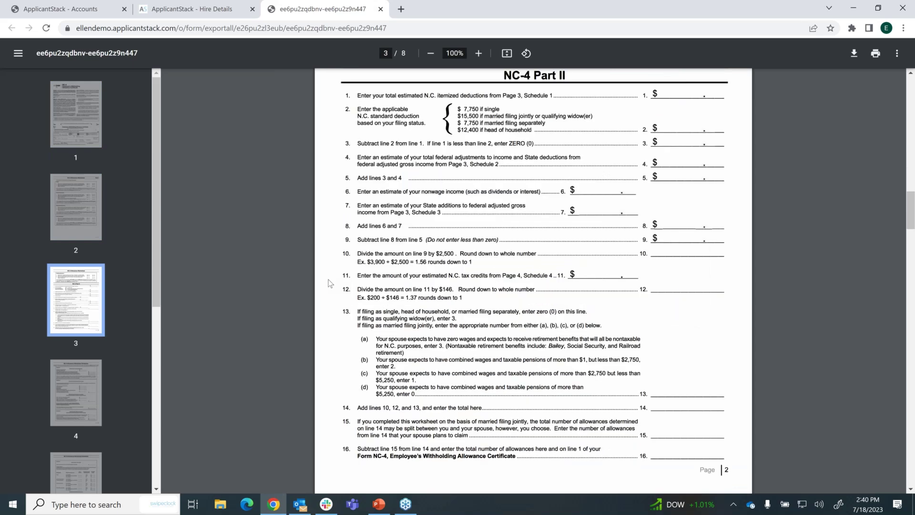
{"action": "scroll", "coordinate": [329, 283], "scroll_direction": "down", "scroll_amount": 15}
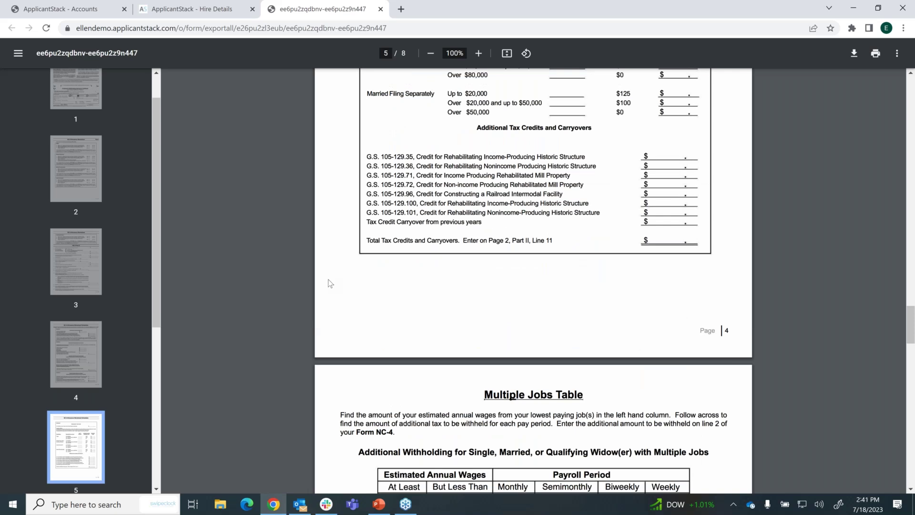
{"action": "right_click", "coordinate": [841, 201]}
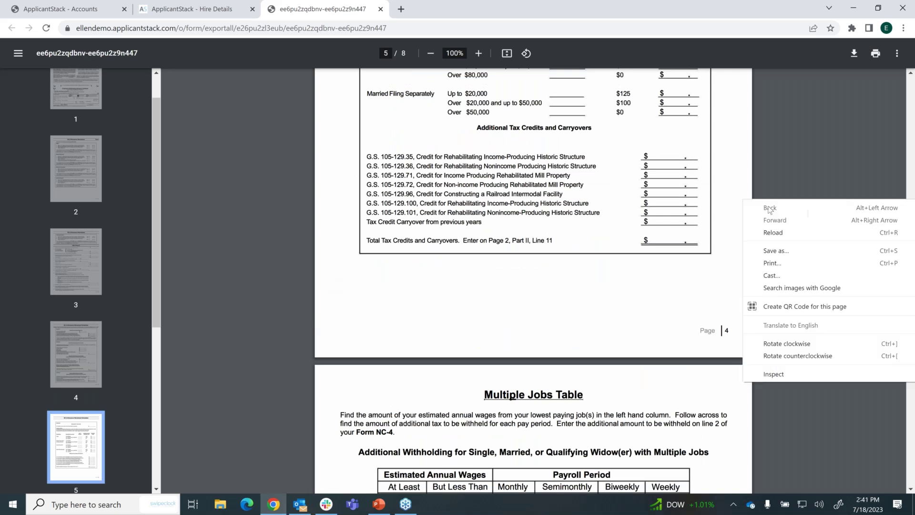
{"action": "left_click", "coordinate": [801, 152]}
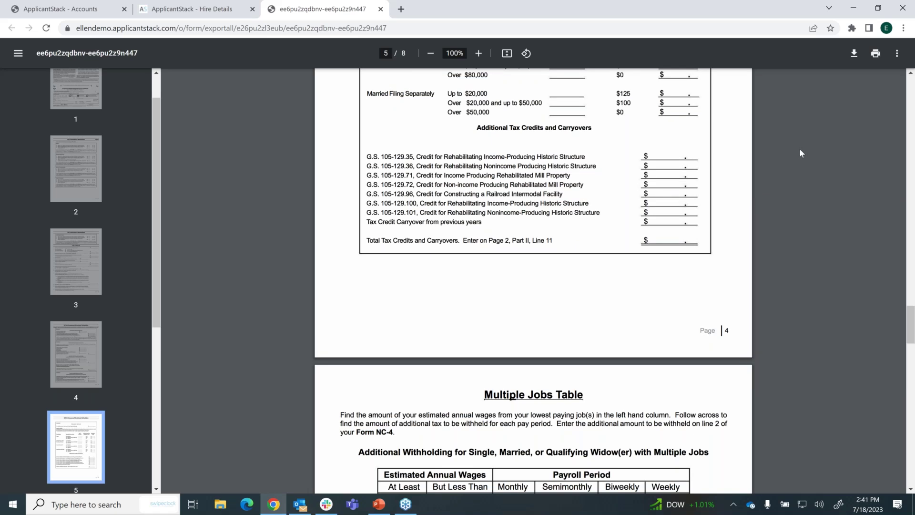
{"action": "left_click", "coordinate": [380, 9]}
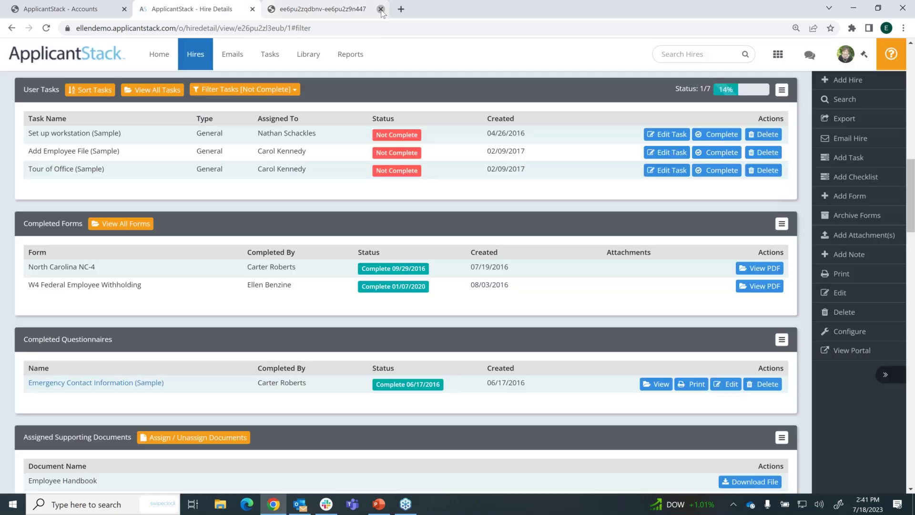
- Return to the home page and open the newest hire's record from the hires list
{"action": "left_click", "coordinate": [166, 58]}
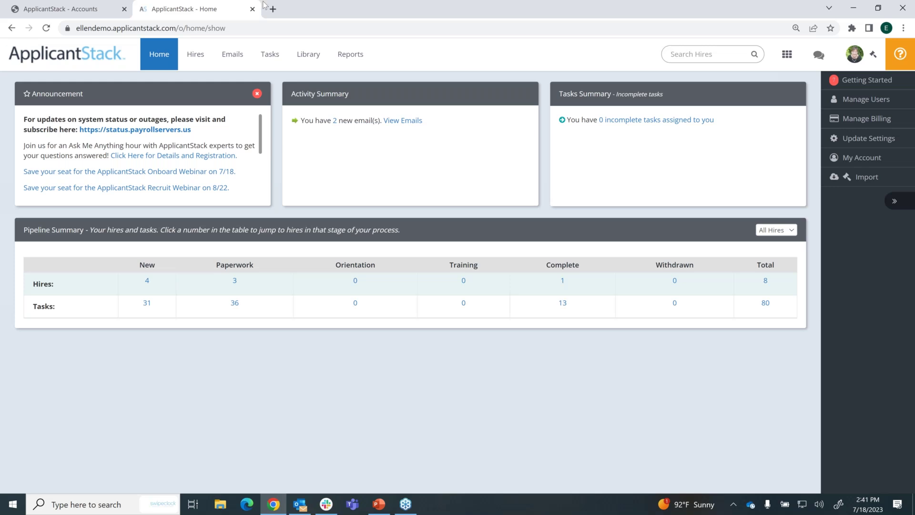
{"action": "left_click", "coordinate": [196, 61]}
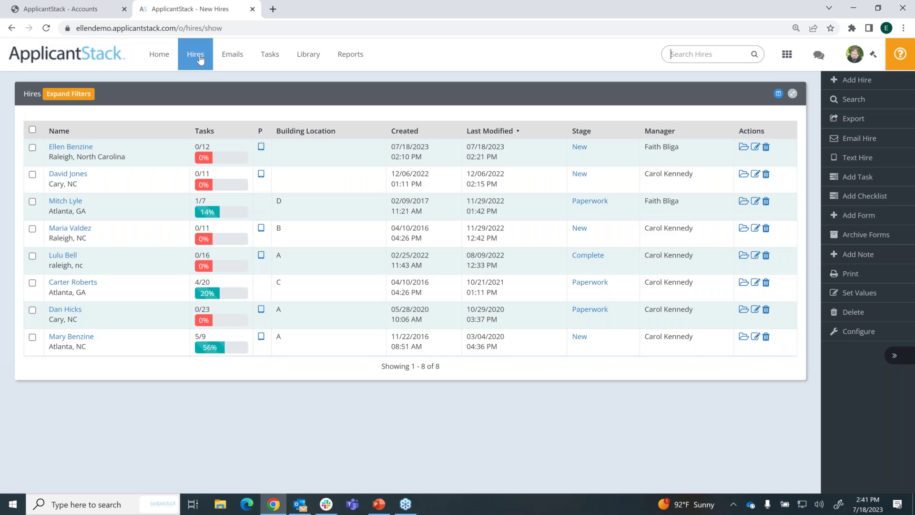
{"action": "left_click", "coordinate": [79, 147]}
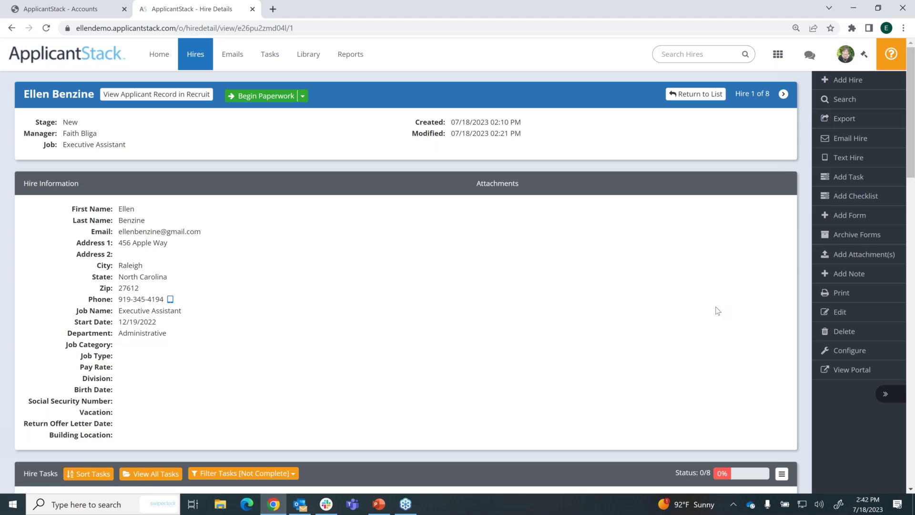
- Review the hire's edit form through Portal Password and System Information without saving, and preview the hire's onboarding portal
{"action": "left_click", "coordinate": [840, 314]}
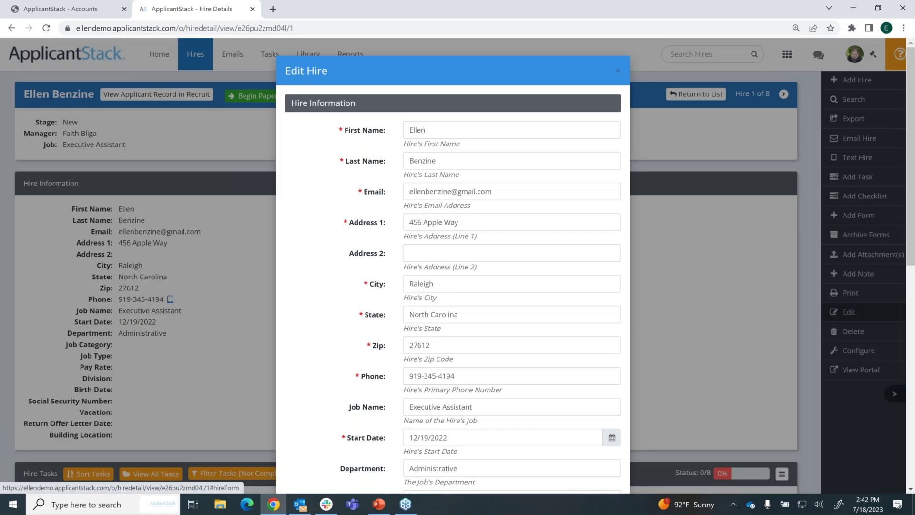
{"action": "scroll", "coordinate": [451, 252], "scroll_direction": "down", "scroll_amount": 2}
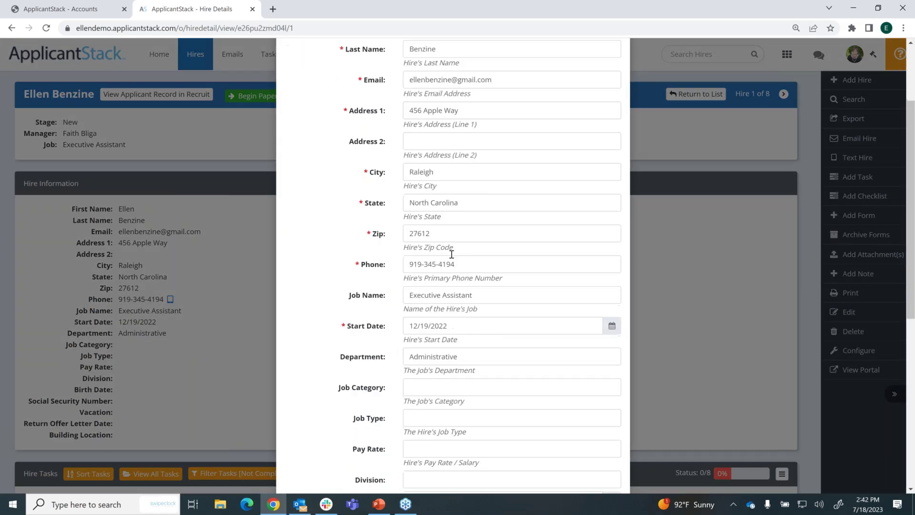
{"action": "scroll", "coordinate": [452, 254], "scroll_direction": "down", "scroll_amount": 6}
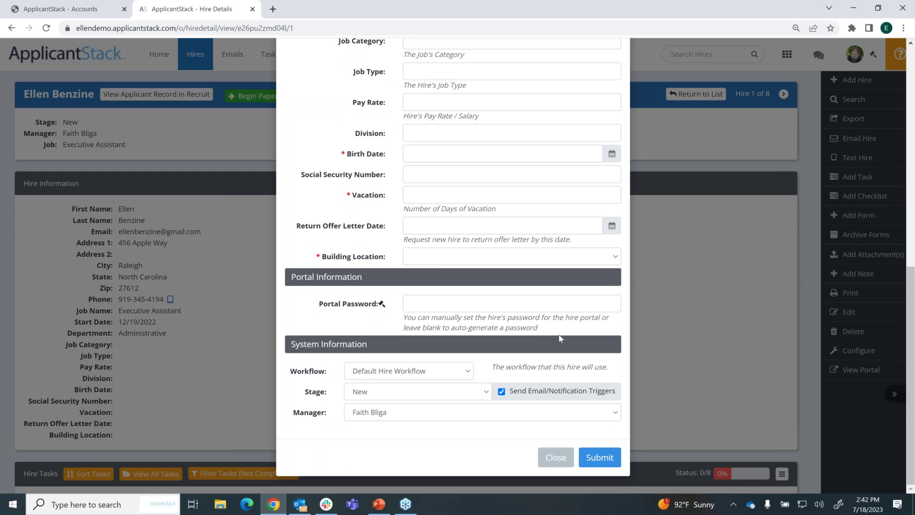
{"action": "left_click", "coordinate": [555, 457]}
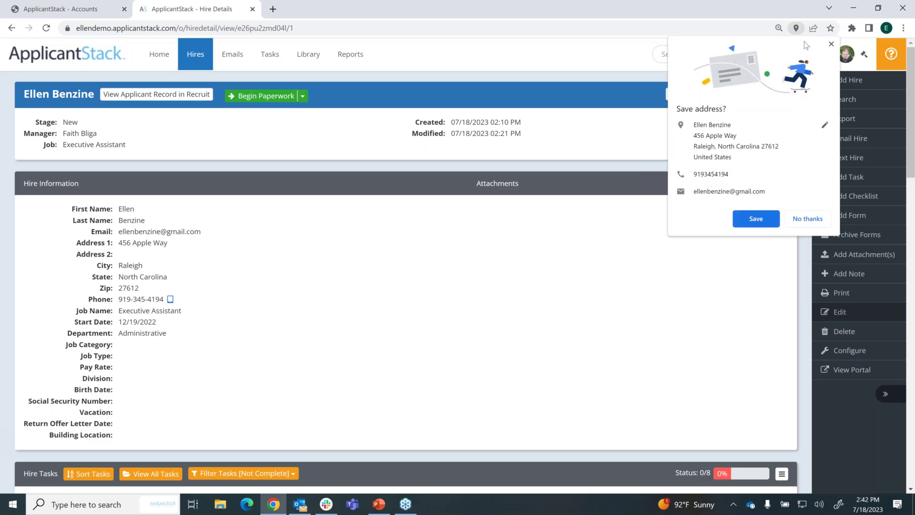
{"action": "left_click", "coordinate": [831, 44]}
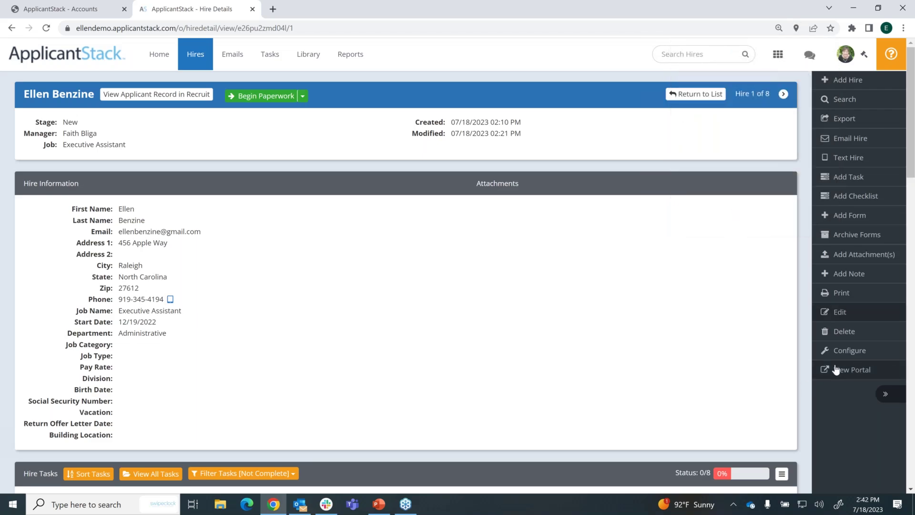
{"action": "left_click", "coordinate": [844, 375]}
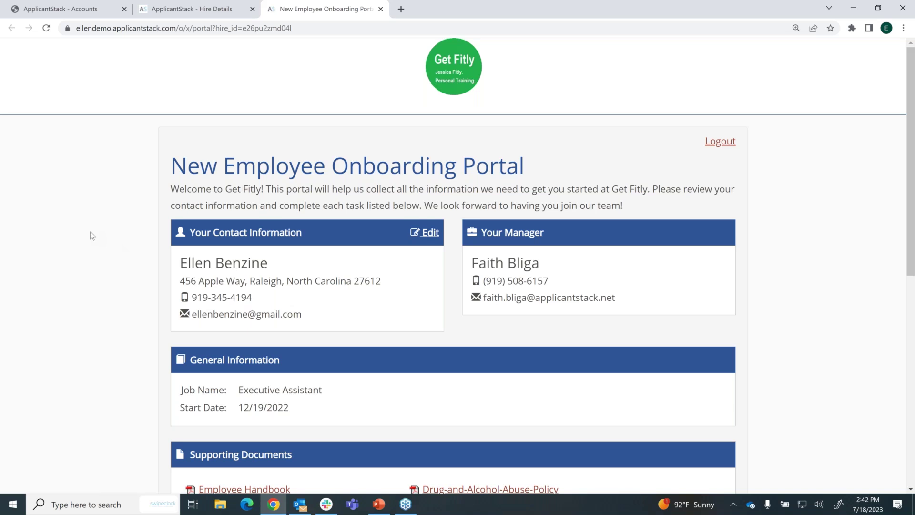
{"action": "left_click", "coordinate": [381, 9]}
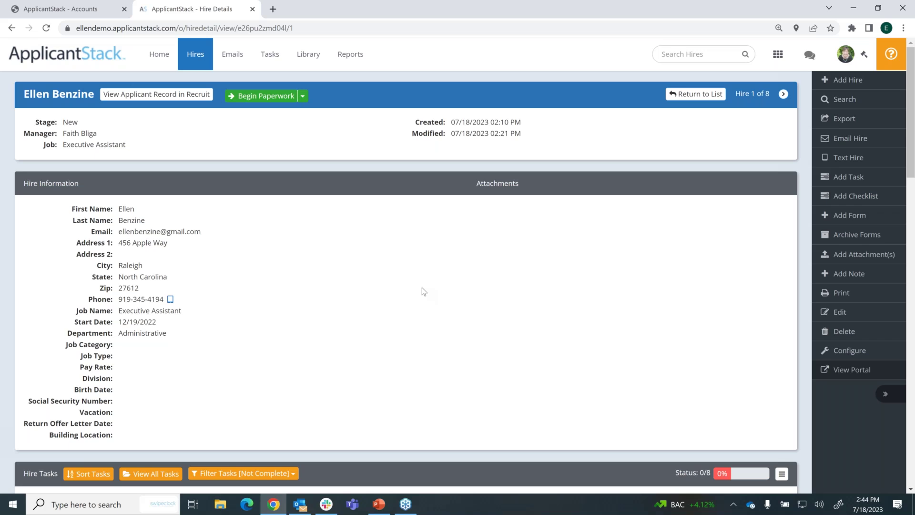
- Browse the Library's form templates and its questionnaires
{"action": "left_click", "coordinate": [310, 56]}
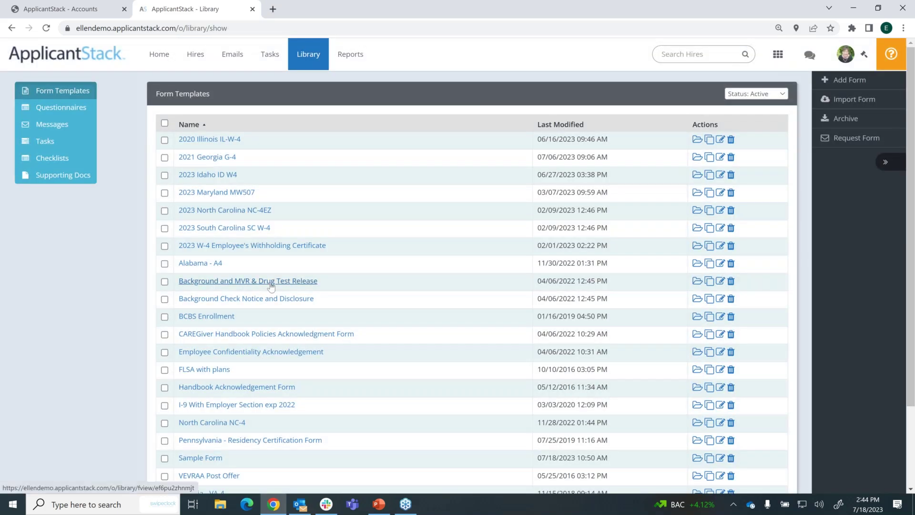
{"action": "scroll", "coordinate": [248, 281], "scroll_direction": "down", "scroll_amount": 2}
{"action": "scroll", "coordinate": [268, 316], "scroll_direction": "up", "scroll_amount": 2}
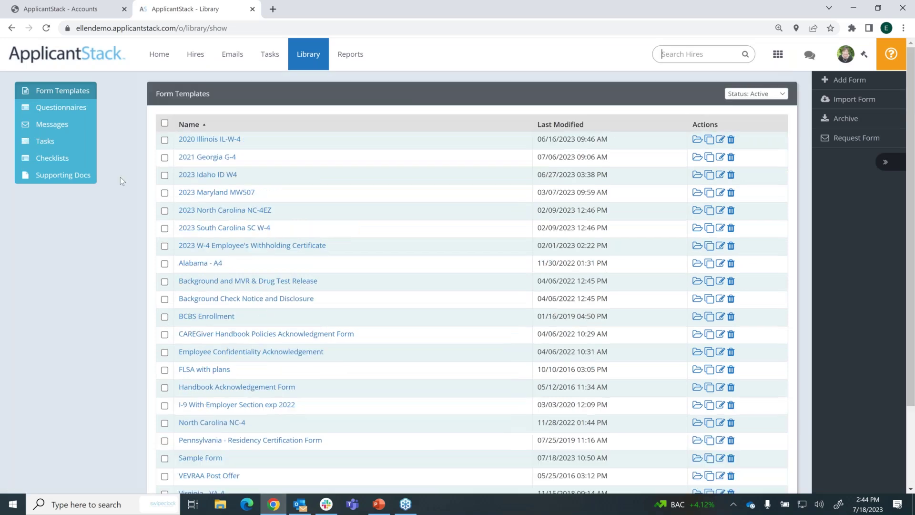
{"action": "left_click", "coordinate": [67, 109]}
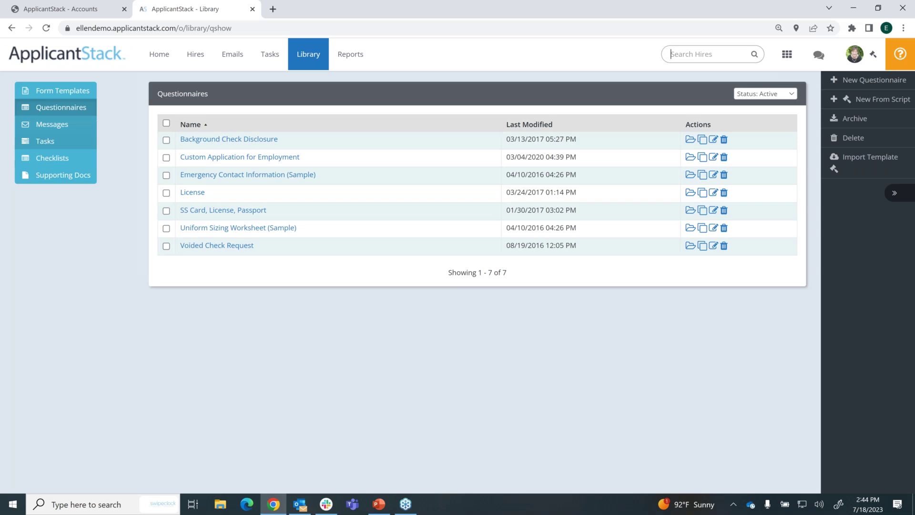
- Return to the home page and highlight the Pipeline Summary stage names from New to Withdrawn
{"action": "left_click", "coordinate": [165, 58]}
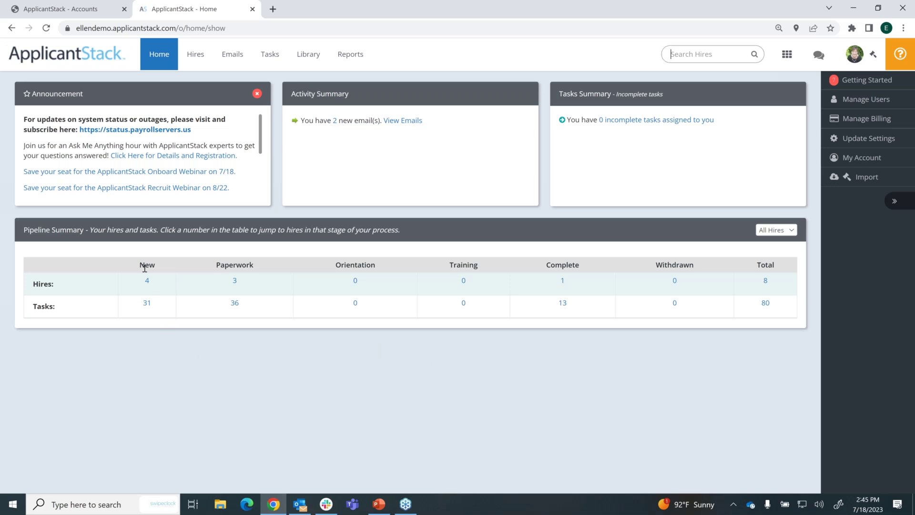
{"action": "left_click_drag", "start_coordinate": [138, 265], "coordinate": [690, 294]}
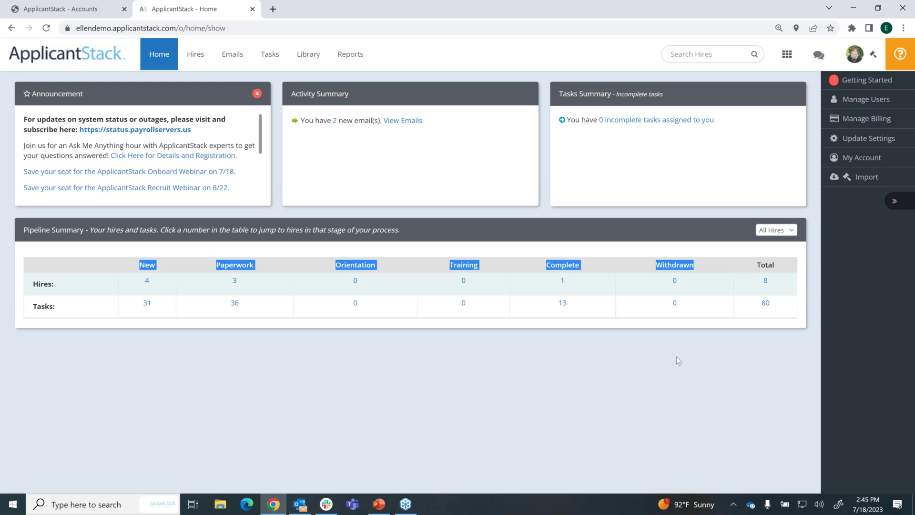
- Highlight the Complete stage name in the Pipeline Summary and open the hires list
{"action": "left_click", "coordinate": [653, 363]}
{"action": "left_click_drag", "start_coordinate": [548, 266], "coordinate": [567, 265]}
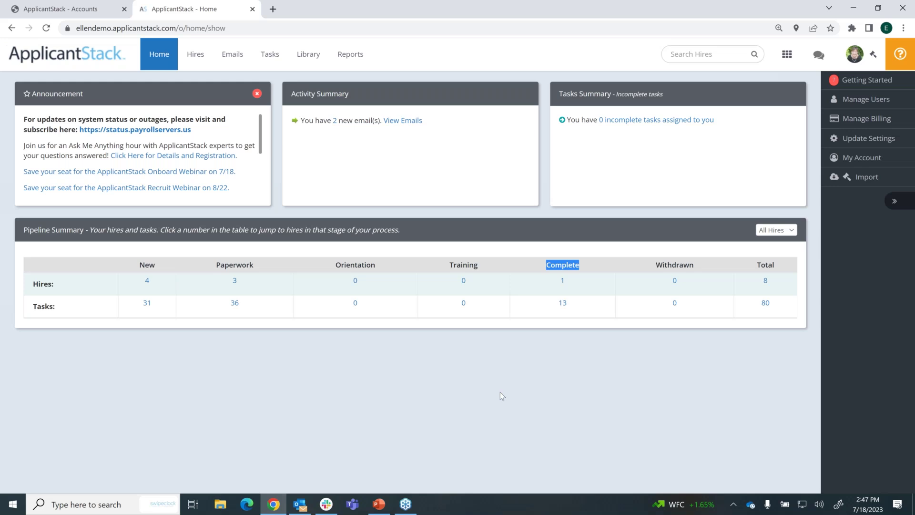
{"action": "left_click", "coordinate": [195, 57]}
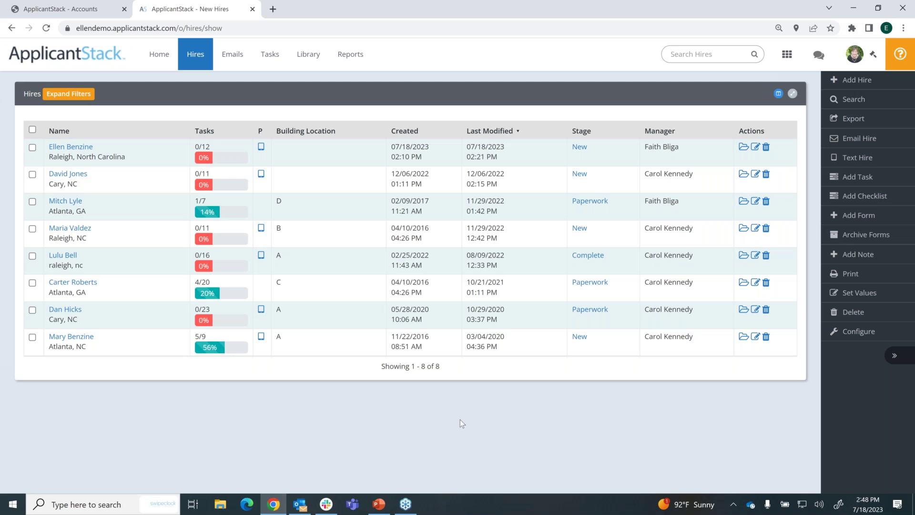
- Open the newest hire's record and view their onboarding portal's supporting documents and tasks
{"action": "left_click", "coordinate": [80, 150]}
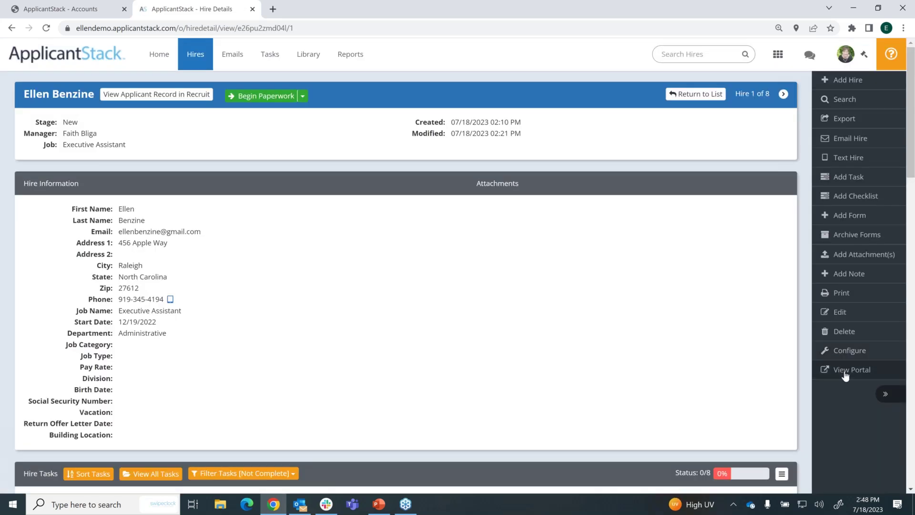
{"action": "left_click", "coordinate": [845, 374]}
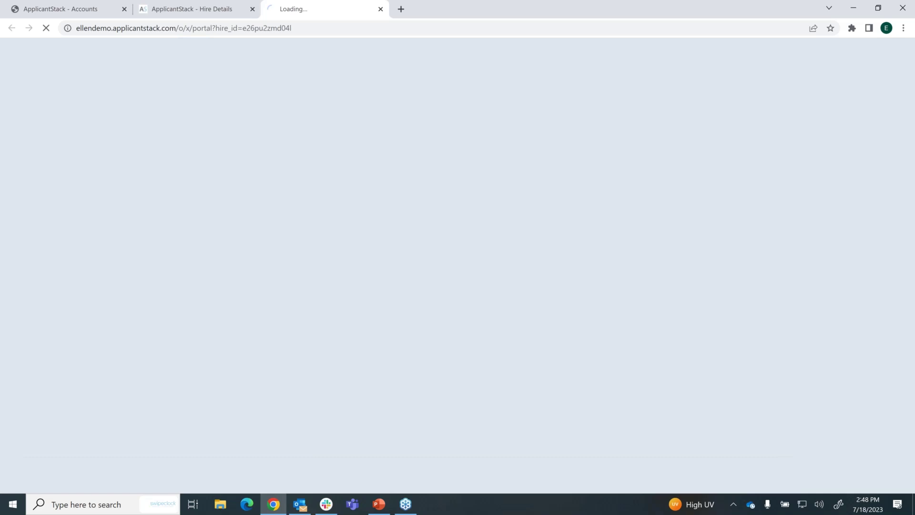
{"action": "scroll", "coordinate": [650, 261], "scroll_direction": "down", "scroll_amount": 8}
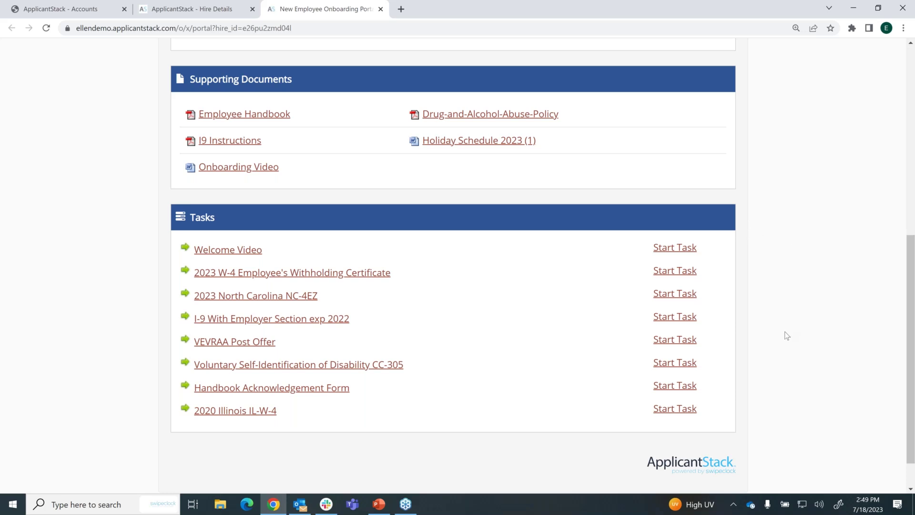
- Start the Handbook Acknowledgement Form task, review it through the signature and date fields without submitting, and close the portal
{"action": "left_click", "coordinate": [660, 388]}
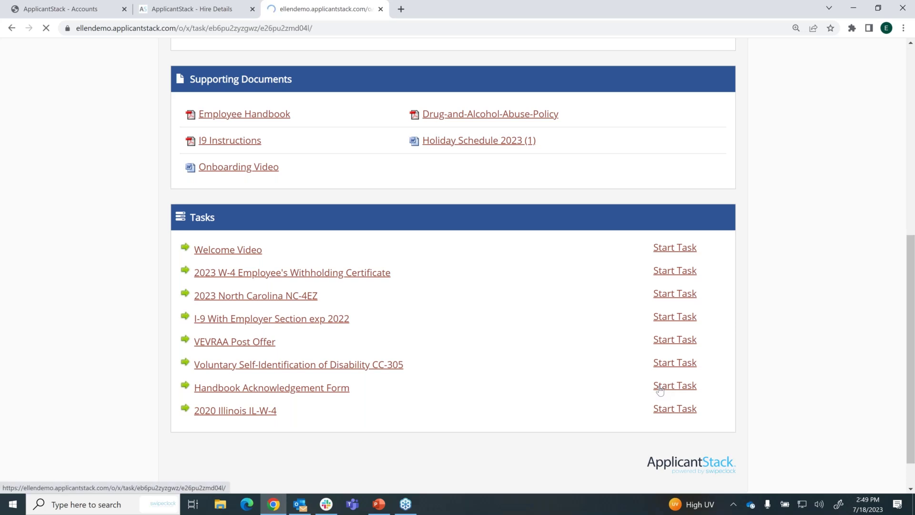
{"action": "scroll", "coordinate": [721, 348], "scroll_direction": "down", "scroll_amount": 15}
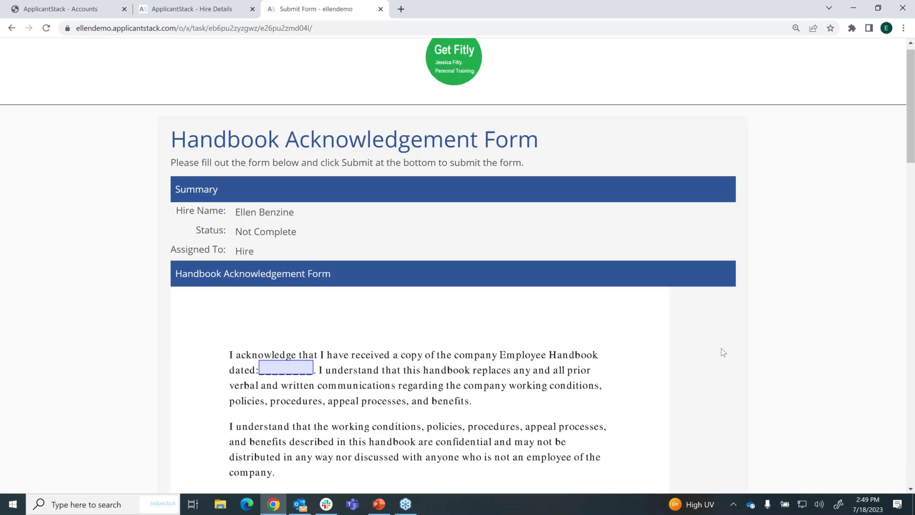
{"action": "scroll", "coordinate": [721, 348], "scroll_direction": "down", "scroll_amount": 4}
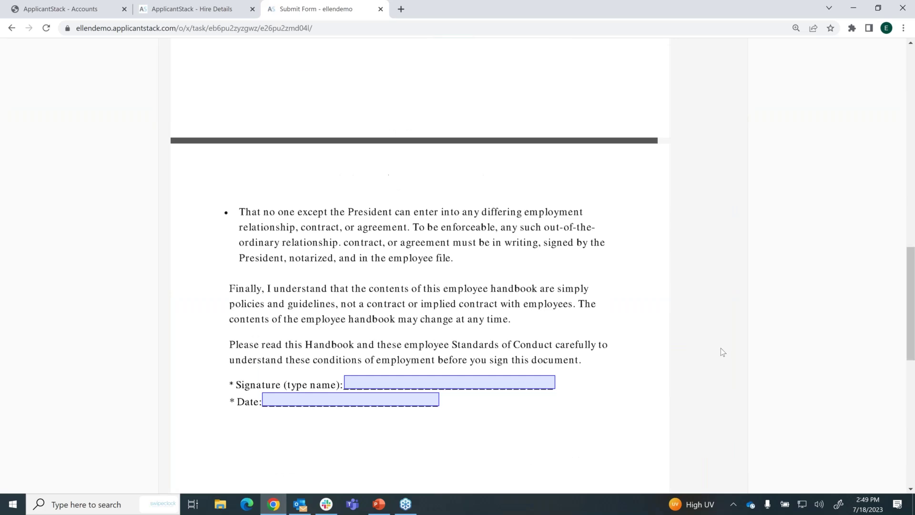
{"action": "scroll", "coordinate": [721, 348], "scroll_direction": "up", "scroll_amount": 19}
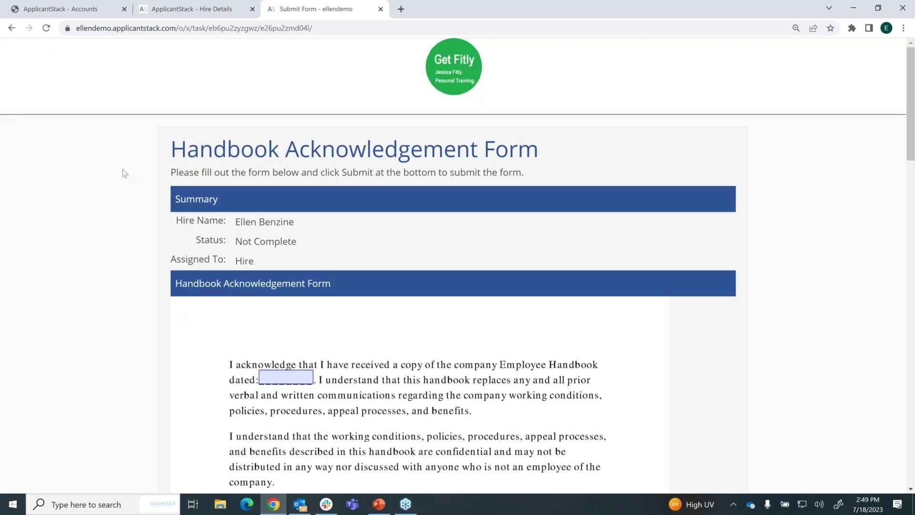
{"action": "scroll", "coordinate": [100, 210], "scroll_direction": "down", "scroll_amount": 1}
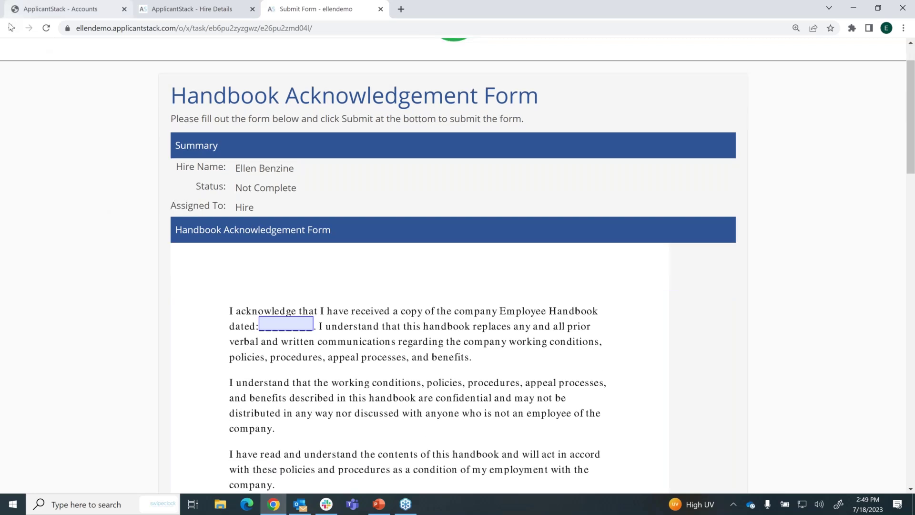
{"action": "left_click", "coordinate": [12, 28]}
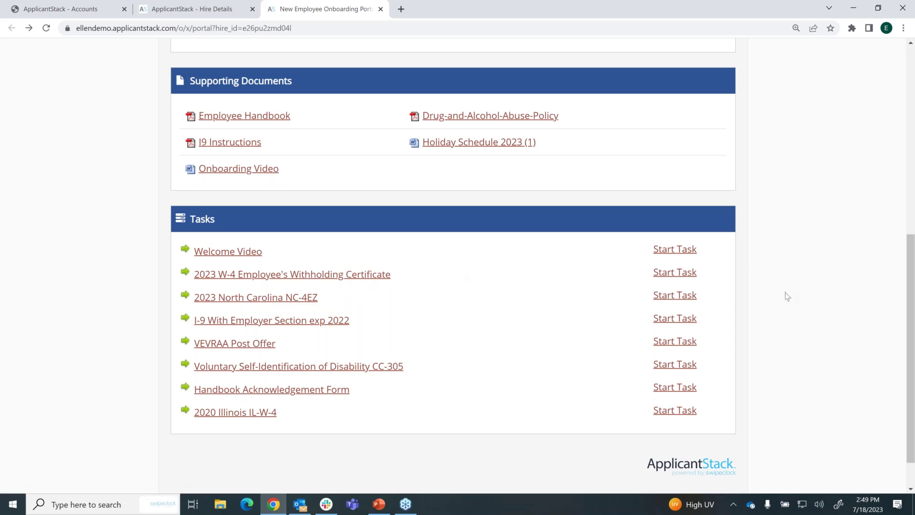
{"action": "scroll", "coordinate": [786, 295], "scroll_direction": "up", "scroll_amount": 8}
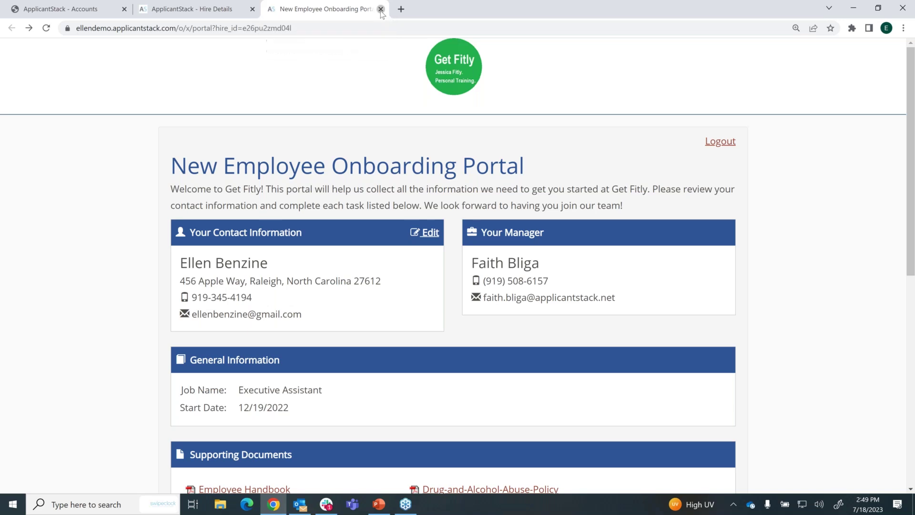
{"action": "left_click", "coordinate": [381, 9]}
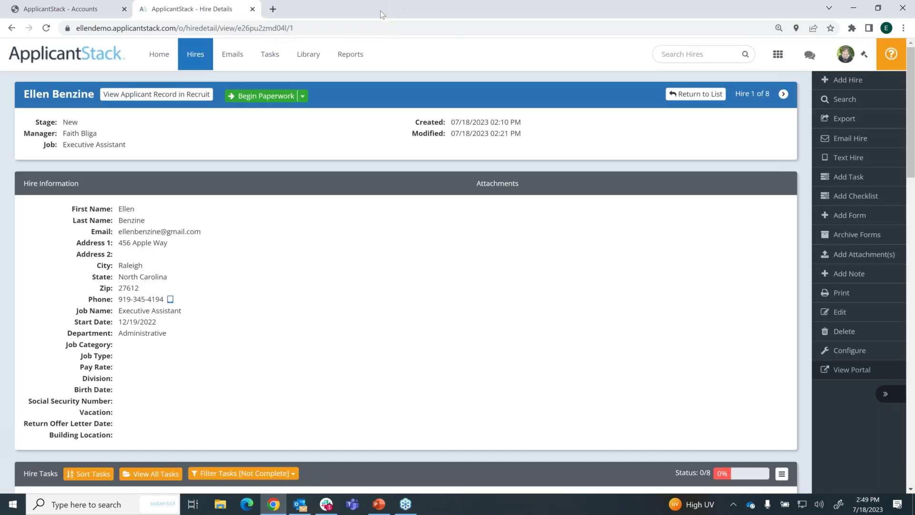
- Glance at the Library's form templates and reopen the newest hire's record from the hires list
{"action": "left_click", "coordinate": [311, 58]}
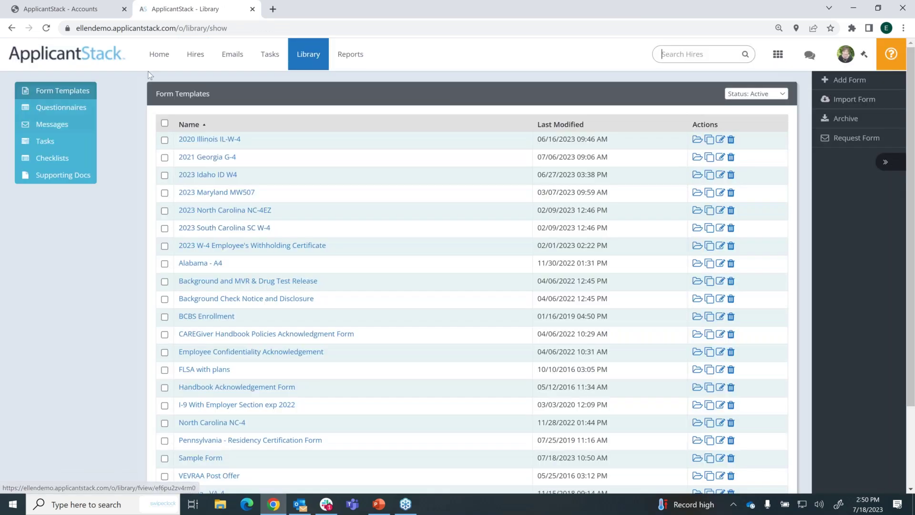
{"action": "left_click", "coordinate": [193, 58]}
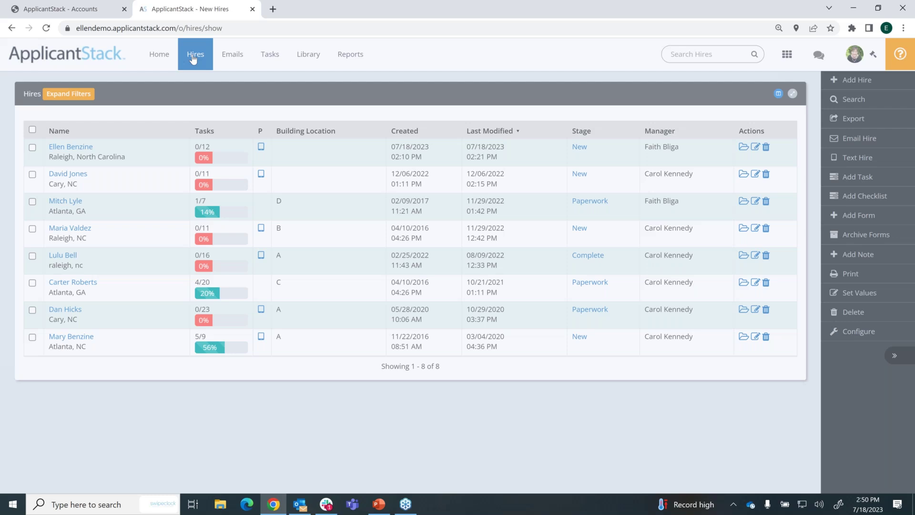
{"action": "left_click", "coordinate": [81, 150]}
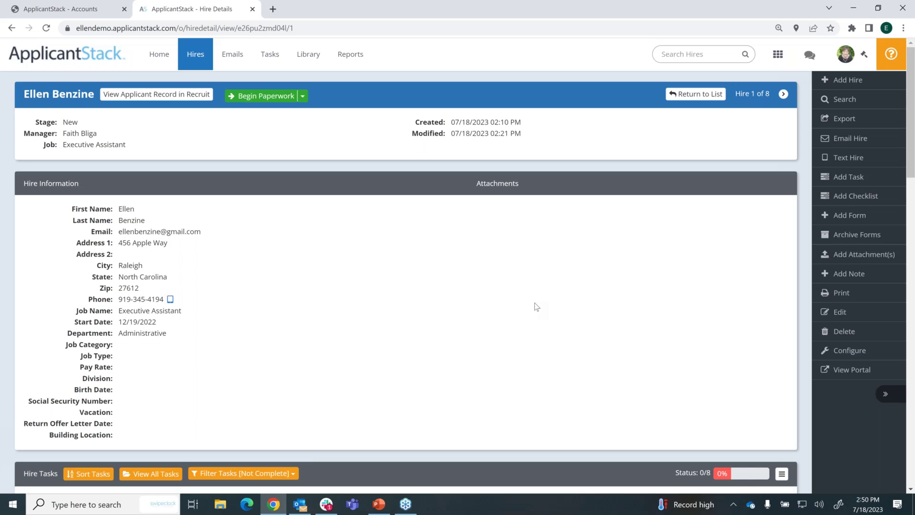
- Review the hire's Assigned Supporting Documents and the Assign / Unassign Documents selection without changing it
{"action": "scroll", "coordinate": [537, 306], "scroll_direction": "down", "scroll_amount": 10}
{"action": "scroll", "coordinate": [534, 303], "scroll_direction": "down", "scroll_amount": 3}
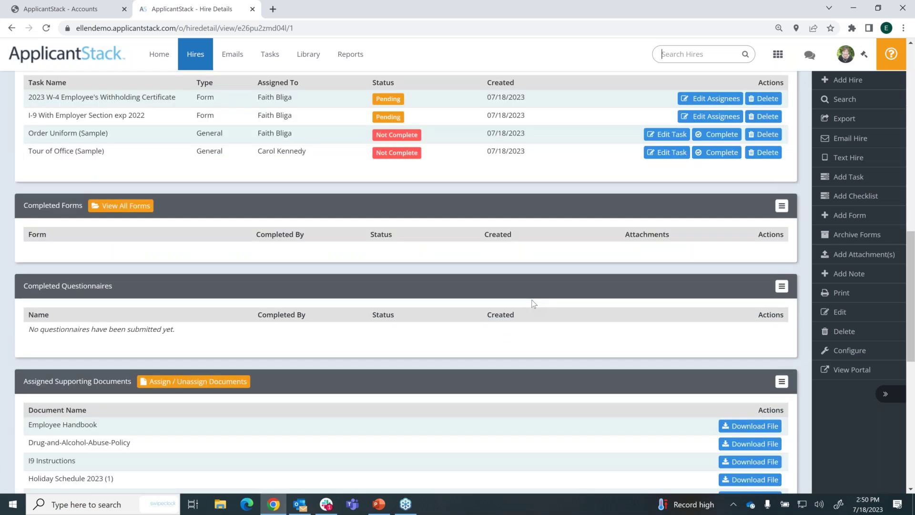
{"action": "scroll", "coordinate": [533, 303], "scroll_direction": "down", "scroll_amount": 3}
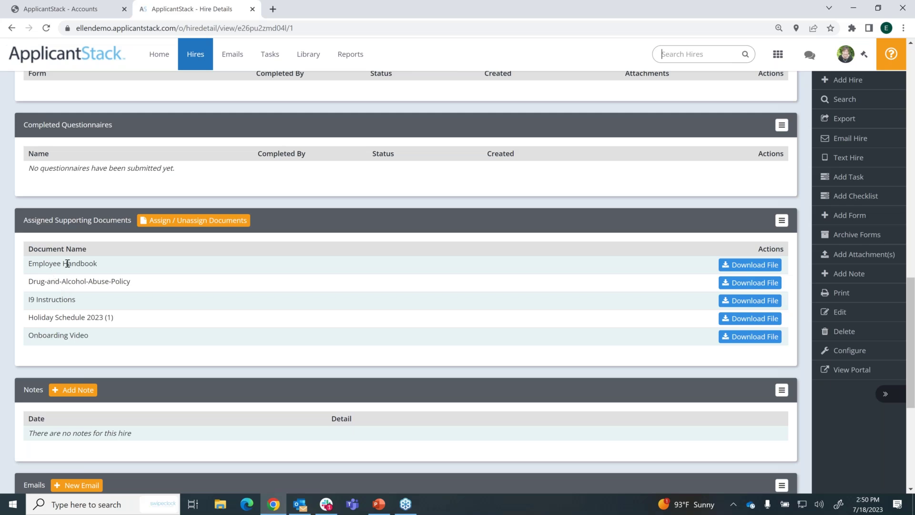
{"action": "left_click", "coordinate": [224, 221]}
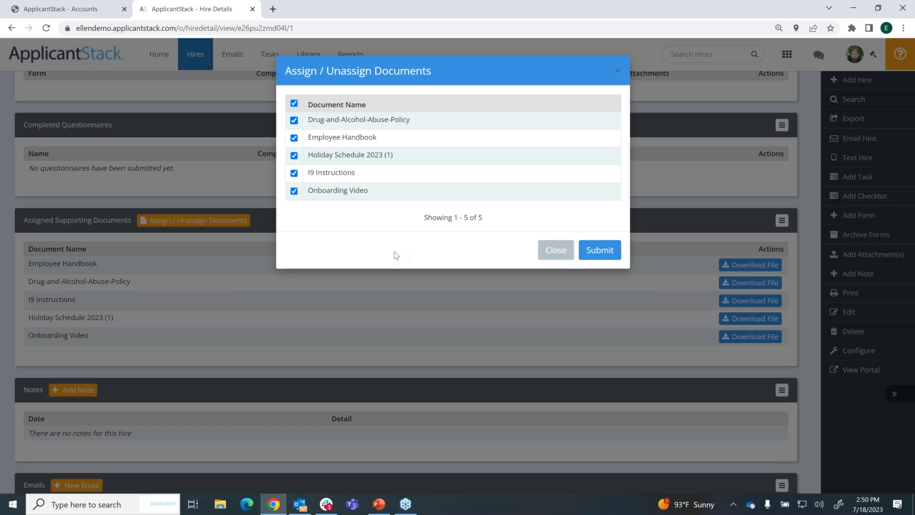
{"action": "left_click", "coordinate": [556, 254]}
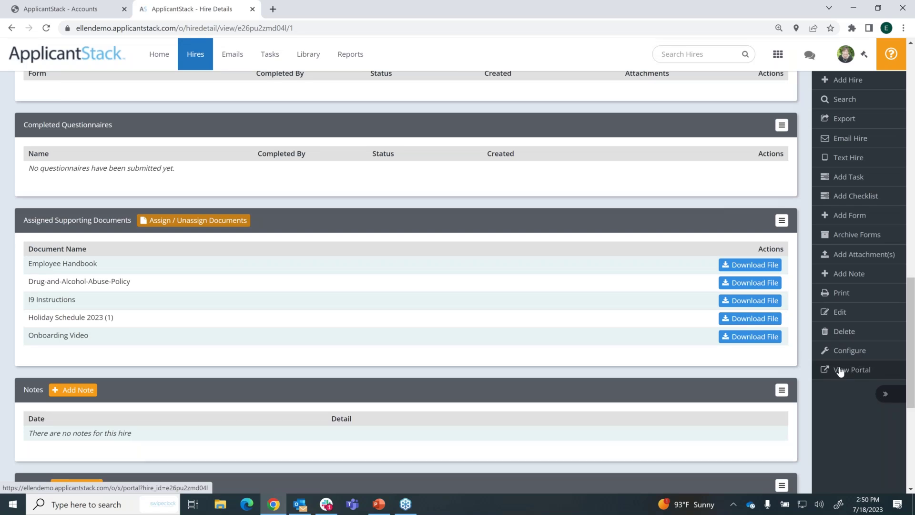
{"action": "scroll", "coordinate": [433, 274], "scroll_direction": "up", "scroll_amount": 15}
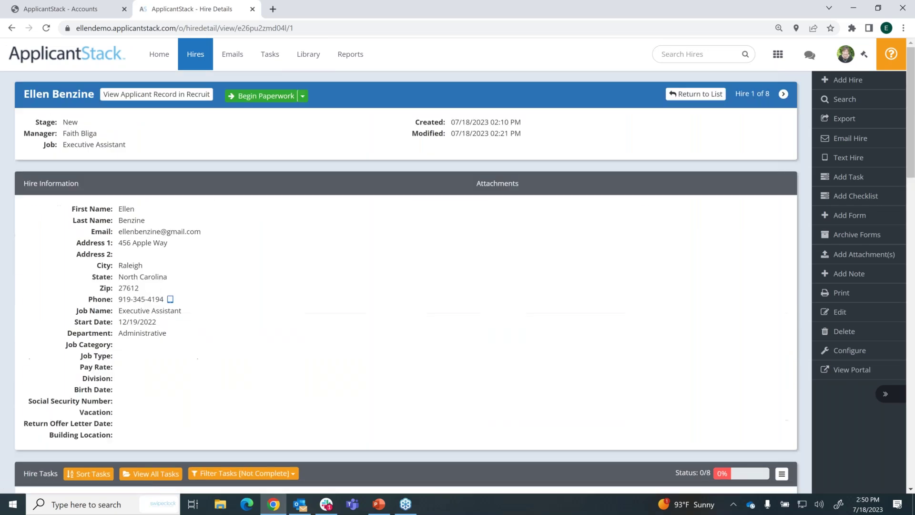
- Open the Library's Add Form page and highlight the supported PDF file format
{"action": "left_click", "coordinate": [308, 55]}
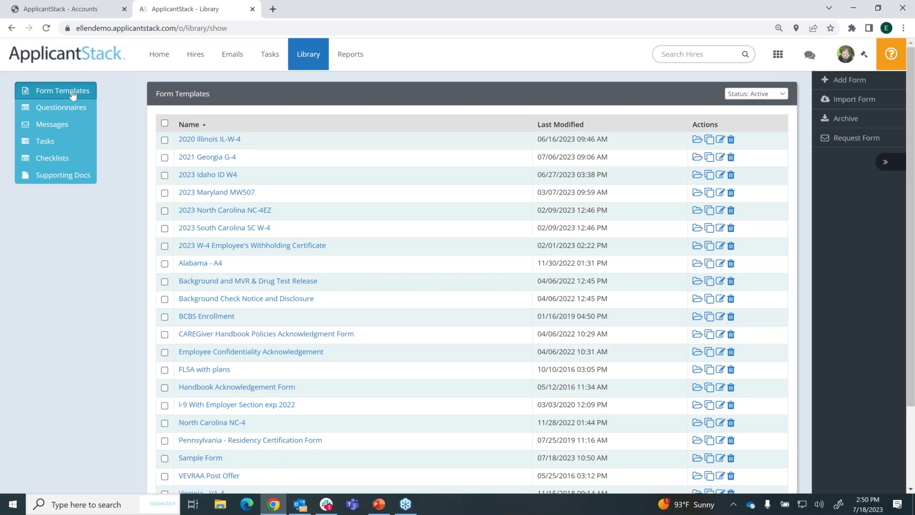
{"action": "left_click", "coordinate": [842, 81]}
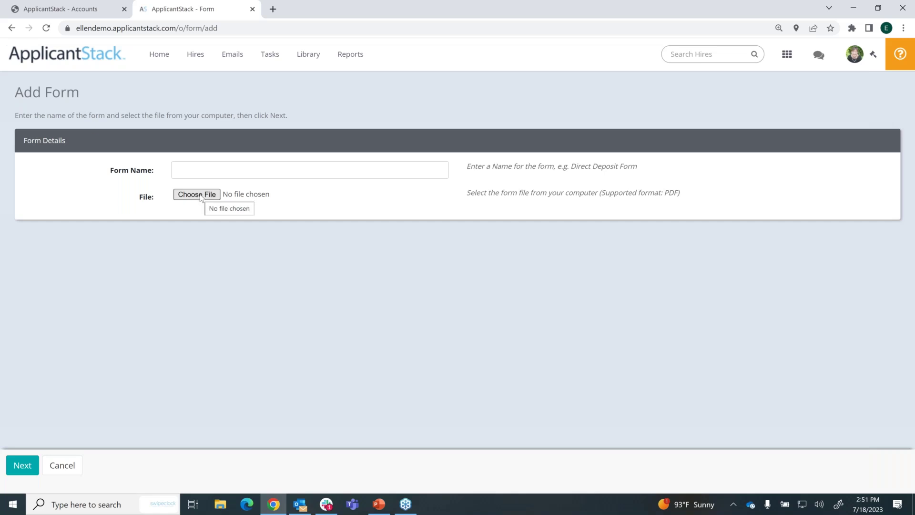
{"action": "left_click_drag", "start_coordinate": [604, 191], "coordinate": [714, 195]}
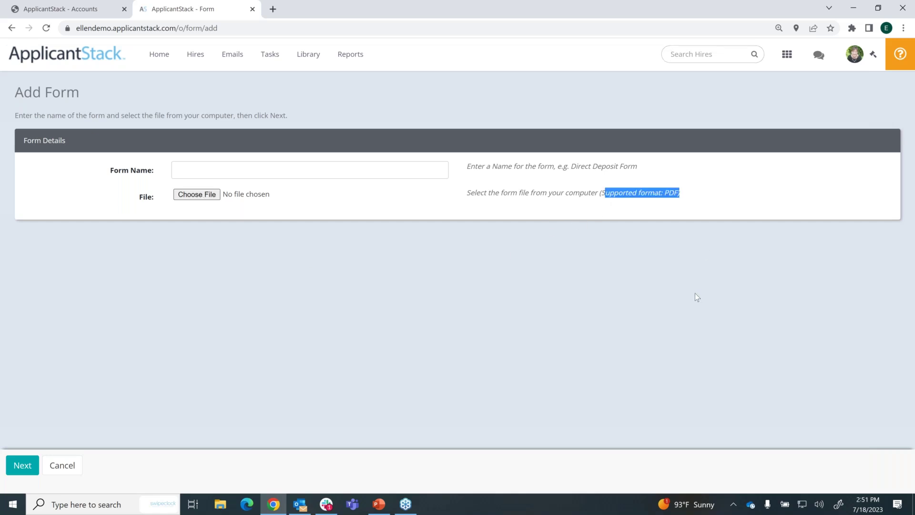
- View the Library's supporting documents and open the Upload Document page for adding new ones
{"action": "left_click", "coordinate": [309, 55]}
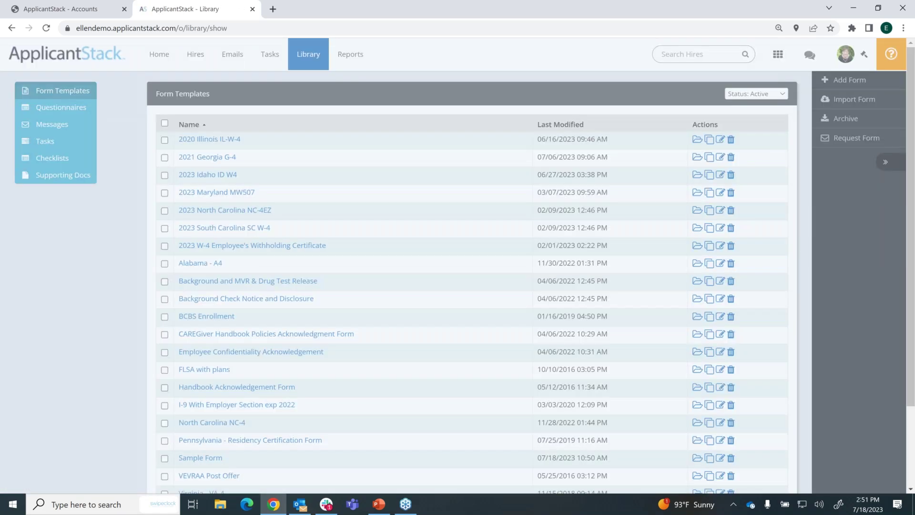
{"action": "left_click", "coordinate": [53, 176]}
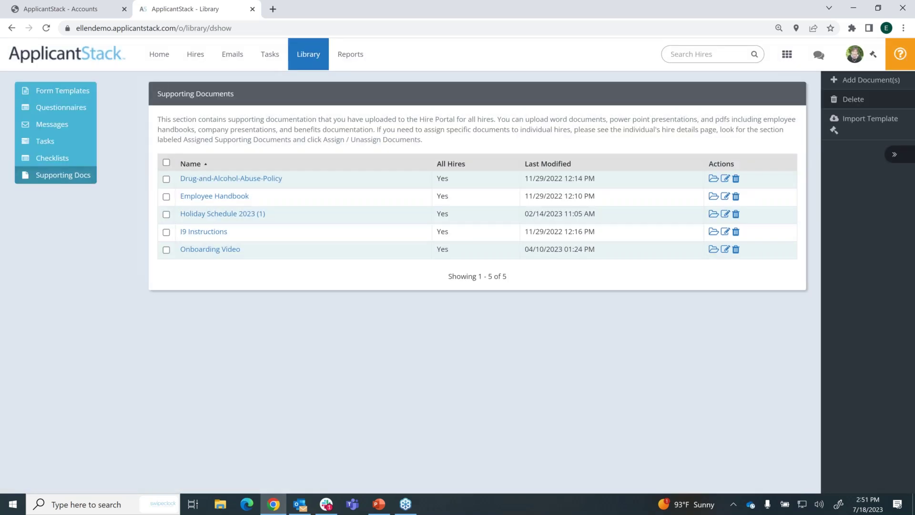
{"action": "left_click", "coordinate": [865, 85]}
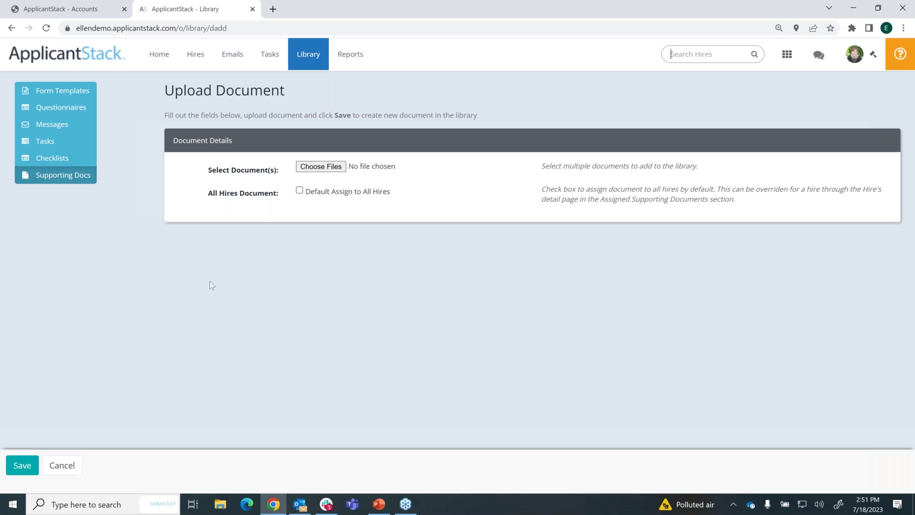
- Return to the home page and switch to the Recruiting product
{"action": "left_click", "coordinate": [160, 56]}
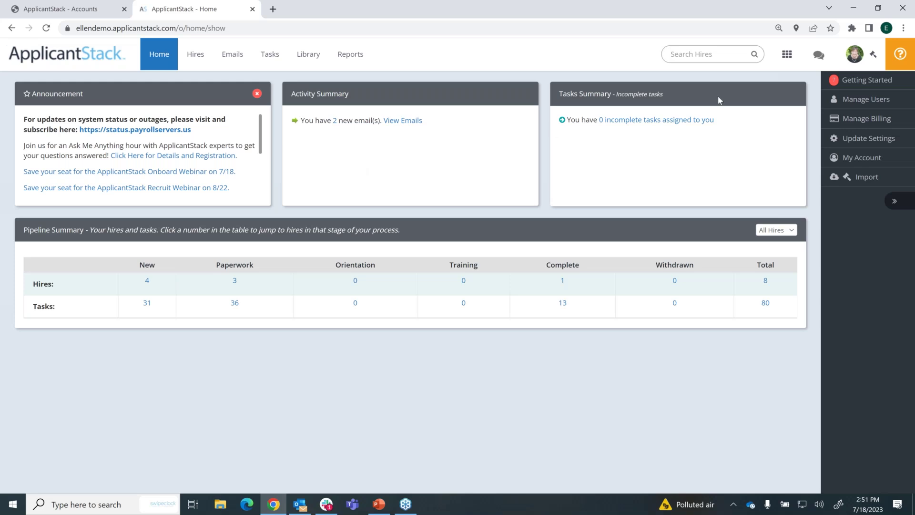
{"action": "left_click", "coordinate": [788, 56]}
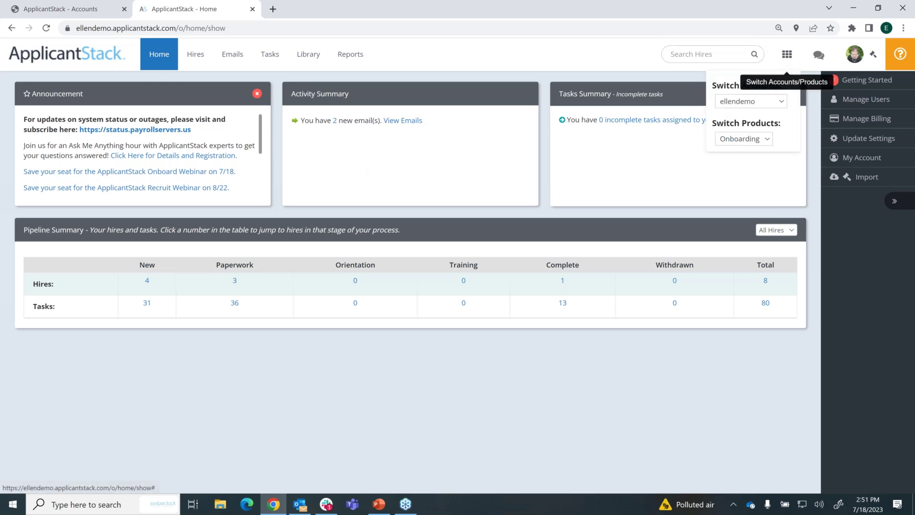
{"action": "left_click", "coordinate": [768, 142]}
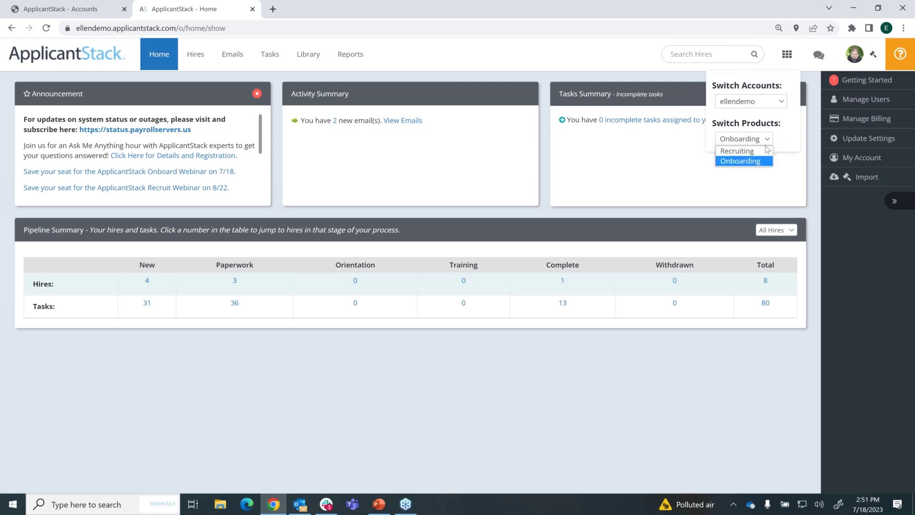
{"action": "left_click", "coordinate": [765, 155]}
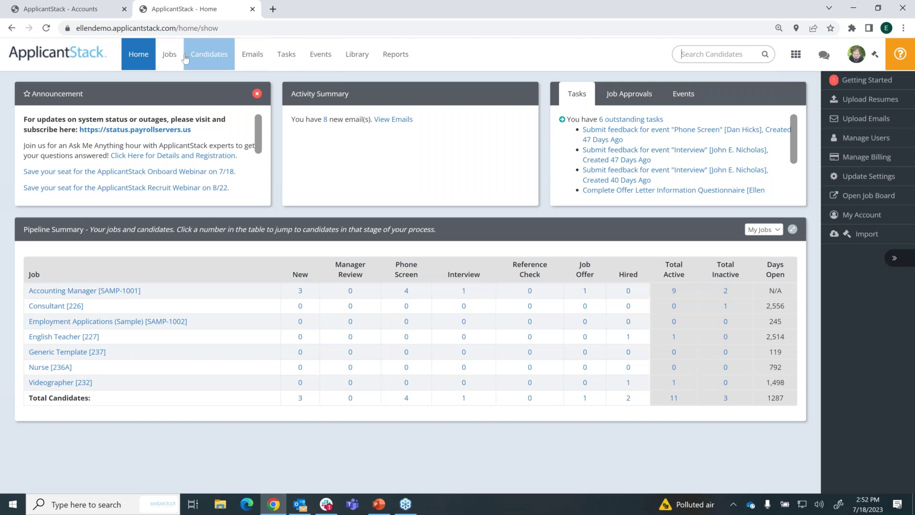
- In the candidates list, choose Hired as the stage for the Interview-stage Accounting Manager candidate, and close the dialog without submitting
{"action": "left_click", "coordinate": [211, 60]}
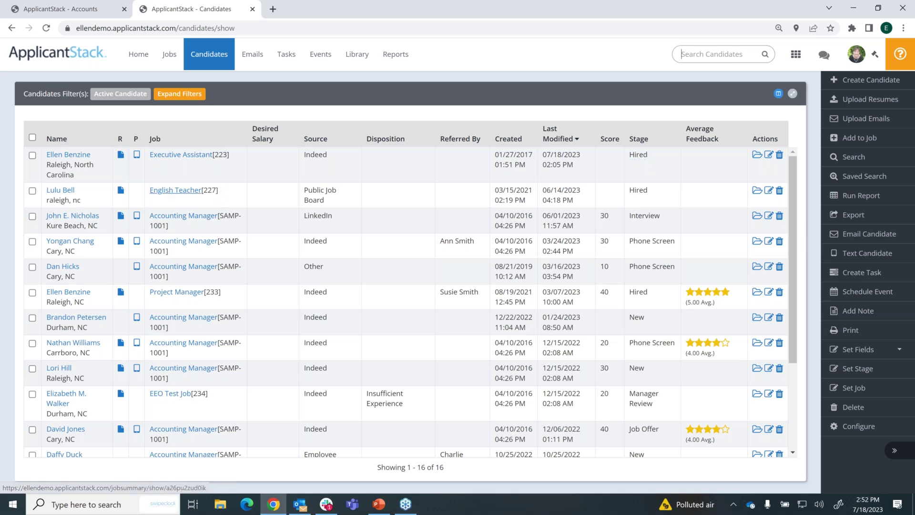
{"action": "left_click", "coordinate": [653, 219]}
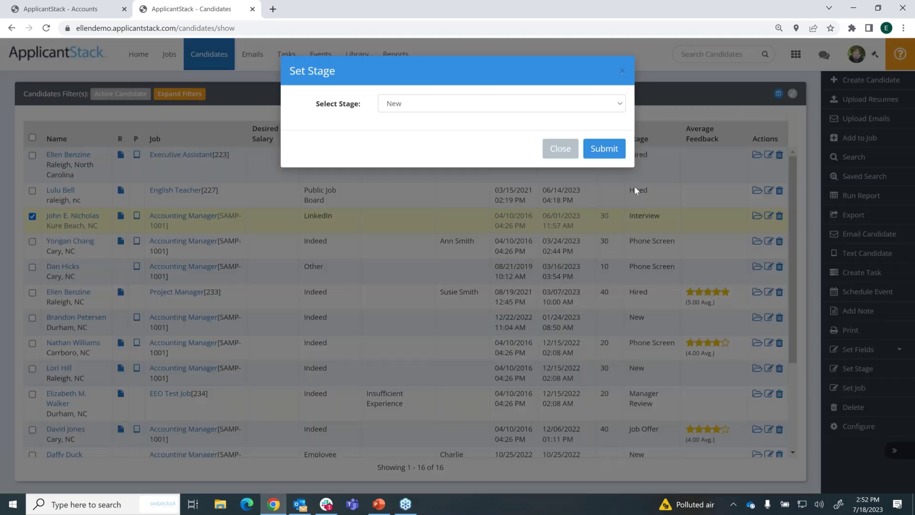
{"action": "left_click", "coordinate": [621, 105]}
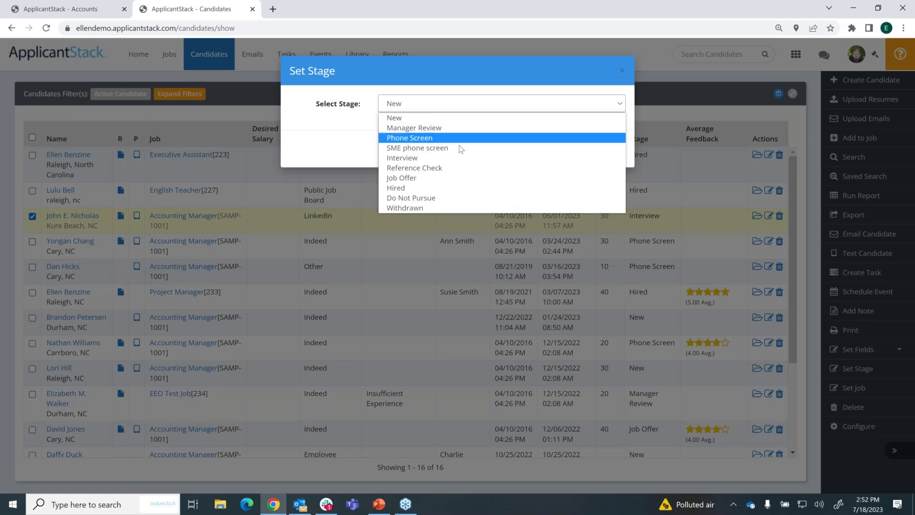
{"action": "left_click", "coordinate": [397, 188]}
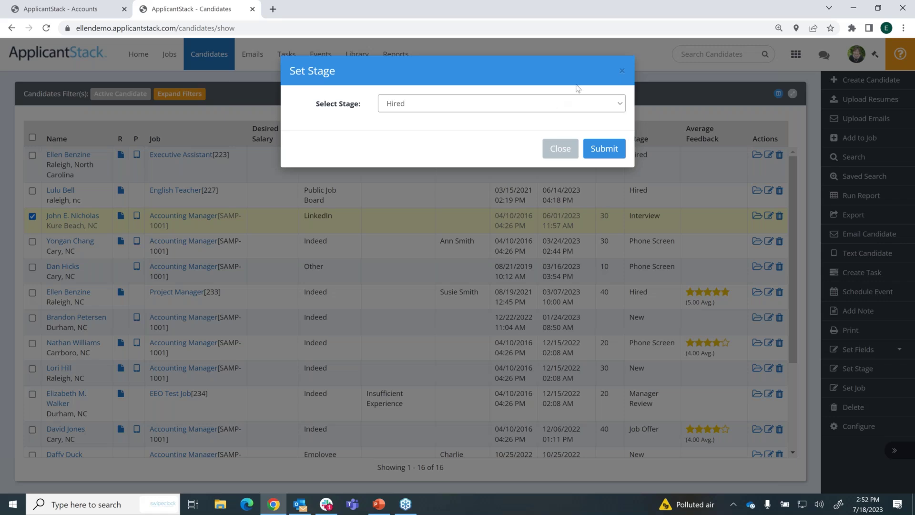
{"action": "left_click", "coordinate": [560, 150]}
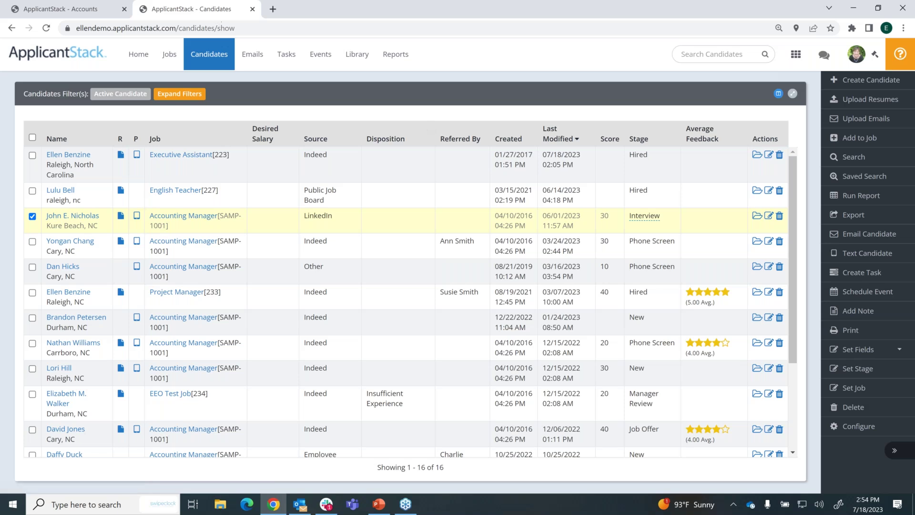
- Return to the home page and switch to the Onboarding product
{"action": "left_click", "coordinate": [135, 56]}
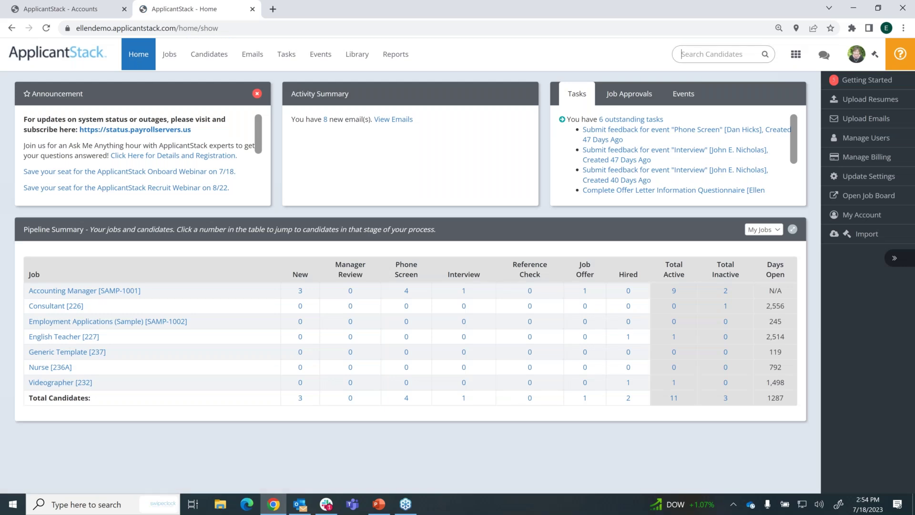
{"action": "left_click", "coordinate": [802, 63]}
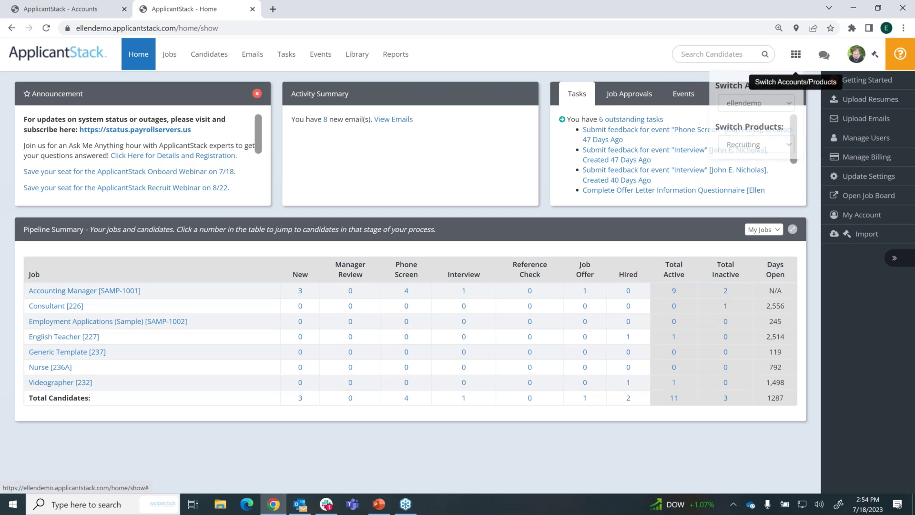
{"action": "left_click", "coordinate": [792, 145]}
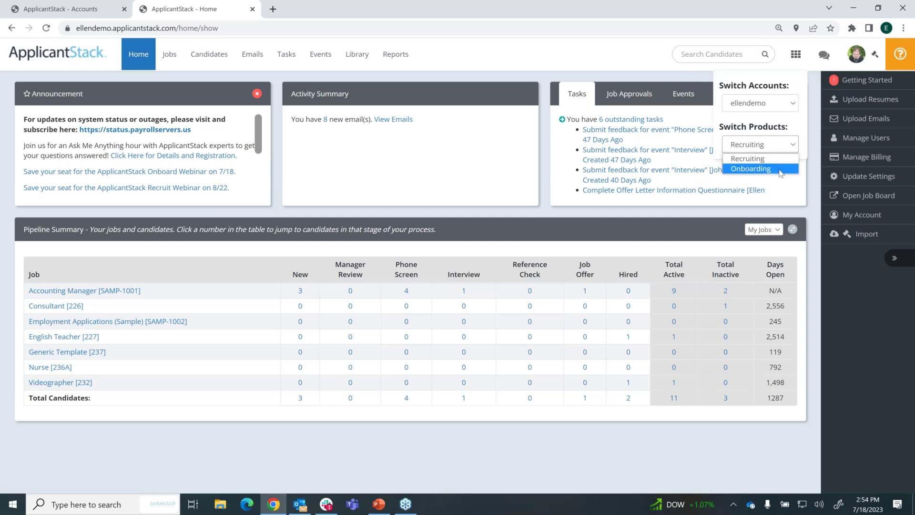
{"action": "left_click", "coordinate": [781, 169]}
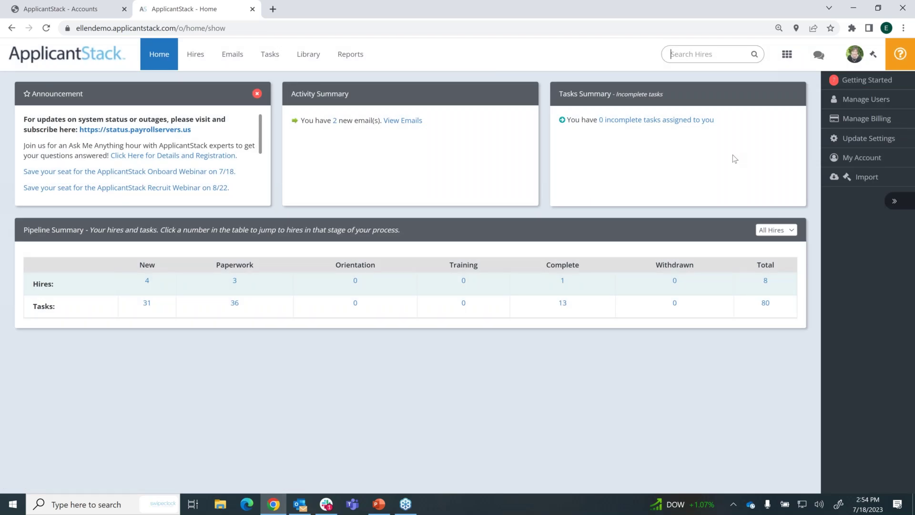
- Open the Hire Workflow Stages configuration from the account setup and highlight the Withdrawn stage
{"action": "left_click", "coordinate": [859, 56]}
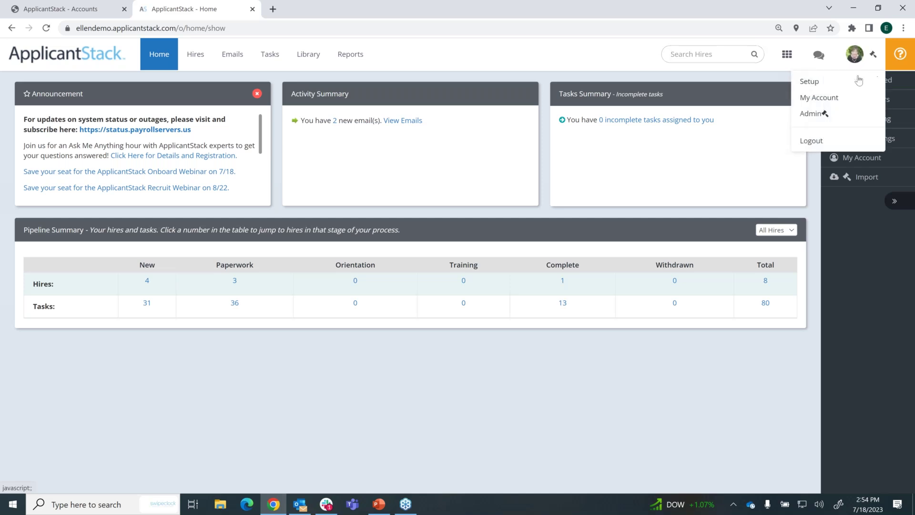
{"action": "left_click", "coordinate": [810, 82]}
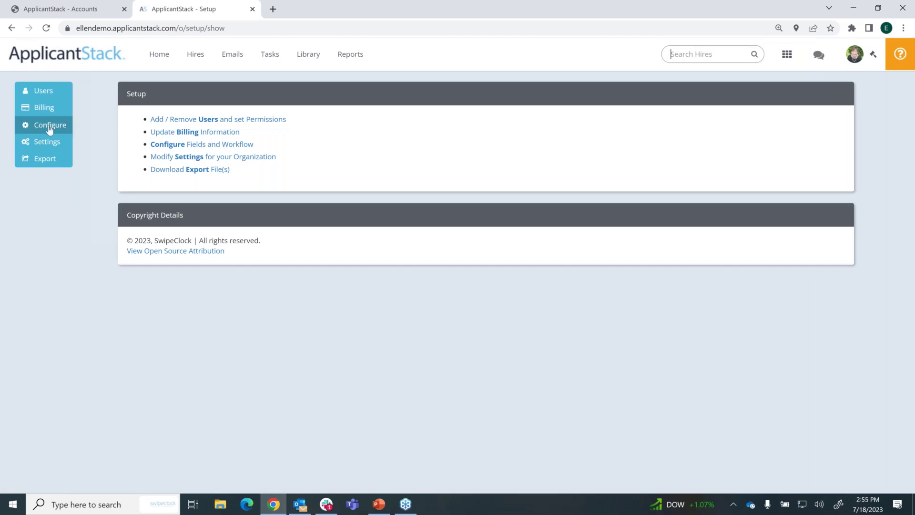
{"action": "left_click", "coordinate": [50, 128]}
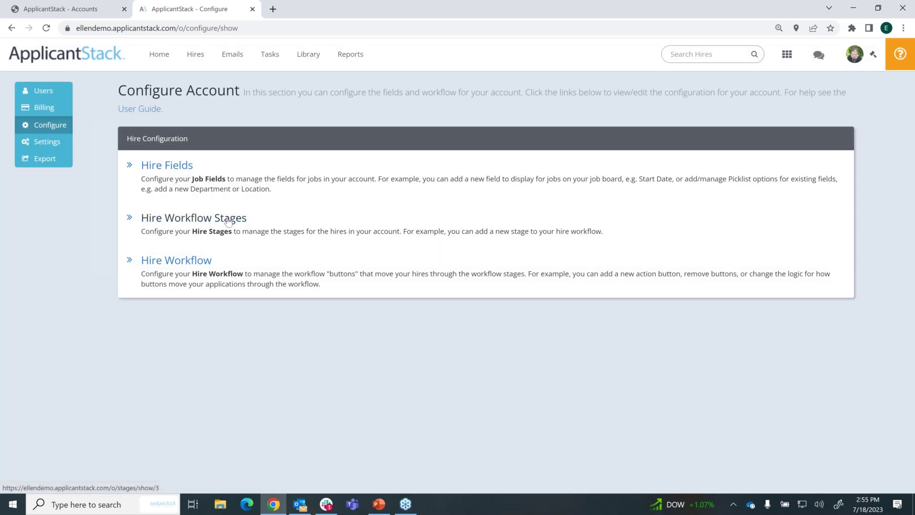
{"action": "left_click", "coordinate": [229, 220]}
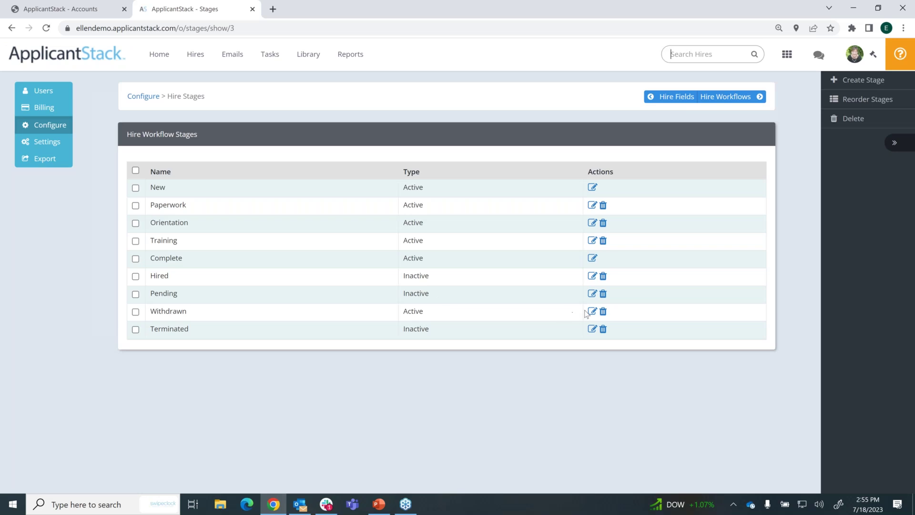
{"action": "double_click", "coordinate": [188, 312]}
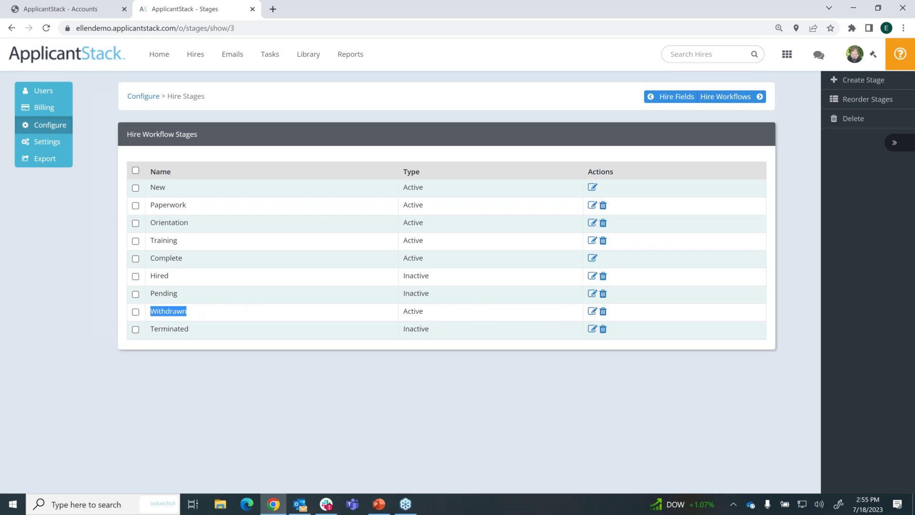
- Edit the Withdrawn stage to turn off Is Active, and leave for the home page without saving
{"action": "left_click", "coordinate": [591, 312]}
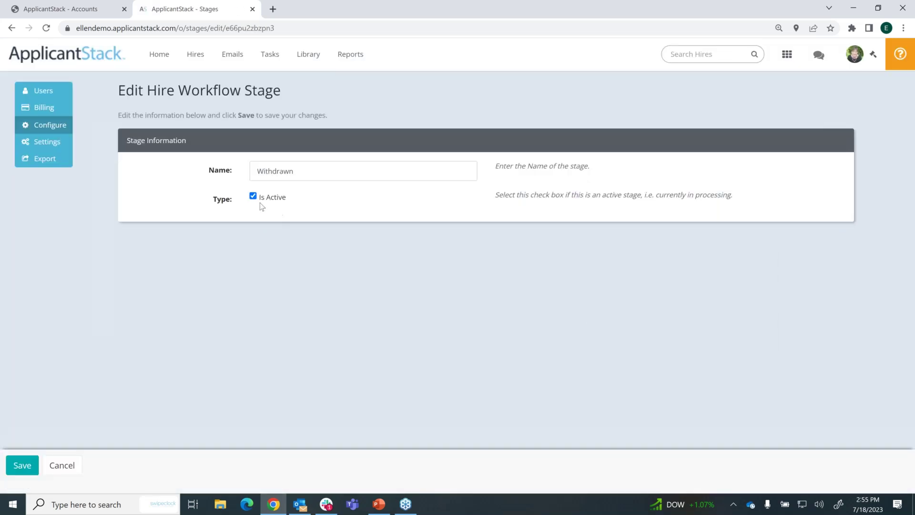
{"action": "left_click", "coordinate": [253, 196]}
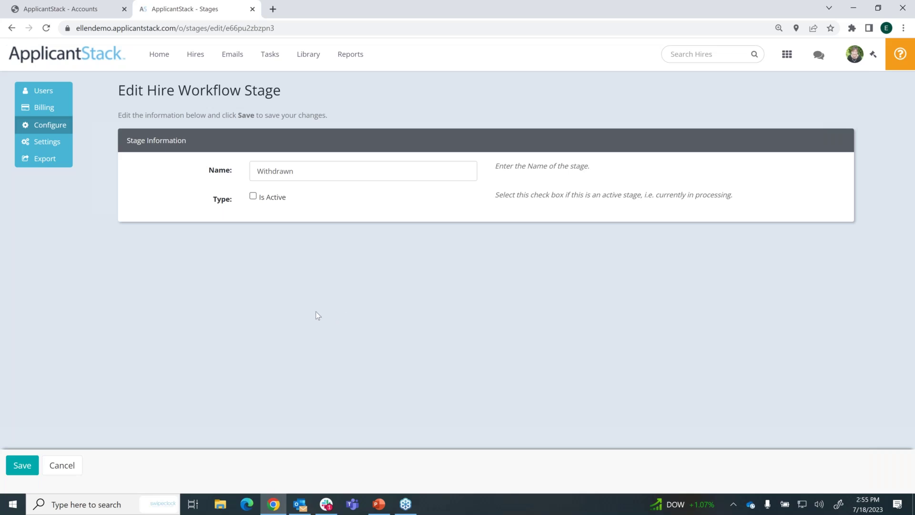
{"action": "left_click", "coordinate": [155, 56]}
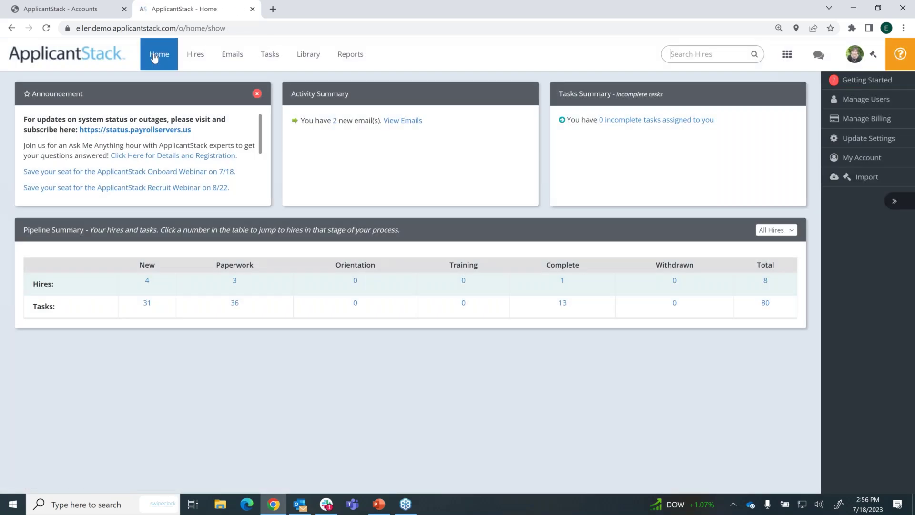
- Highlight the Withdrawn column in the Pipeline Summary, view the Hires list, and return to the home page
{"action": "left_click_drag", "start_coordinate": [702, 264], "coordinate": [651, 264]}
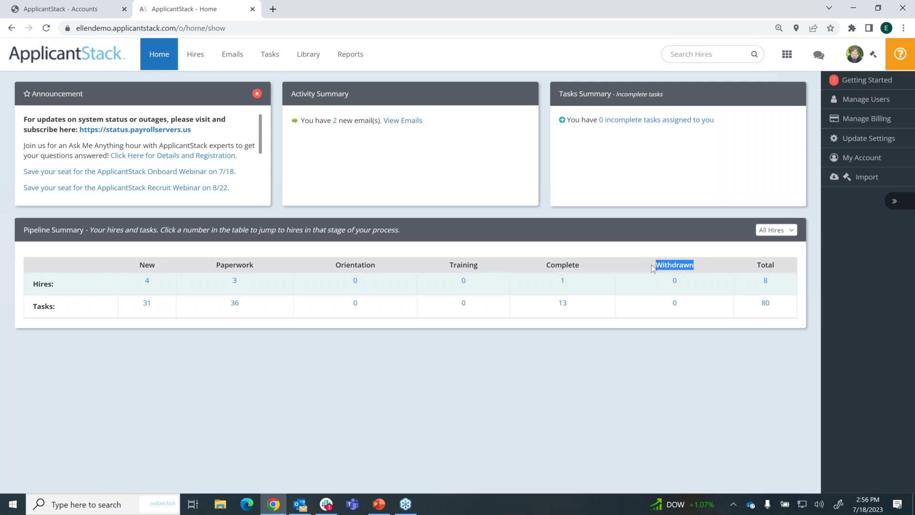
{"action": "left_click", "coordinate": [466, 415]}
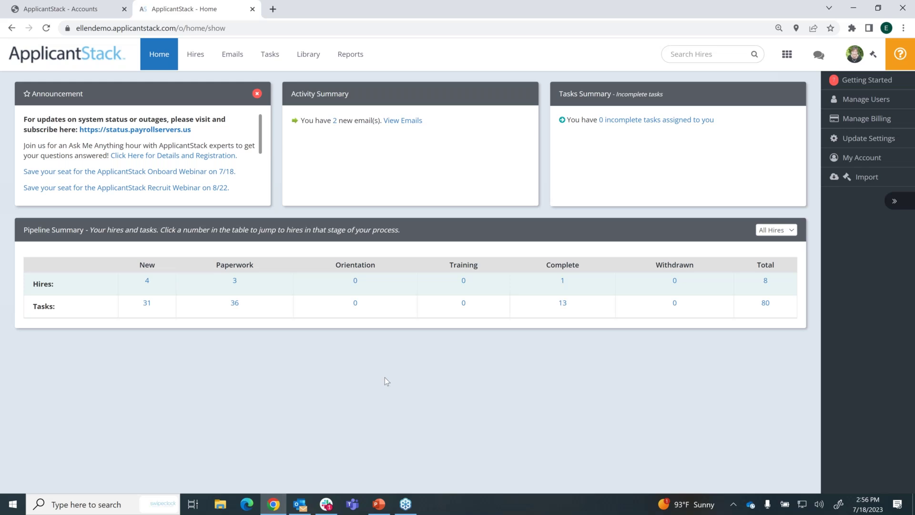
{"action": "left_click", "coordinate": [195, 55]}
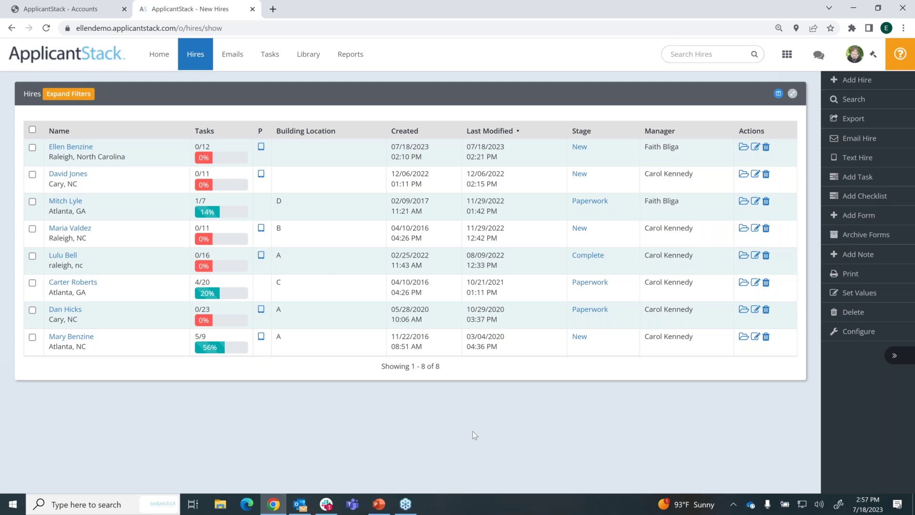
{"action": "left_click", "coordinate": [158, 53]}
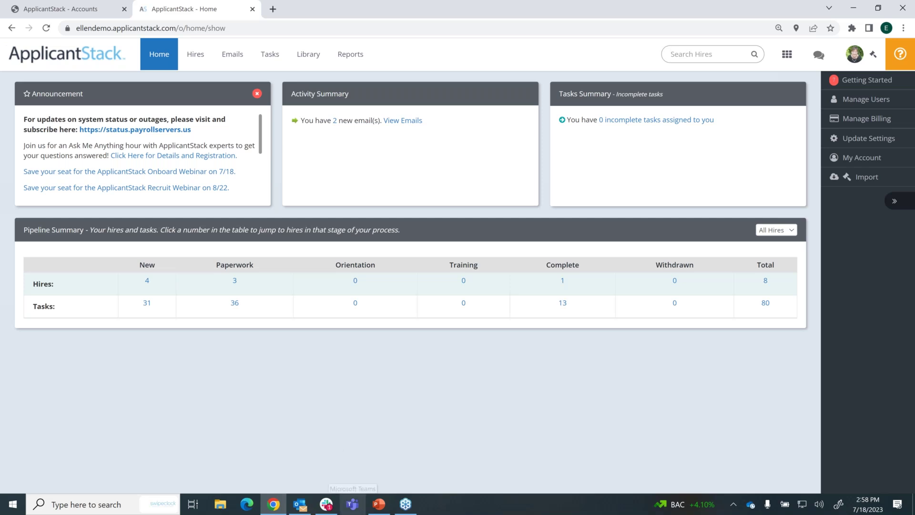
- Switch to PowerPoint to show the WorkforceHub University webinar slide, and return to ApplicantStack in Chrome
{"action": "mouse_move", "coordinate": [379, 504]}
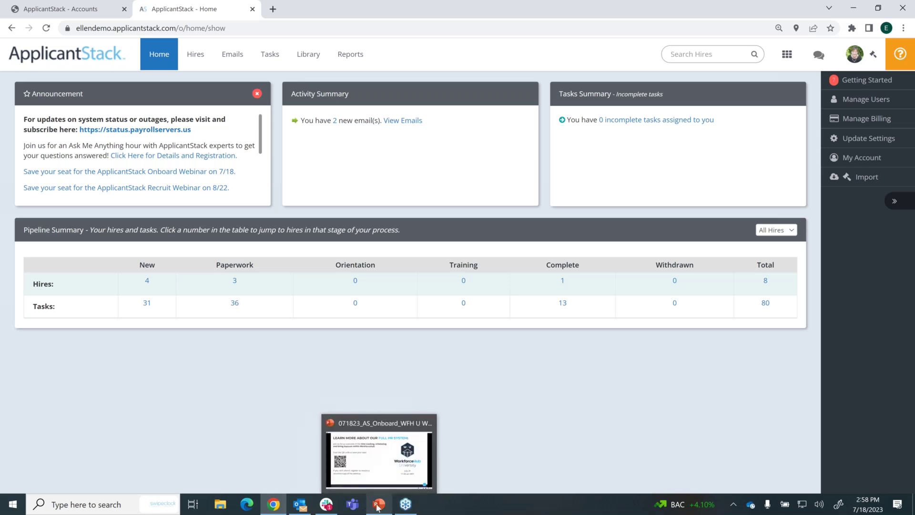
{"action": "left_click", "coordinate": [379, 457]}
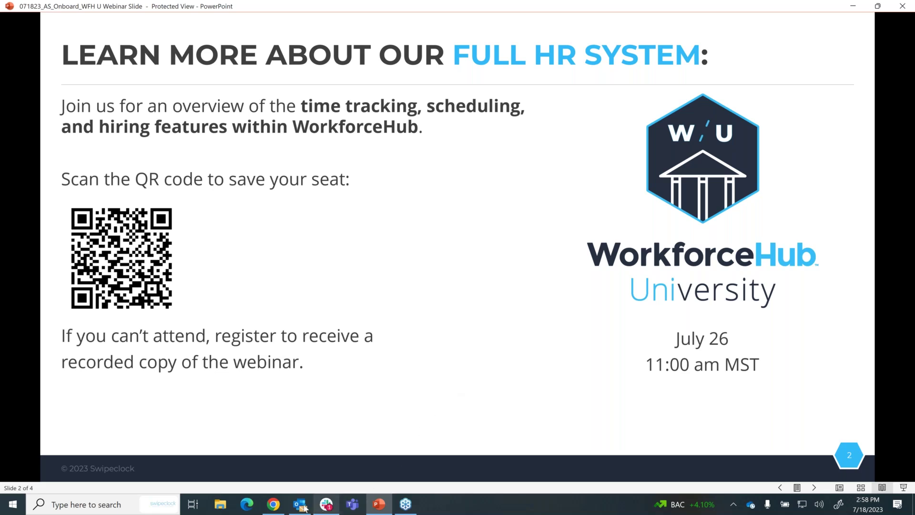
{"action": "mouse_move", "coordinate": [305, 508]}
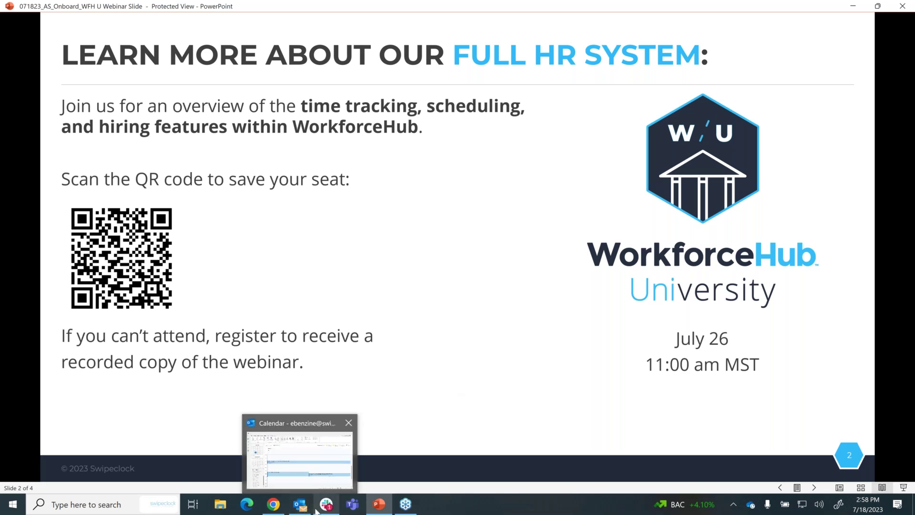
{"action": "mouse_move", "coordinate": [276, 482]}
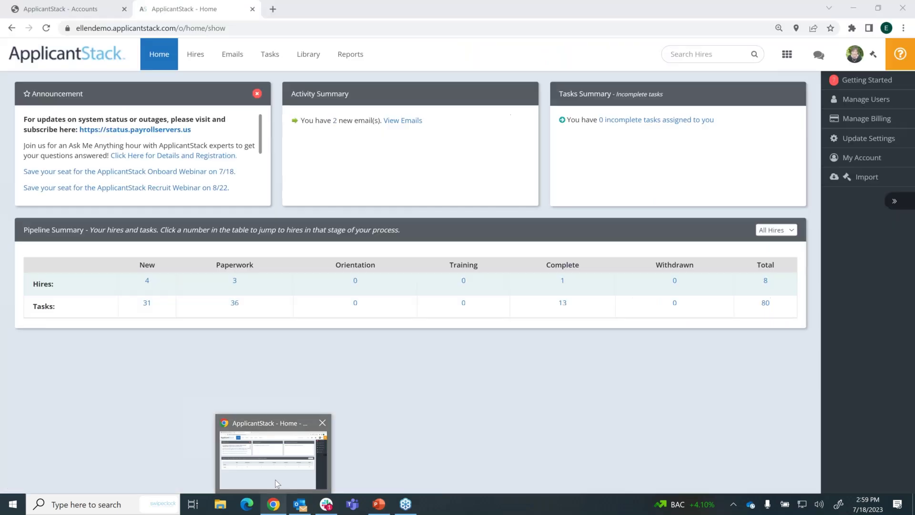
{"action": "left_click", "coordinate": [275, 480]}
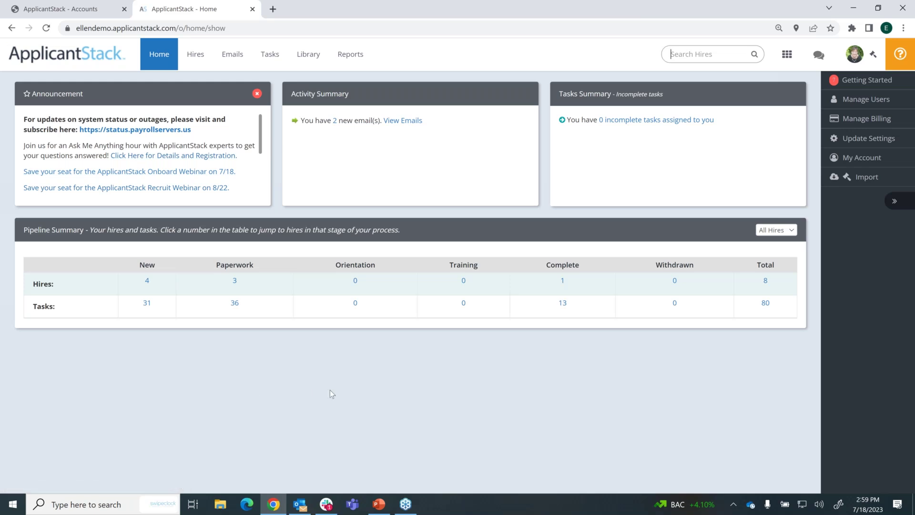
- Open the Ask Me Anything registration page from the announcement, view the offered webinar dates, and close the page
{"action": "left_click", "coordinate": [221, 158]}
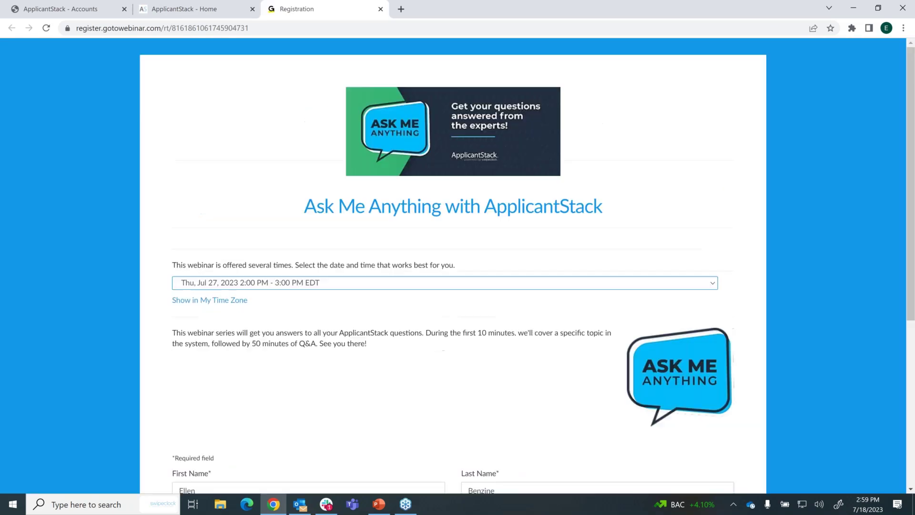
{"action": "left_click", "coordinate": [711, 286]}
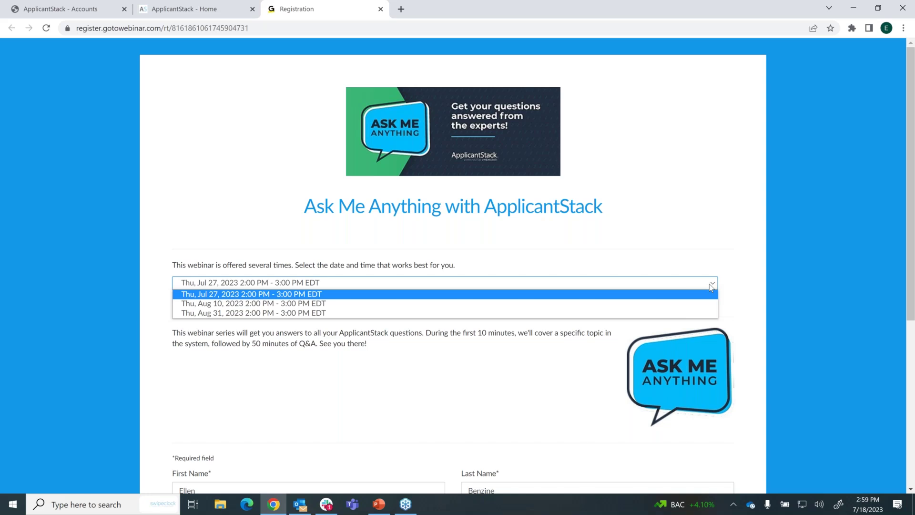
{"action": "left_click", "coordinate": [381, 9]}
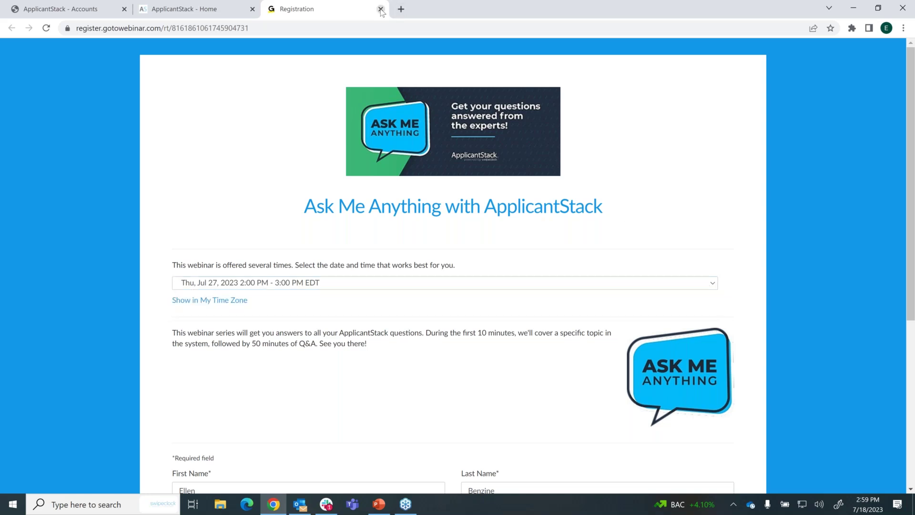
{"action": "left_click", "coordinate": [381, 9]}
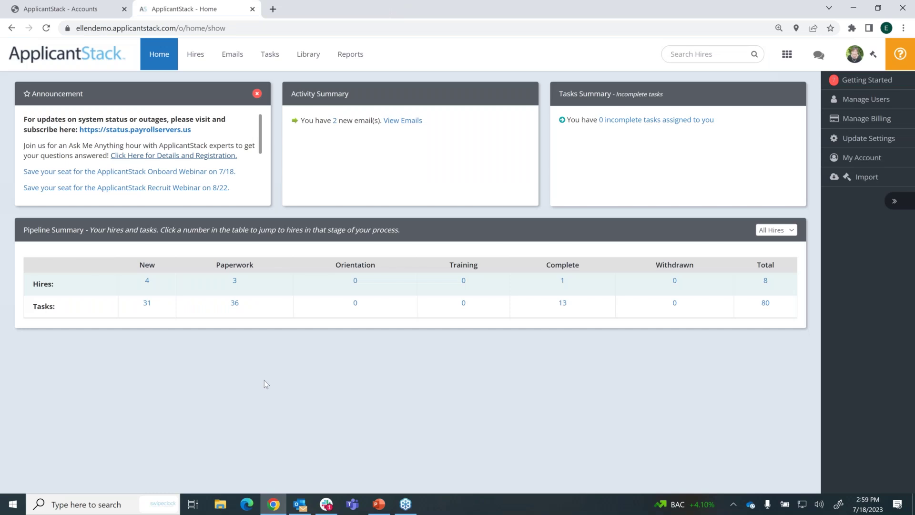